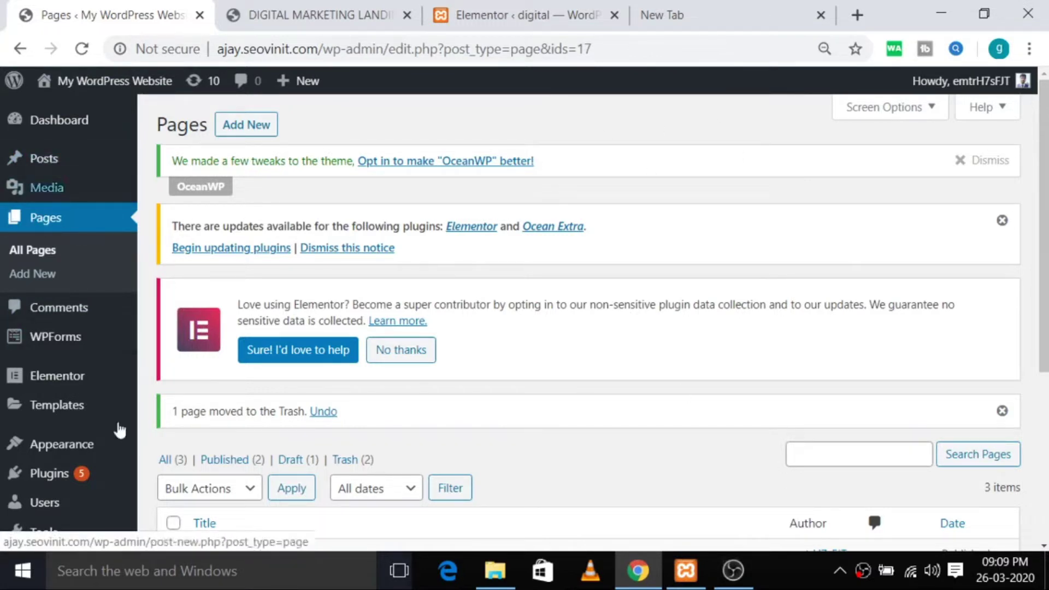
Add a new page titled "DIGITAL COURSE" and close the old digital marketing landing page's browser tab
{"action": "left_click", "coordinate": [42, 280]}
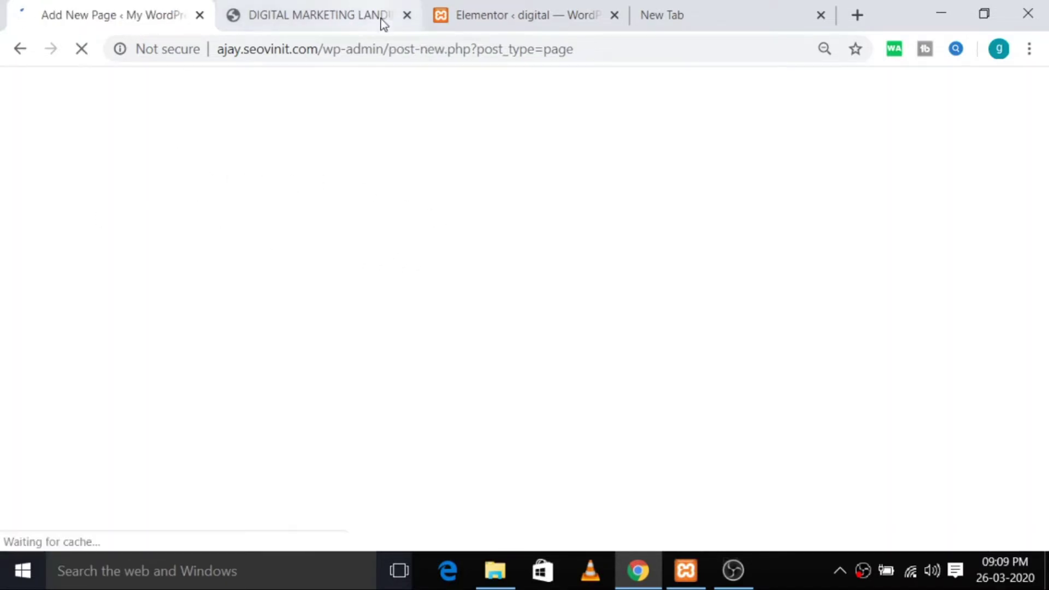
{"action": "left_click", "coordinate": [406, 15]}
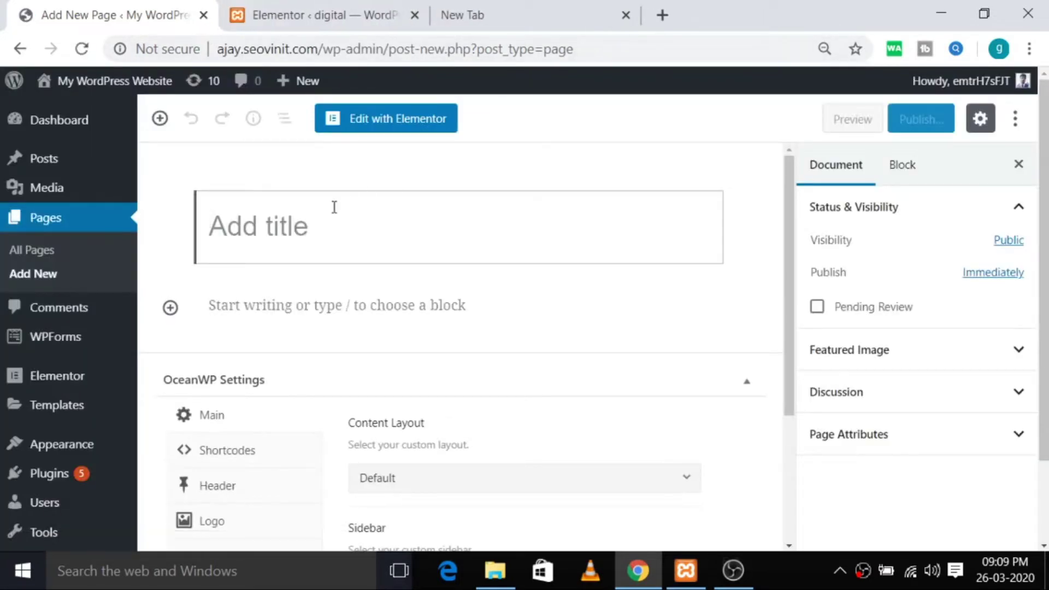
{"action": "type", "text": "DI"}
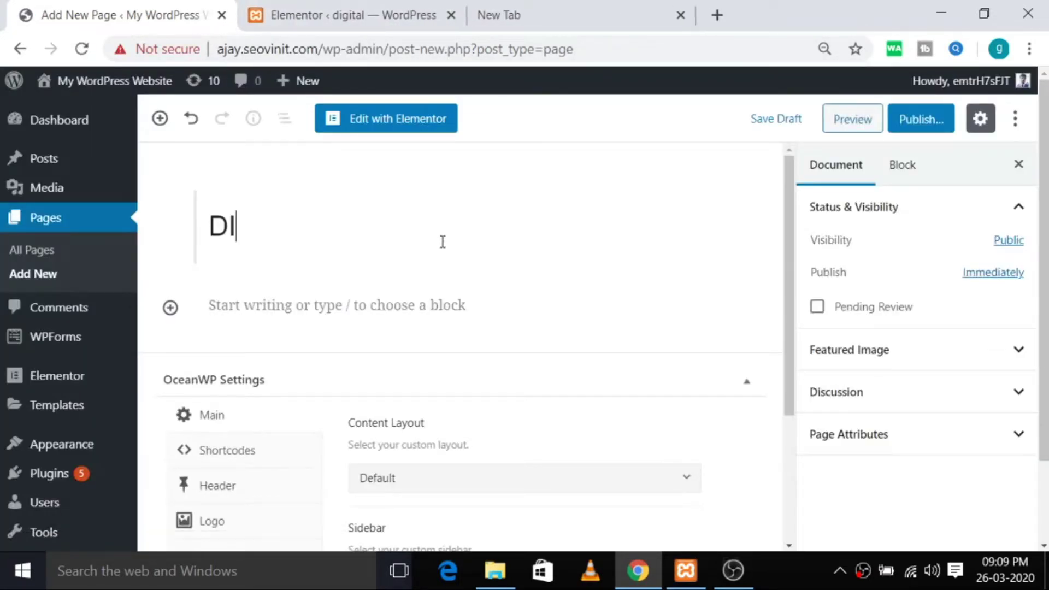
{"action": "type", "text": "GITA"}
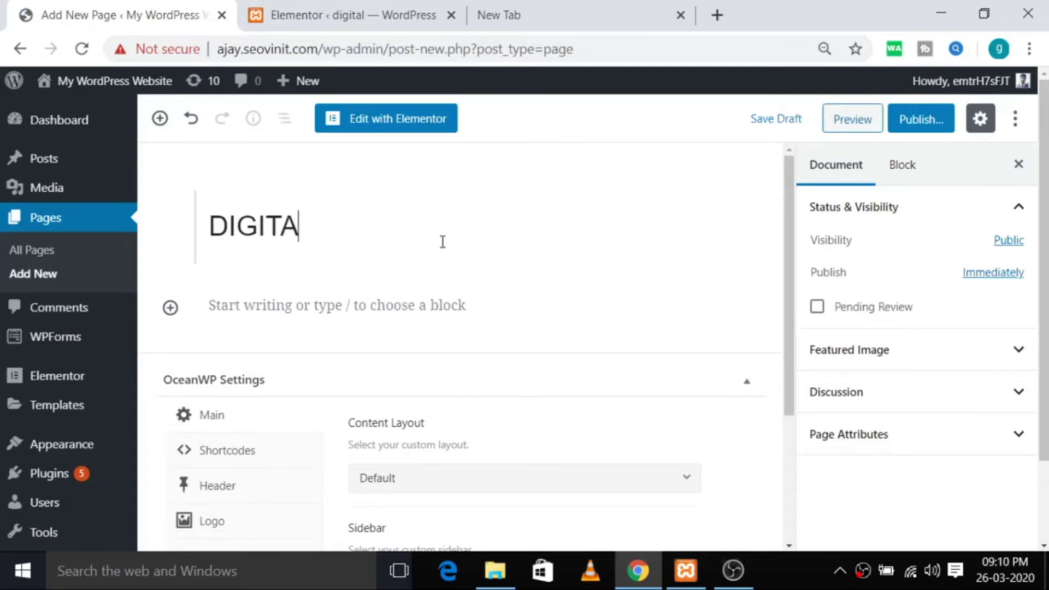
{"action": "type", "text": "L COUR"}
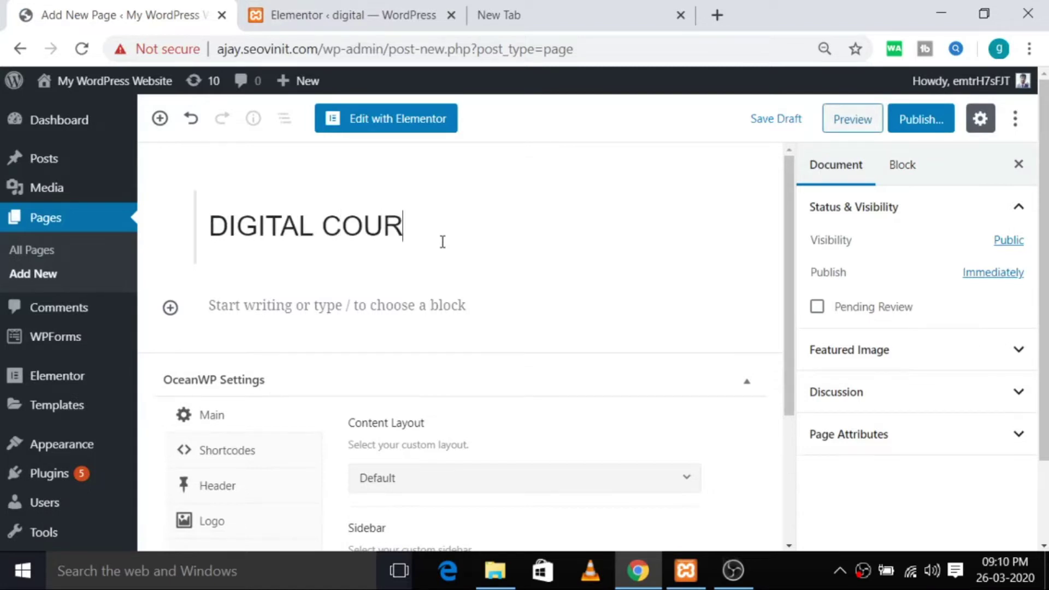
{"action": "type", "text": "SE"}
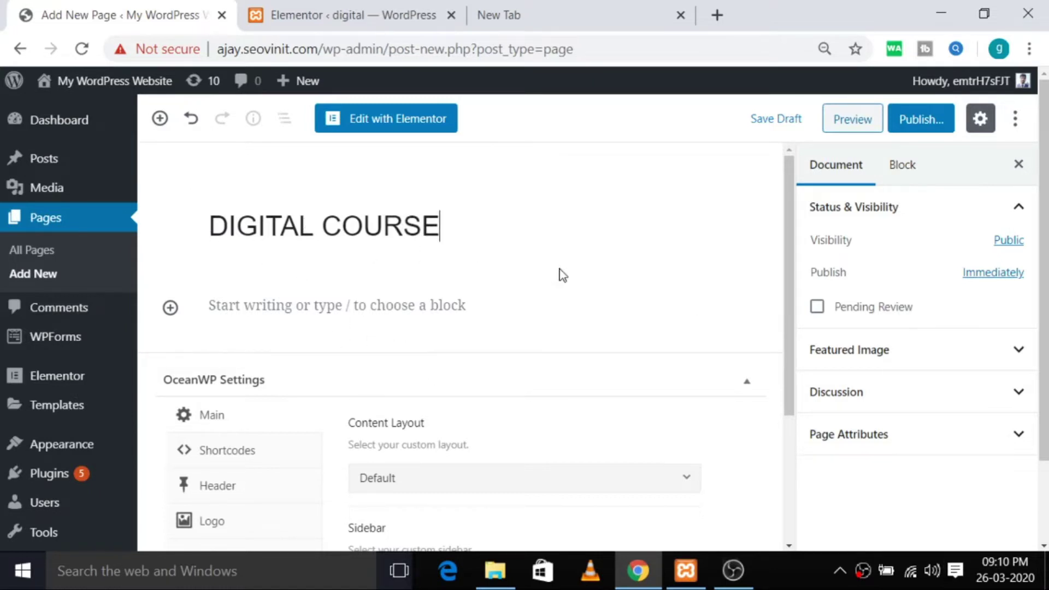
Look over the page's OceanWP settings and publish the DIGITAL COURSE page
{"action": "scroll", "coordinate": [562, 274], "scroll_direction": "down", "scroll_amount": 2}
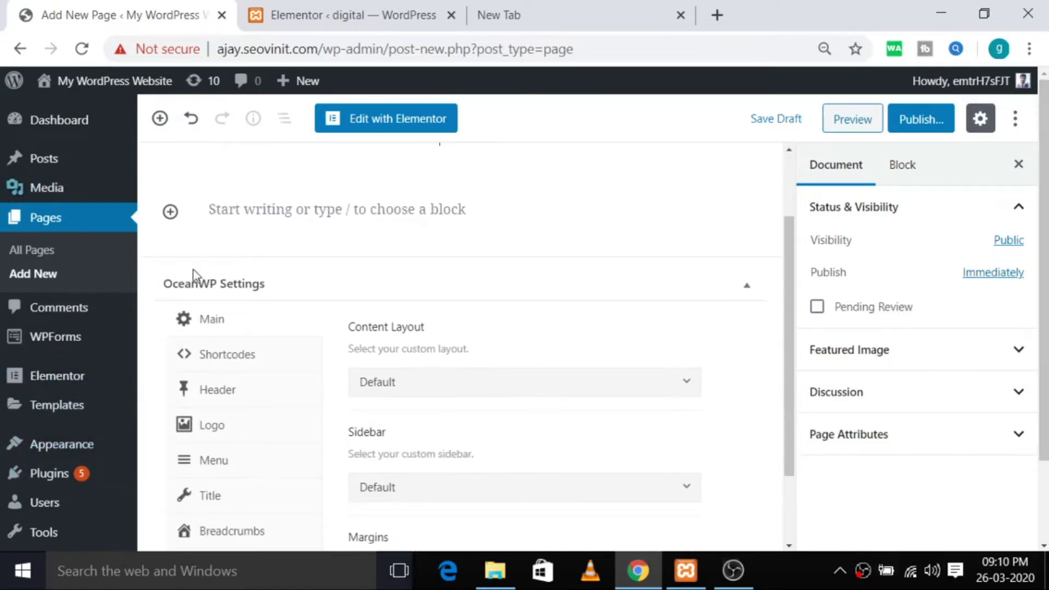
{"action": "scroll", "coordinate": [295, 372], "scroll_direction": "up", "scroll_amount": 2}
{"action": "scroll", "coordinate": [304, 366], "scroll_direction": "down", "scroll_amount": 4}
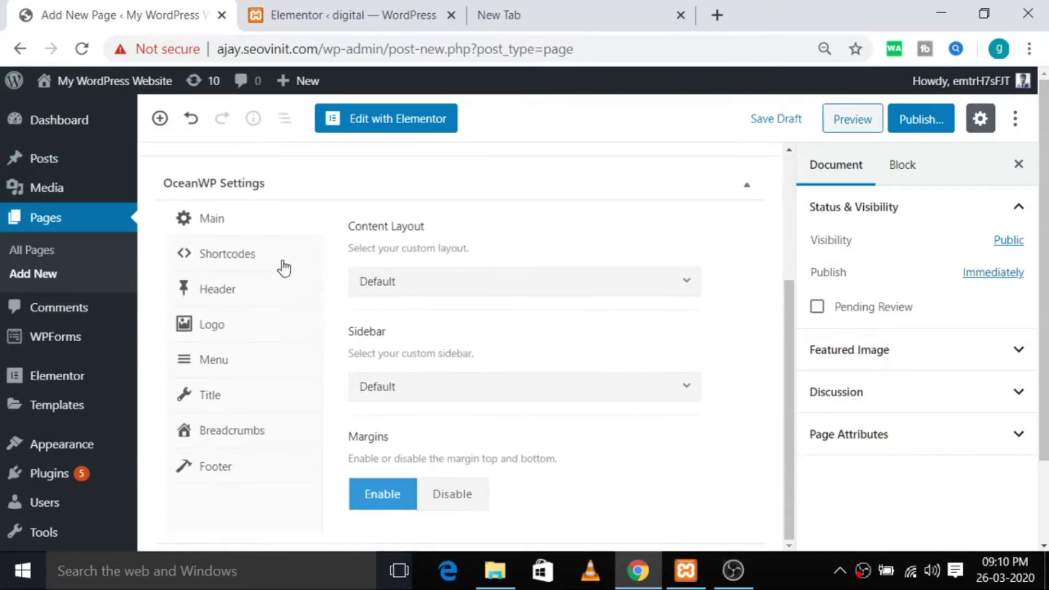
{"action": "scroll", "coordinate": [335, 164], "scroll_direction": "up", "scroll_amount": 4}
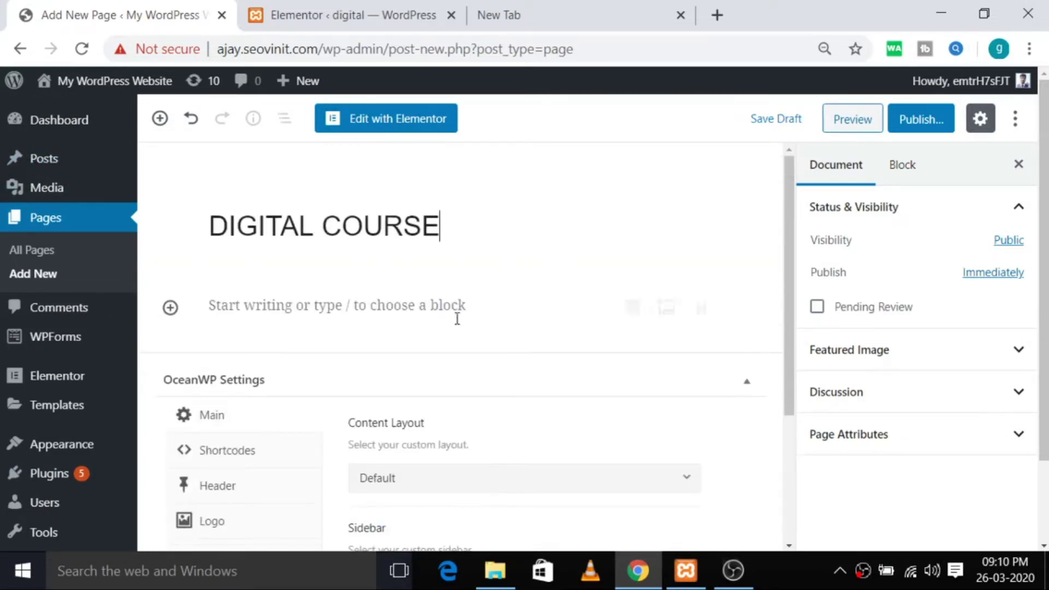
{"action": "scroll", "coordinate": [438, 322], "scroll_direction": "down", "scroll_amount": 4}
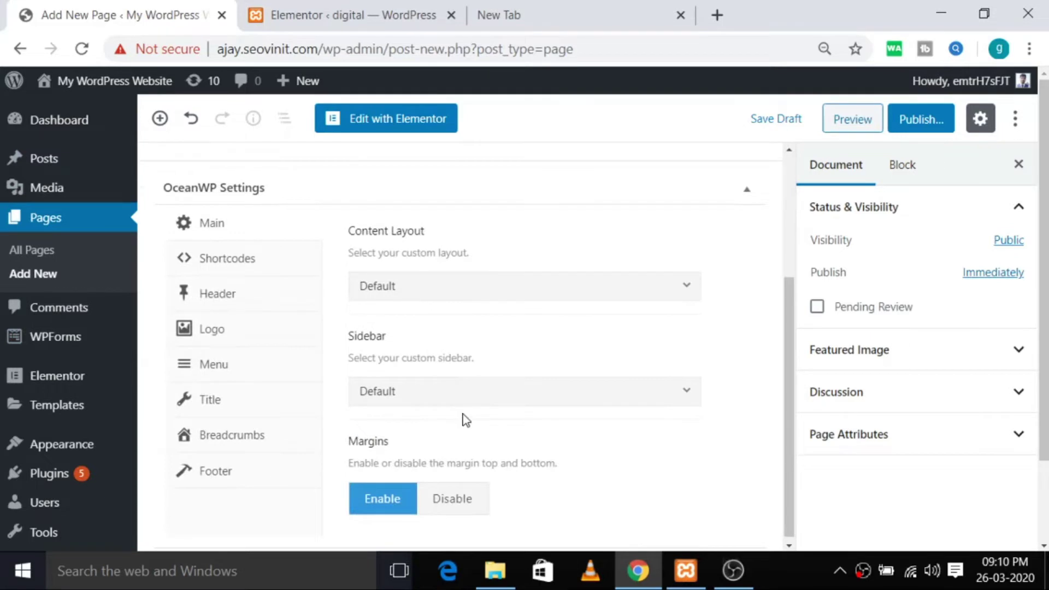
{"action": "scroll", "coordinate": [464, 421], "scroll_direction": "up", "scroll_amount": 4}
{"action": "left_click", "coordinate": [924, 119]}
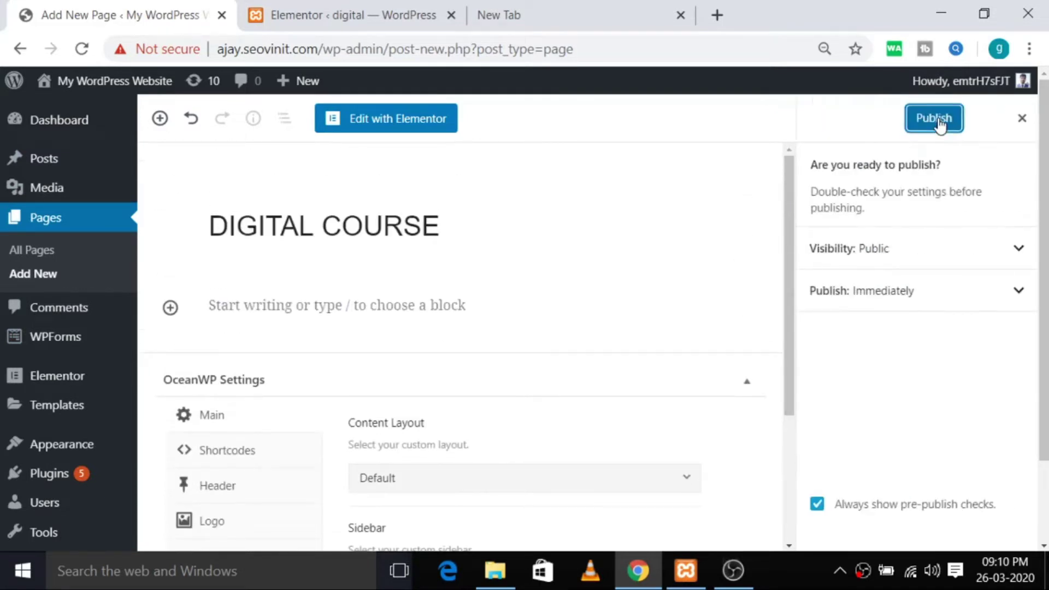
{"action": "left_click", "coordinate": [938, 121]}
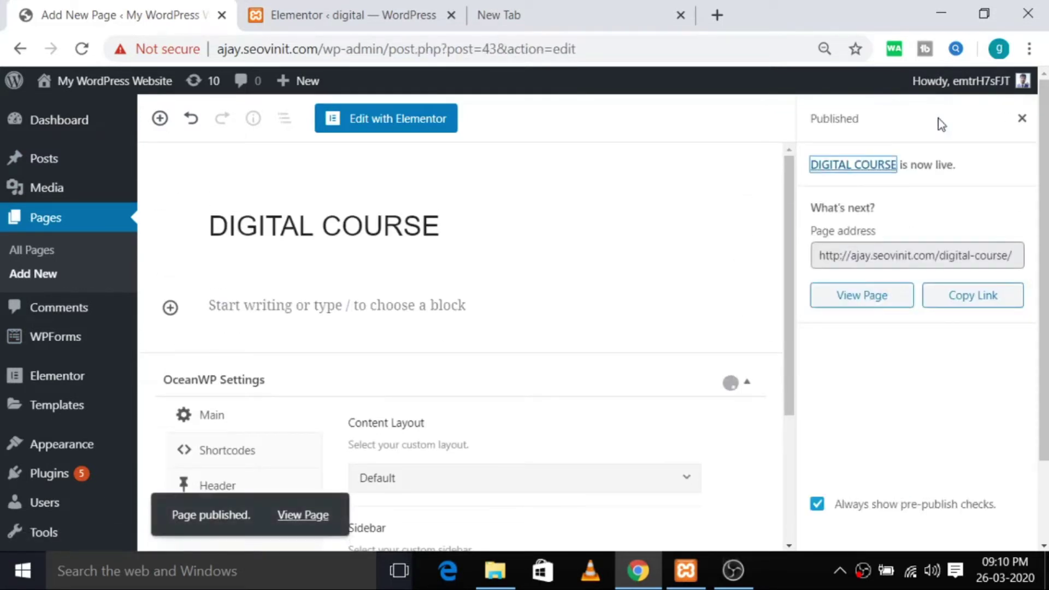
Open the published page at its address and look it over from header to footer
{"action": "left_click", "coordinate": [883, 261]}
{"action": "right_click", "coordinate": [884, 261]}
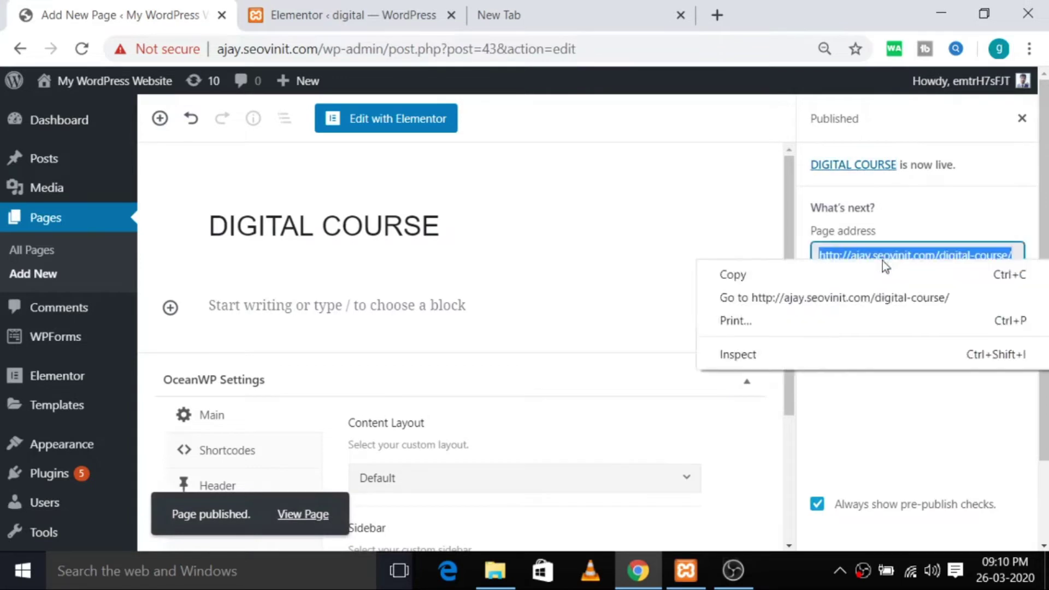
{"action": "left_click", "coordinate": [787, 298]}
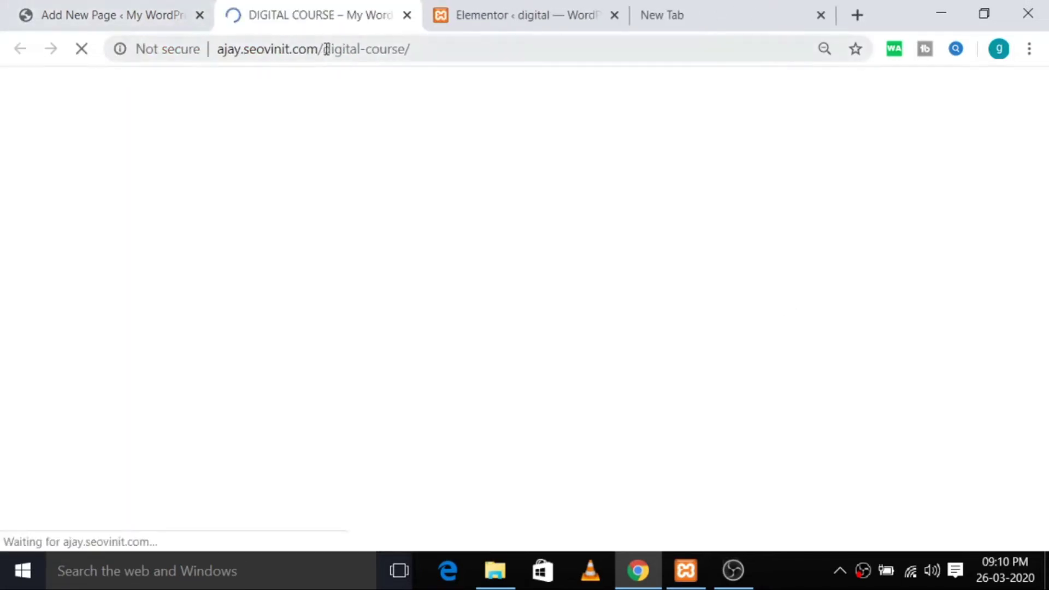
{"action": "scroll", "coordinate": [825, 312], "scroll_direction": "down", "scroll_amount": 4}
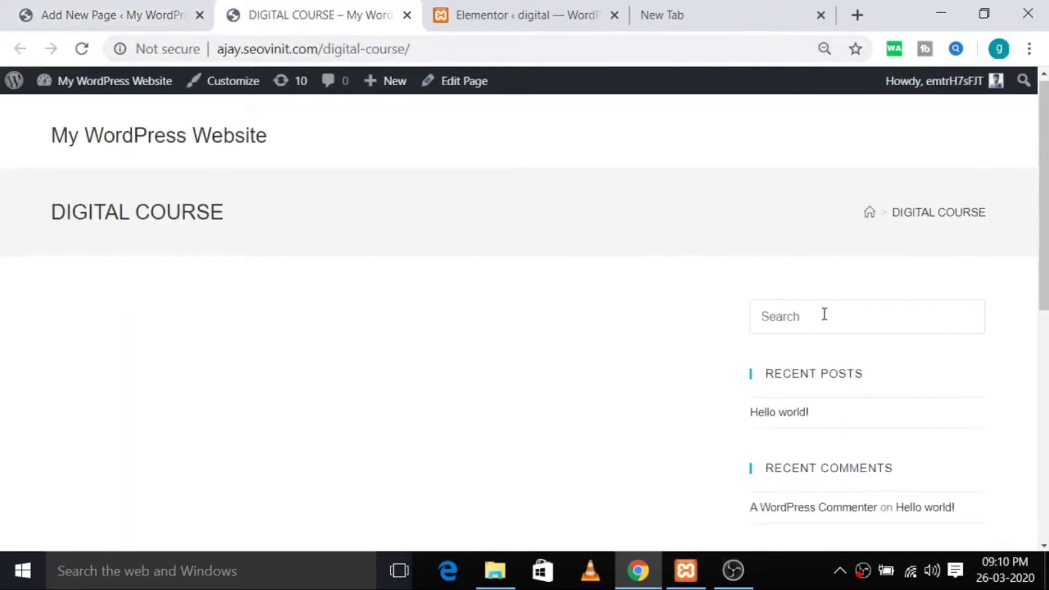
{"action": "scroll", "coordinate": [818, 321], "scroll_direction": "up", "scroll_amount": 4}
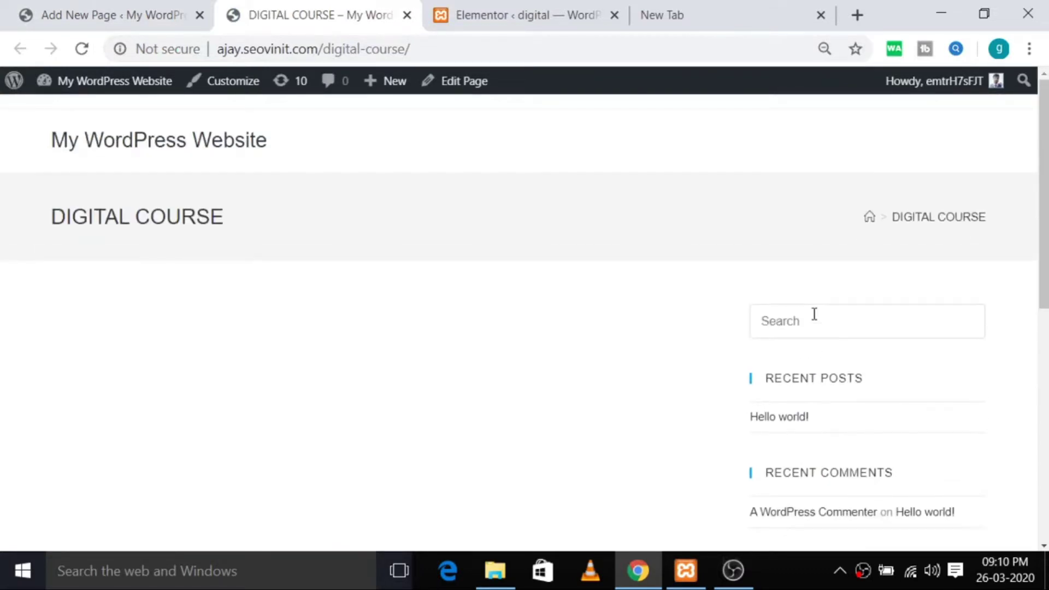
{"action": "scroll", "coordinate": [842, 328], "scroll_direction": "down", "scroll_amount": 9}
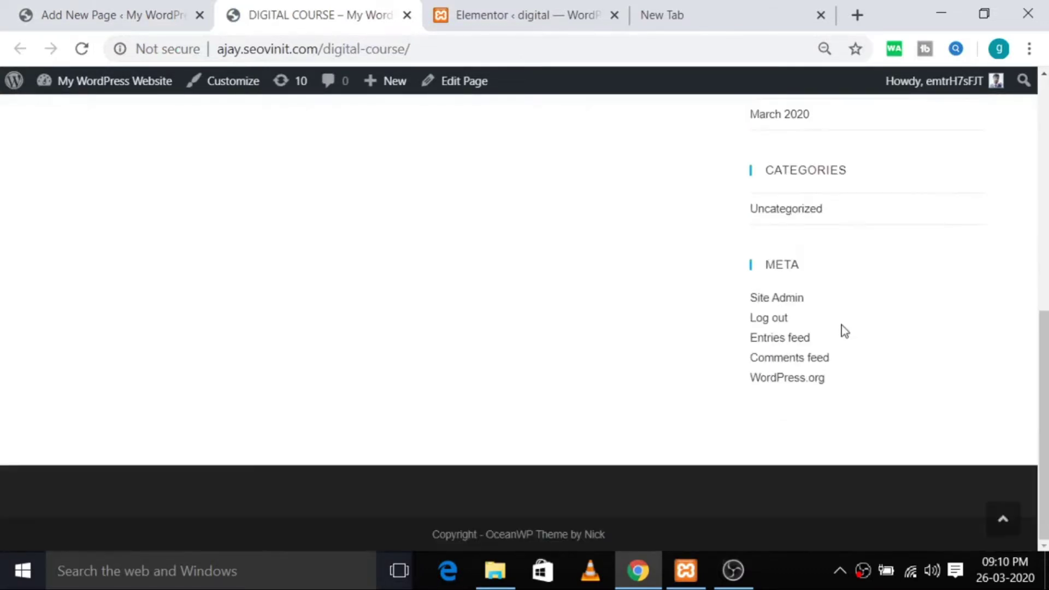
{"action": "scroll", "coordinate": [844, 331], "scroll_direction": "up", "scroll_amount": 9}
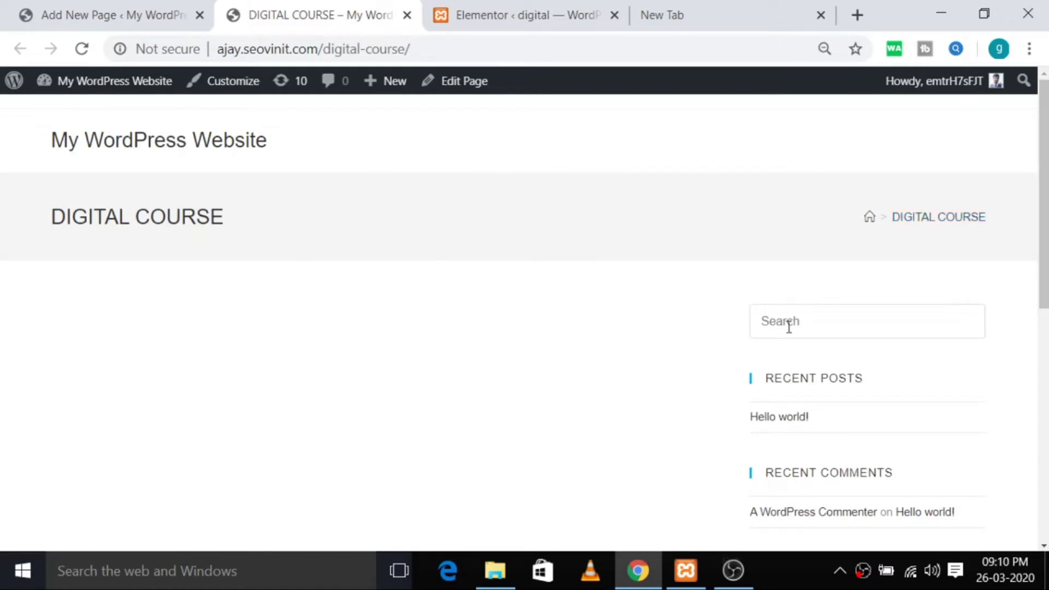
In the page's OceanWP settings, set the content layout to 100% Full Width, disable the margins, and update the page
{"action": "left_click", "coordinate": [9, 8]}
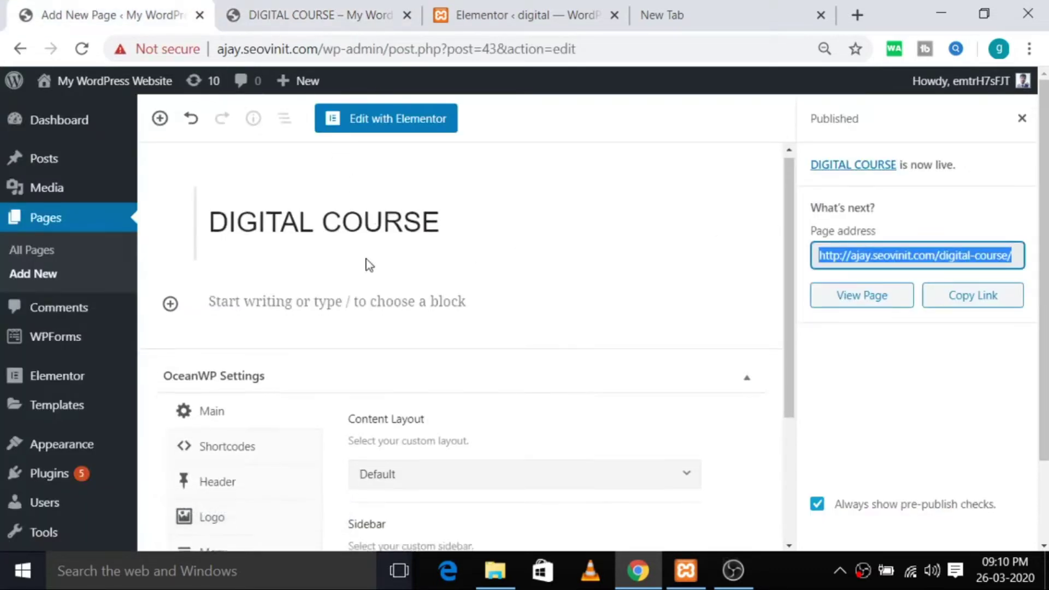
{"action": "scroll", "coordinate": [368, 265], "scroll_direction": "down", "scroll_amount": 3}
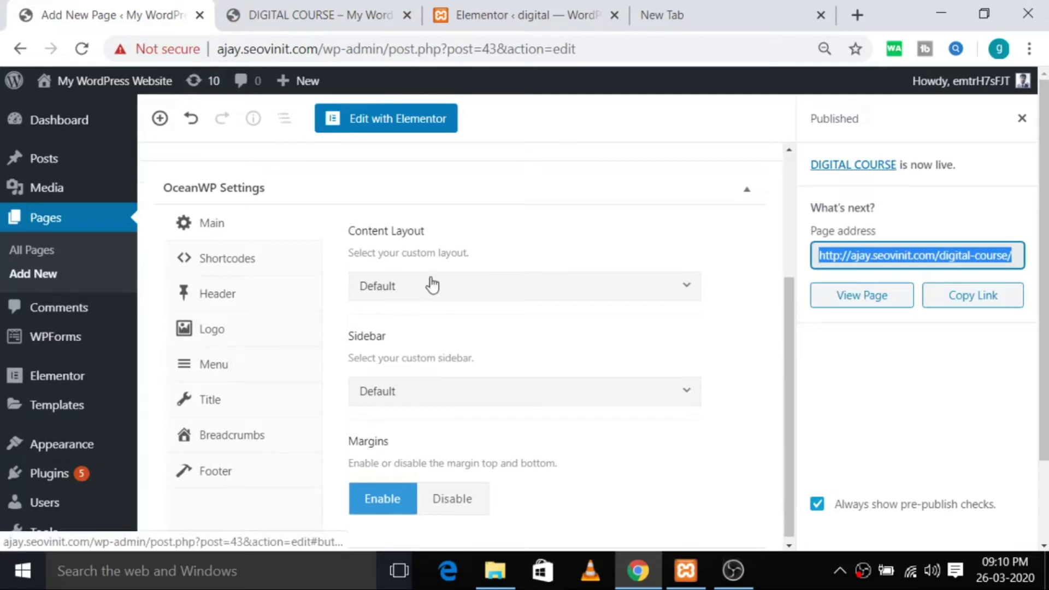
{"action": "left_click", "coordinate": [445, 290]}
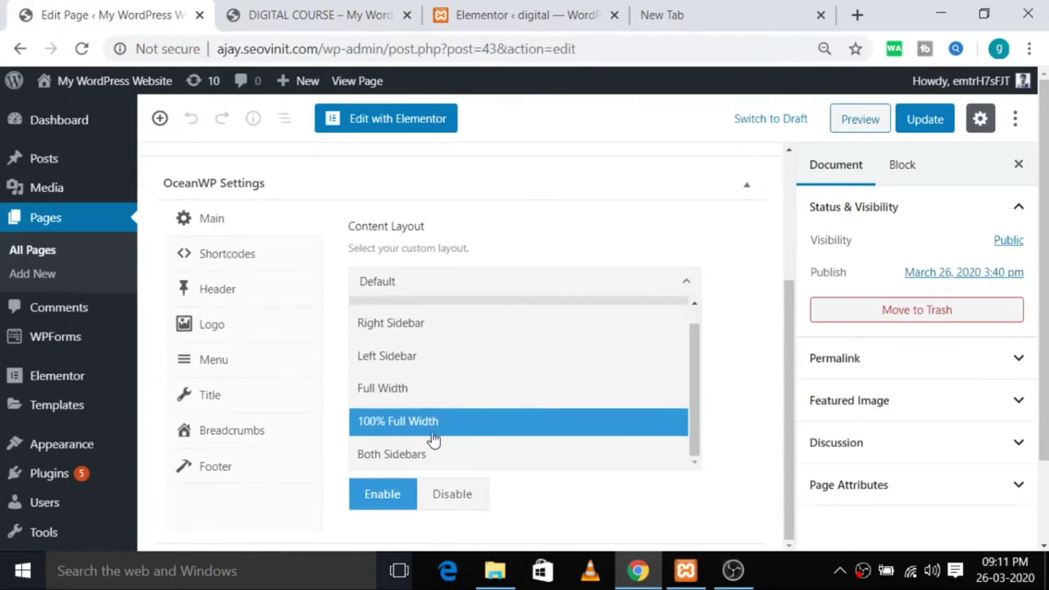
{"action": "left_click", "coordinate": [434, 431]}
{"action": "left_click", "coordinate": [462, 495]}
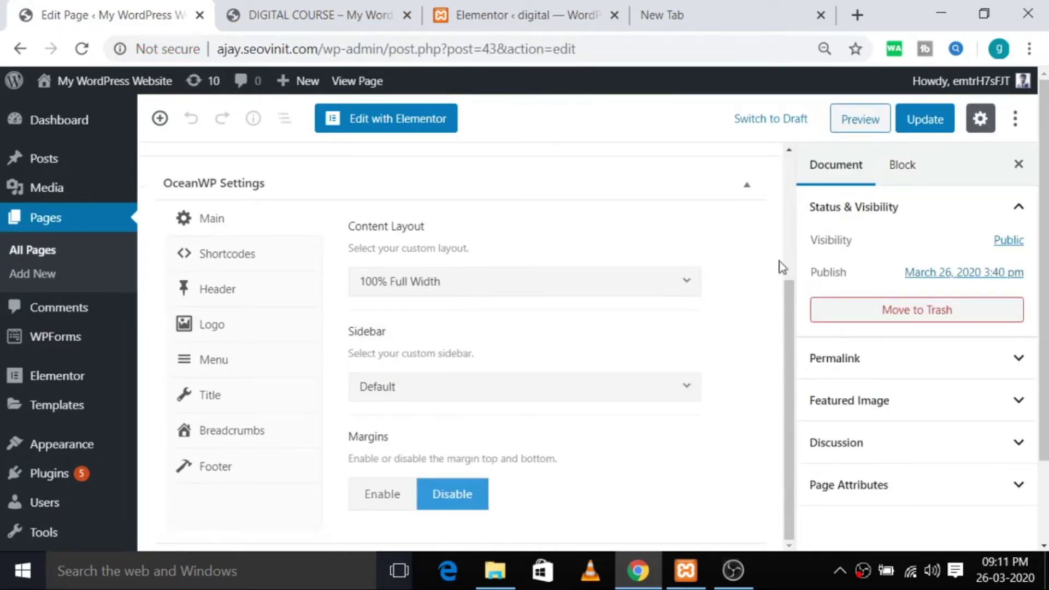
{"action": "left_click", "coordinate": [923, 118]}
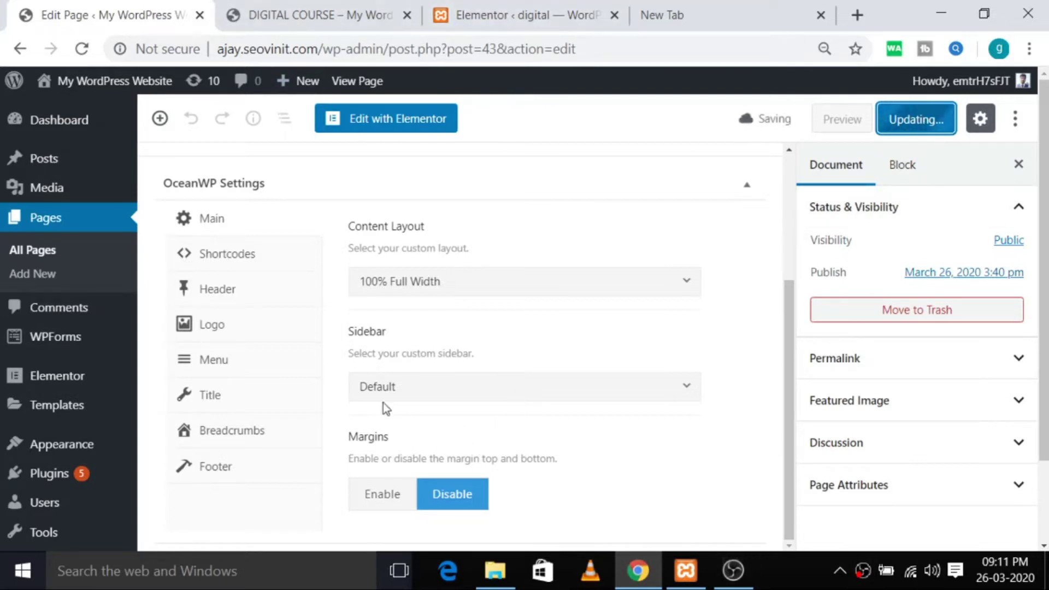
Reload the live DIGITAL COURSE page to check the full-width layout
{"action": "left_click", "coordinate": [353, 16]}
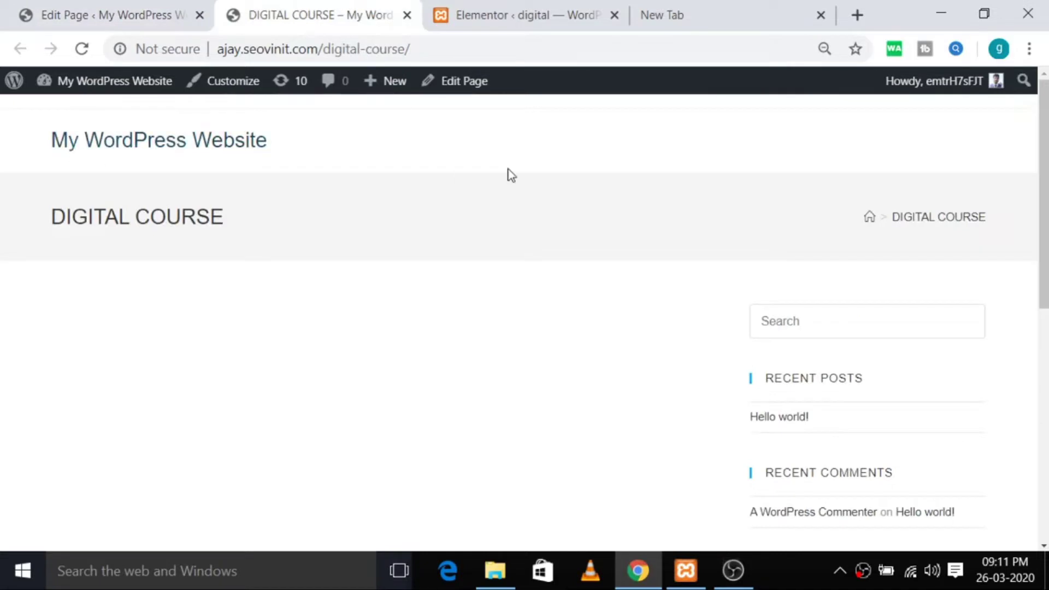
{"action": "left_click", "coordinate": [107, 11]}
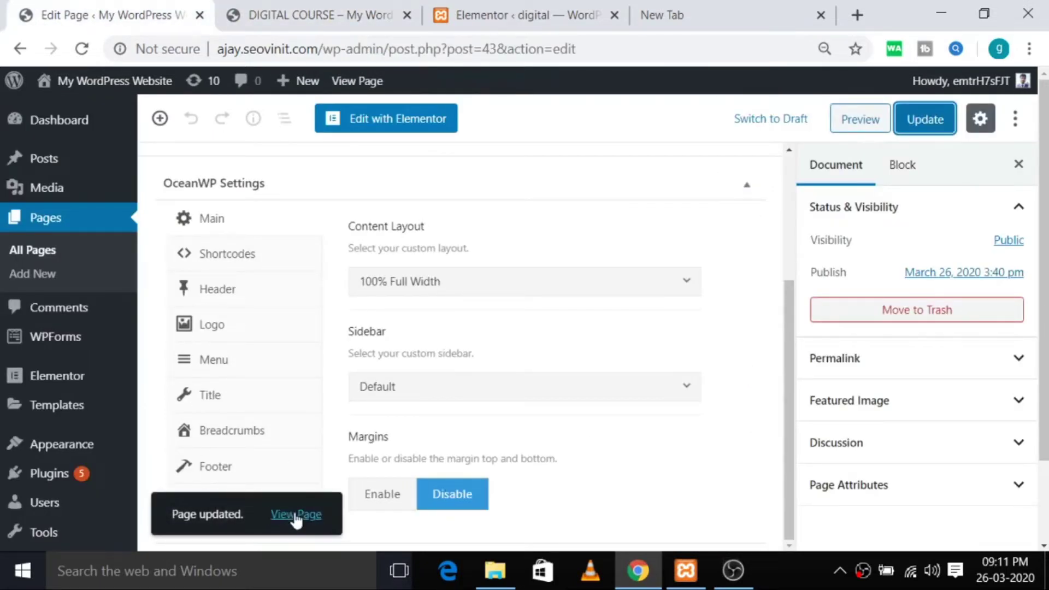
{"action": "left_click", "coordinate": [334, 11]}
{"action": "left_click", "coordinate": [366, 52]}
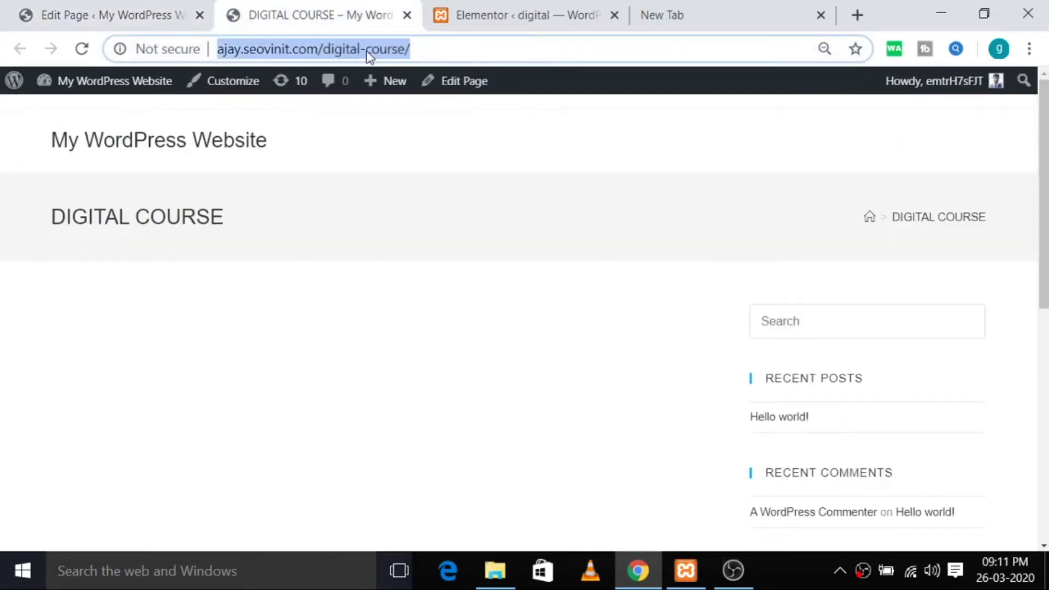
{"action": "key", "text": "Return"}
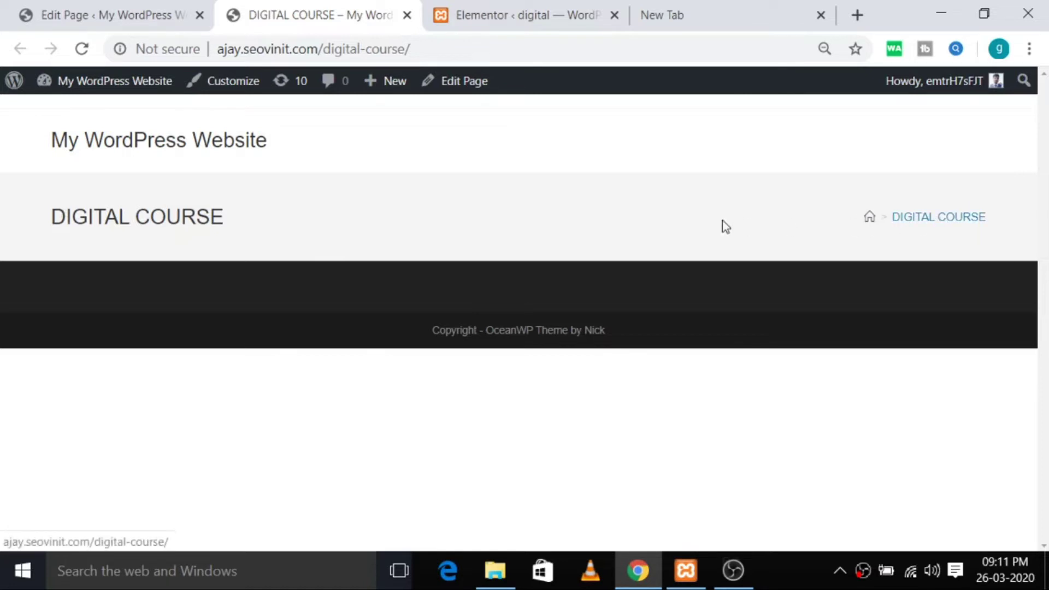
Disable the page title display in the page's OceanWP settings
{"action": "left_click", "coordinate": [126, 1]}
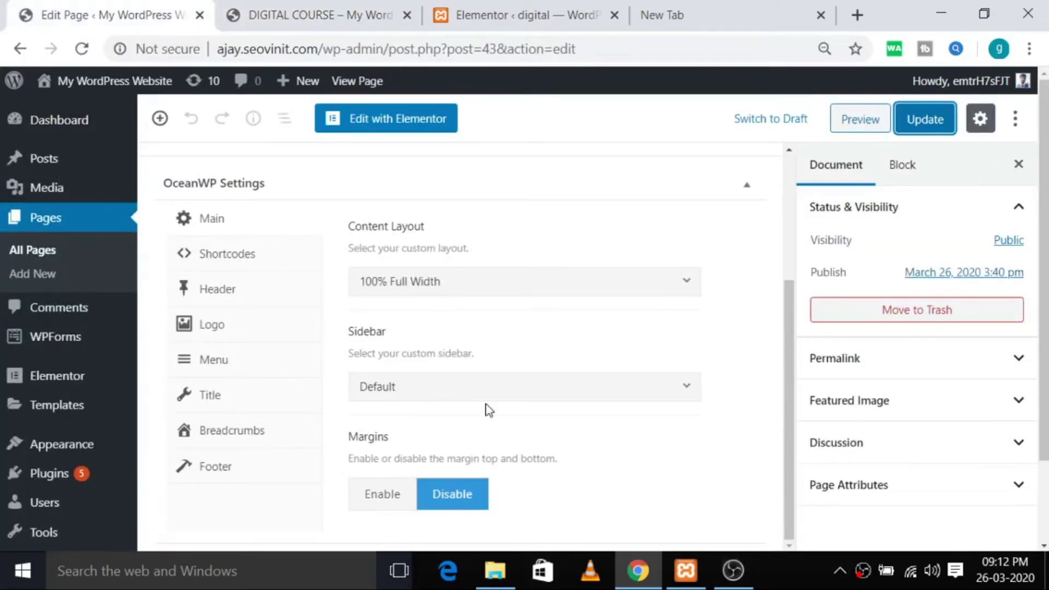
{"action": "left_click", "coordinate": [210, 394]}
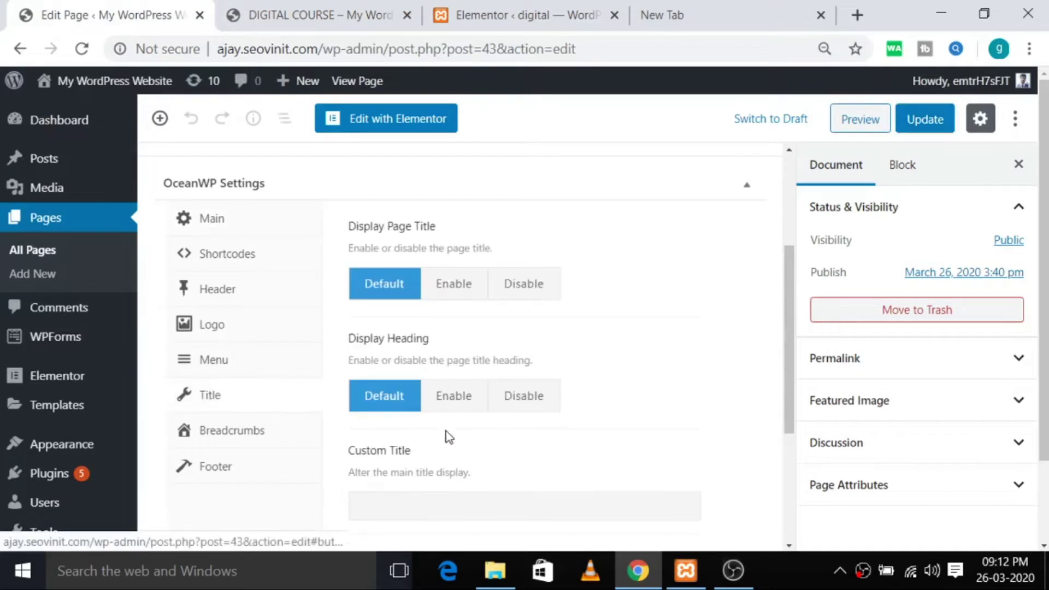
{"action": "left_click", "coordinate": [520, 290]}
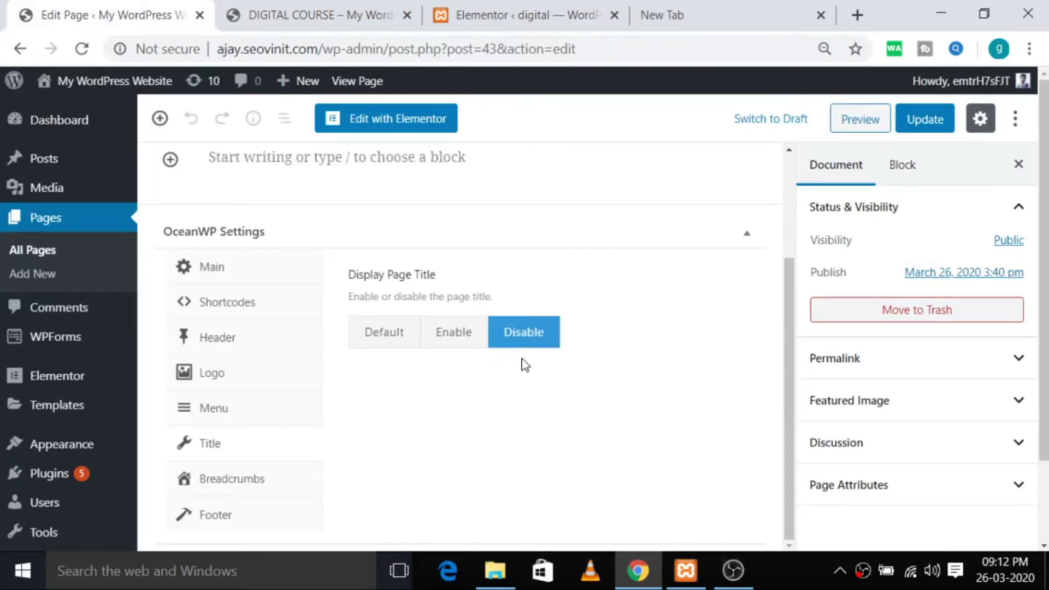
Disable the breadcrumbs display in the page's OceanWP settings and update the page
{"action": "left_click", "coordinate": [229, 483]}
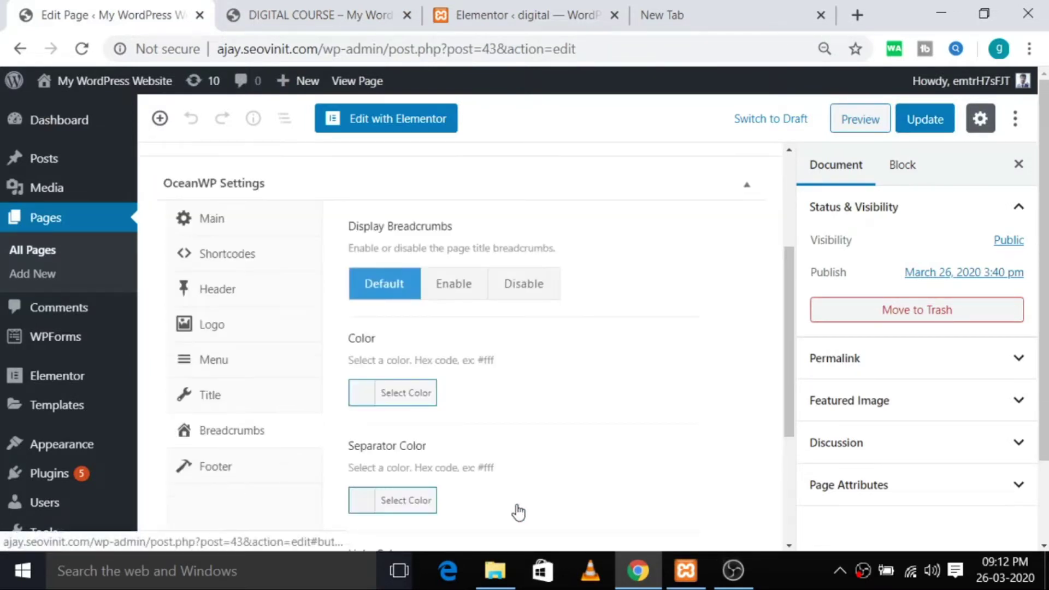
{"action": "scroll", "coordinate": [514, 491], "scroll_direction": "down", "scroll_amount": 5}
{"action": "scroll", "coordinate": [484, 421], "scroll_direction": "up", "scroll_amount": 7}
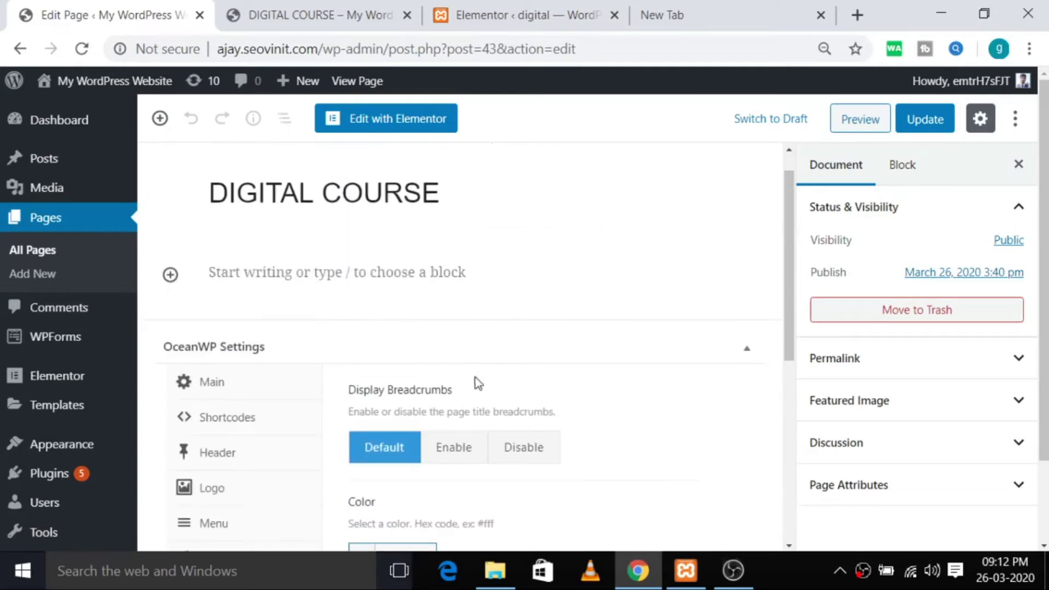
{"action": "left_click", "coordinate": [524, 448]}
{"action": "left_click", "coordinate": [932, 122]}
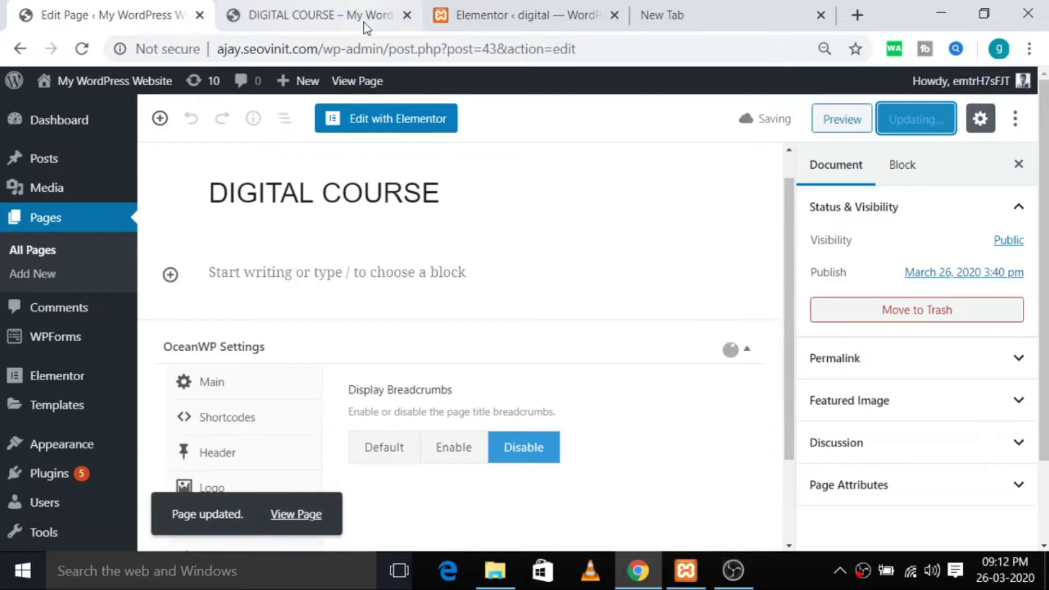
Reload the live page to check it with the title and breadcrumbs disabled
{"action": "left_click", "coordinate": [328, 17]}
{"action": "left_click", "coordinate": [348, 47]}
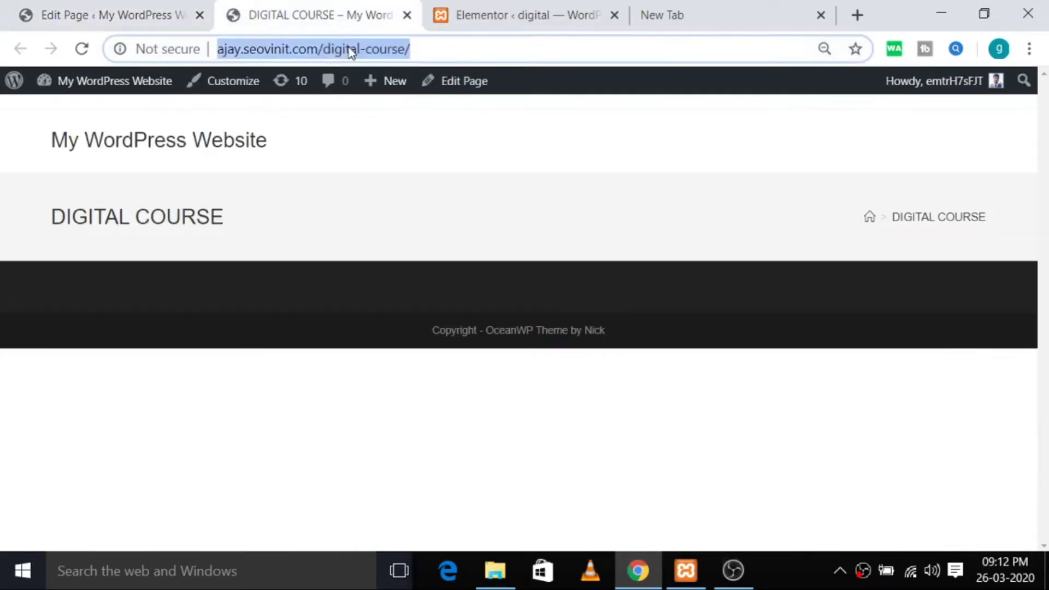
{"action": "key", "text": "Return"}
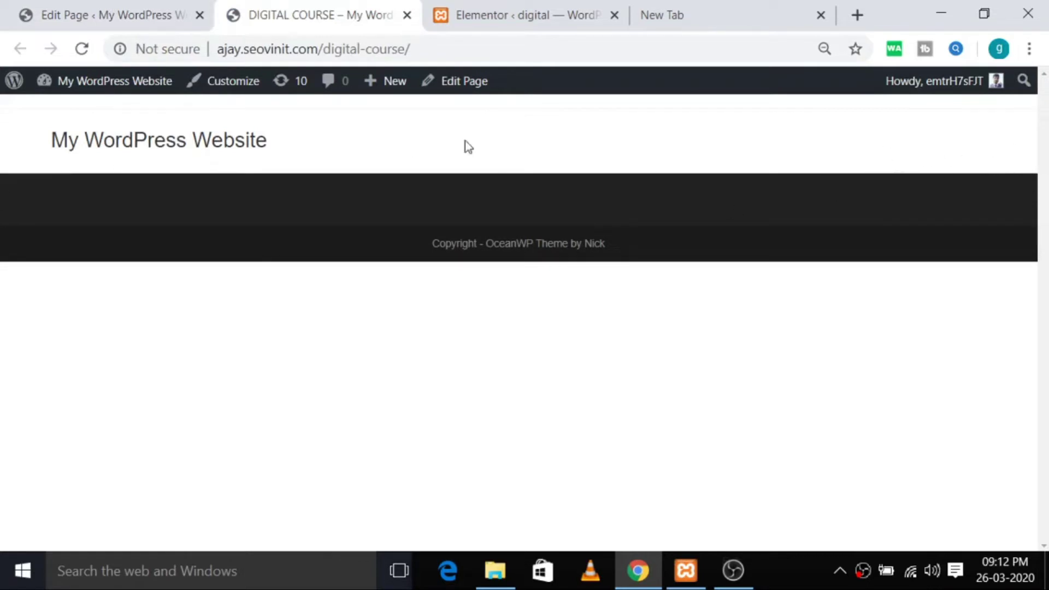
Disable the footer widgets area and the copyright area in the page's OceanWP footer settings and update the page
{"action": "left_click", "coordinate": [120, 8]}
{"action": "scroll", "coordinate": [335, 492], "scroll_direction": "down", "scroll_amount": 2}
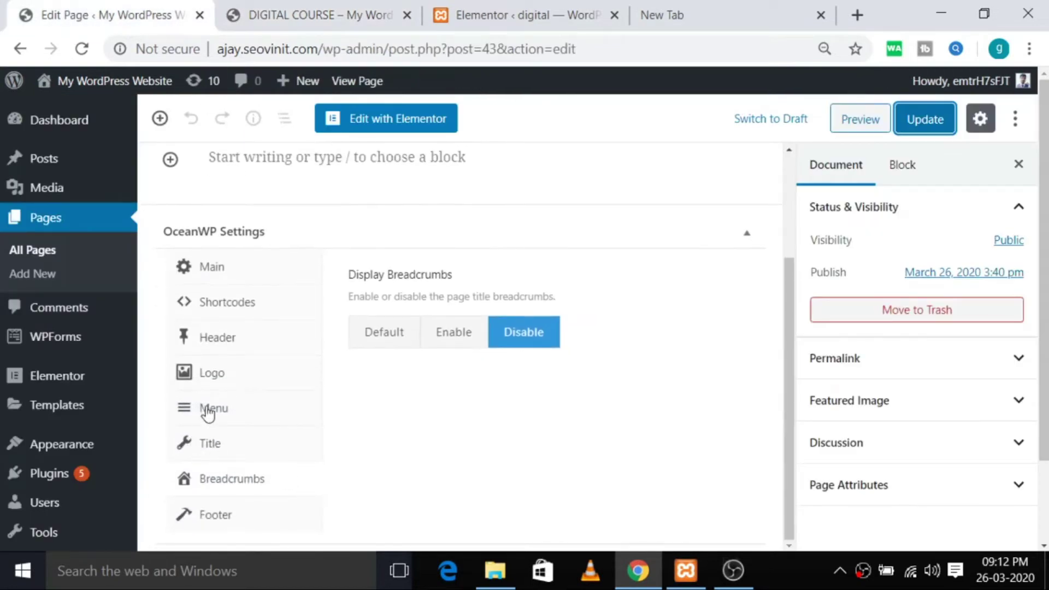
{"action": "left_click", "coordinate": [225, 515]}
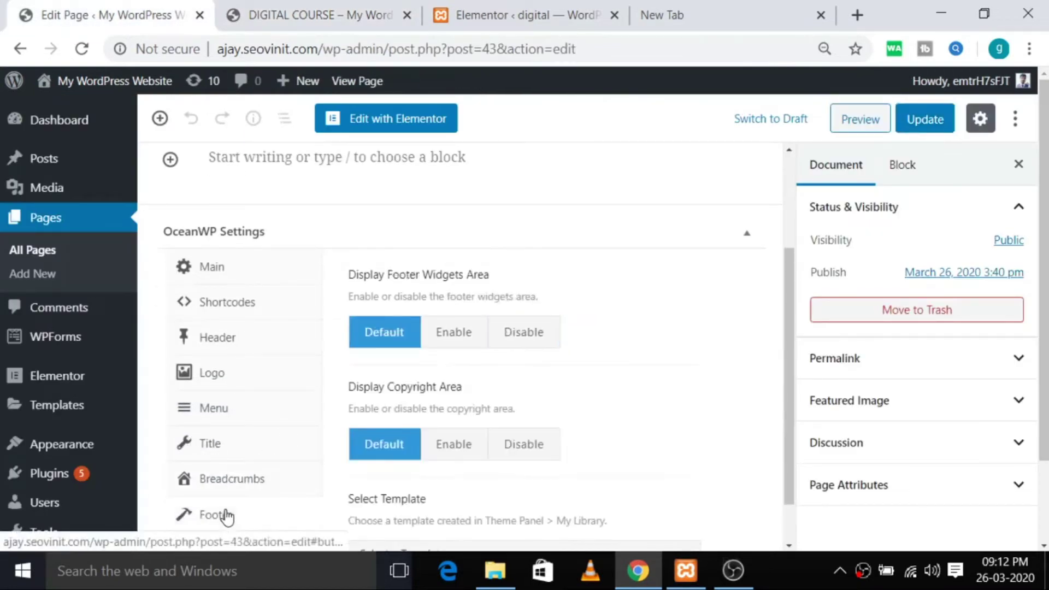
{"action": "scroll", "coordinate": [520, 466], "scroll_direction": "down", "scroll_amount": 1}
{"action": "left_click", "coordinate": [516, 288]}
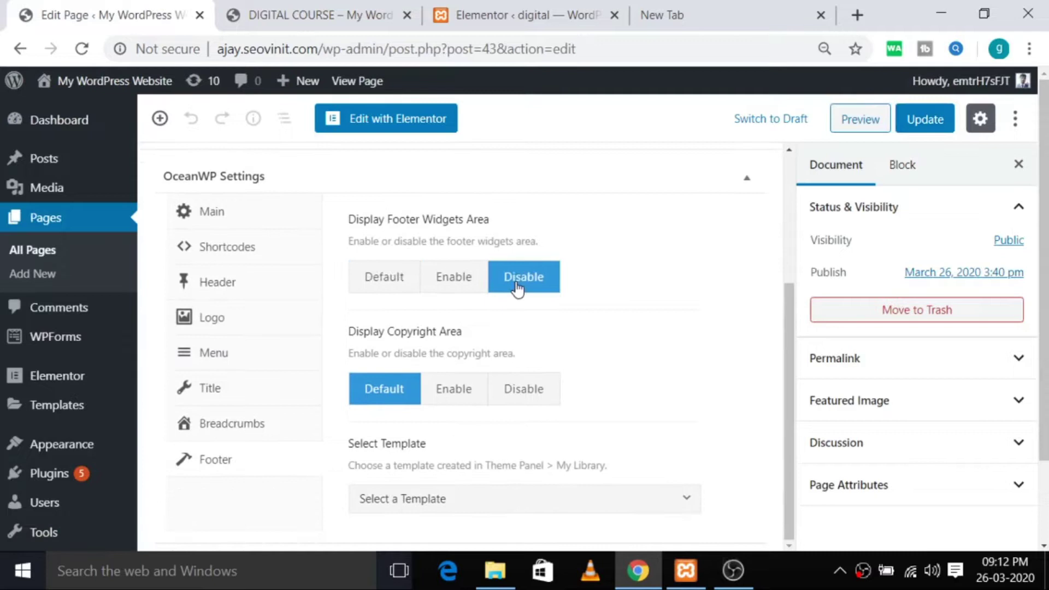
{"action": "left_click", "coordinate": [538, 401]}
{"action": "left_click", "coordinate": [924, 120]}
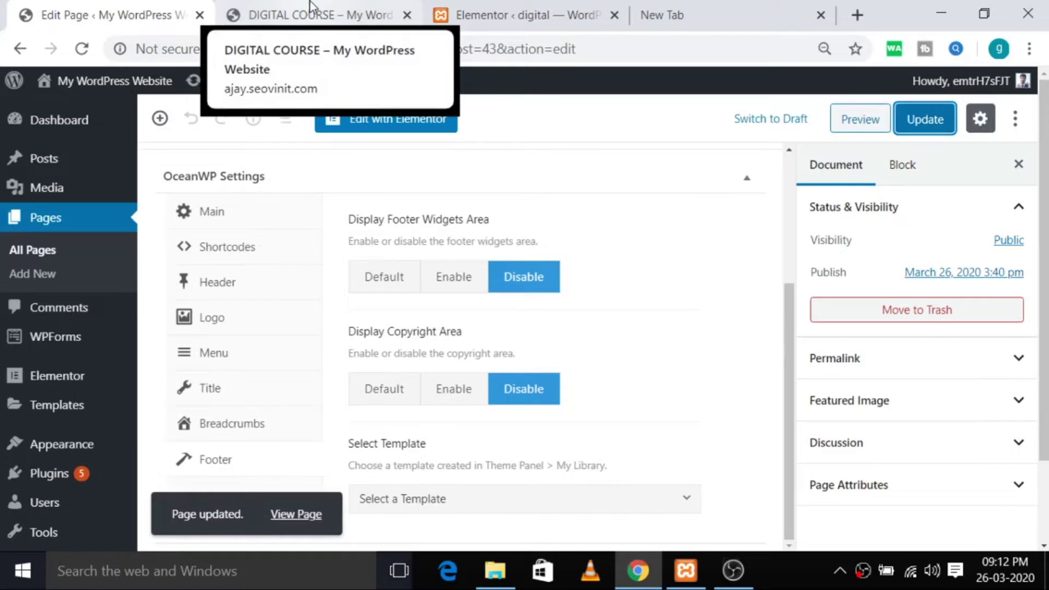
Reload the live DIGITAL COURSE page to check it with the footer areas disabled
{"action": "left_click", "coordinate": [312, 8]}
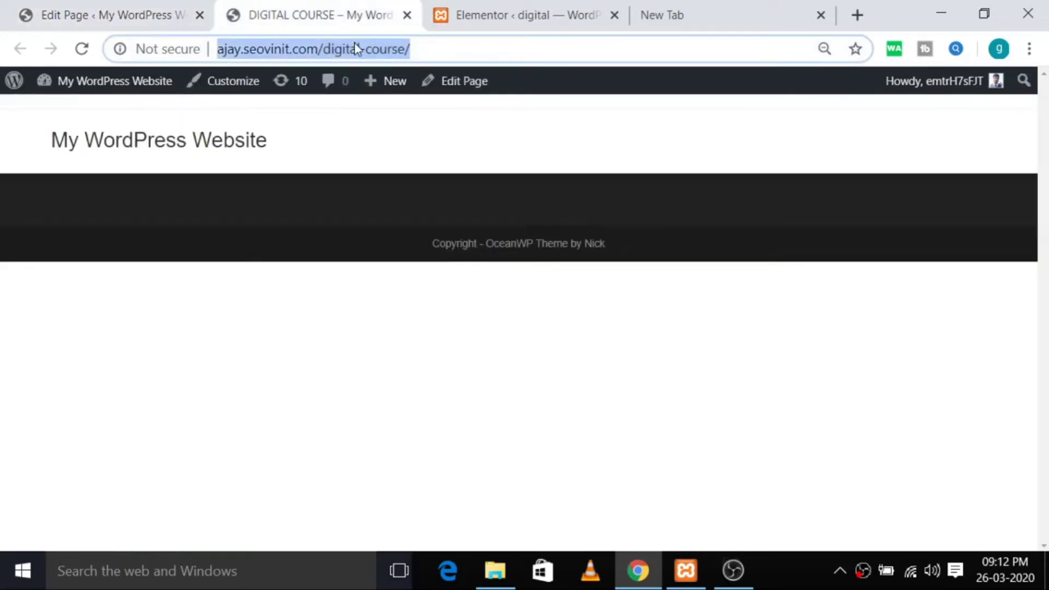
{"action": "key", "text": "Return"}
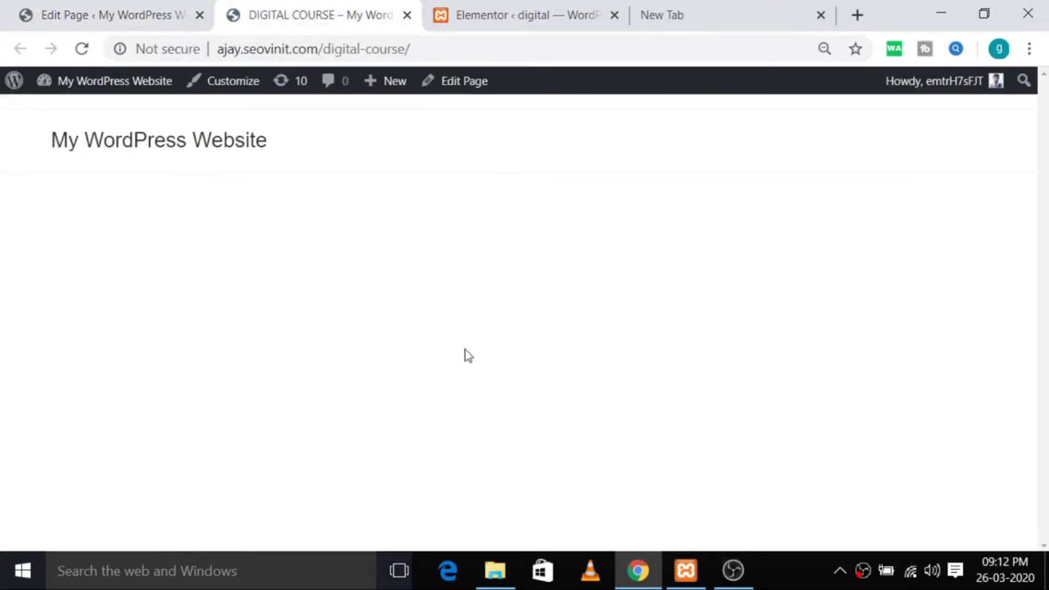
Disable the top bar and the header in the page's OceanWP header settings and update the page
{"action": "left_click", "coordinate": [87, 11]}
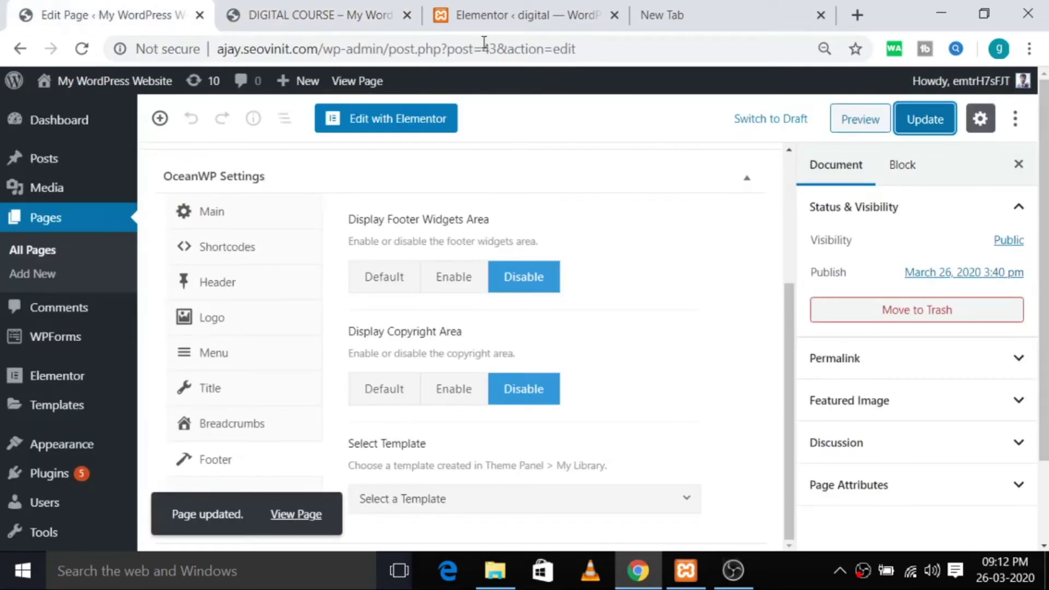
{"action": "scroll", "coordinate": [386, 391], "scroll_direction": "down", "scroll_amount": 2}
{"action": "scroll", "coordinate": [251, 330], "scroll_direction": "up", "scroll_amount": 3}
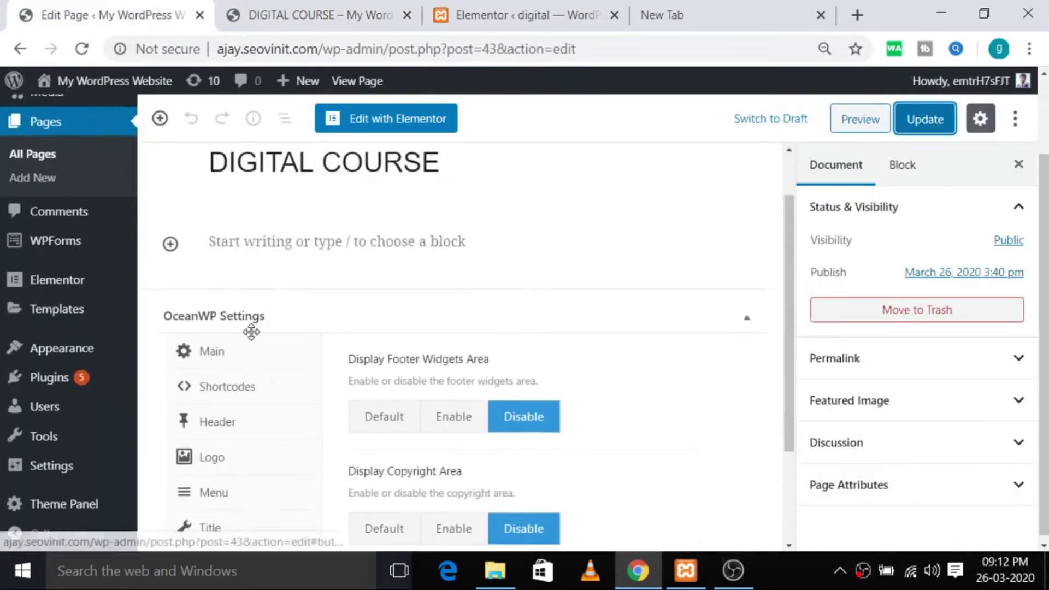
{"action": "scroll", "coordinate": [278, 397], "scroll_direction": "down", "scroll_amount": 2}
{"action": "scroll", "coordinate": [279, 397], "scroll_direction": "down", "scroll_amount": 1}
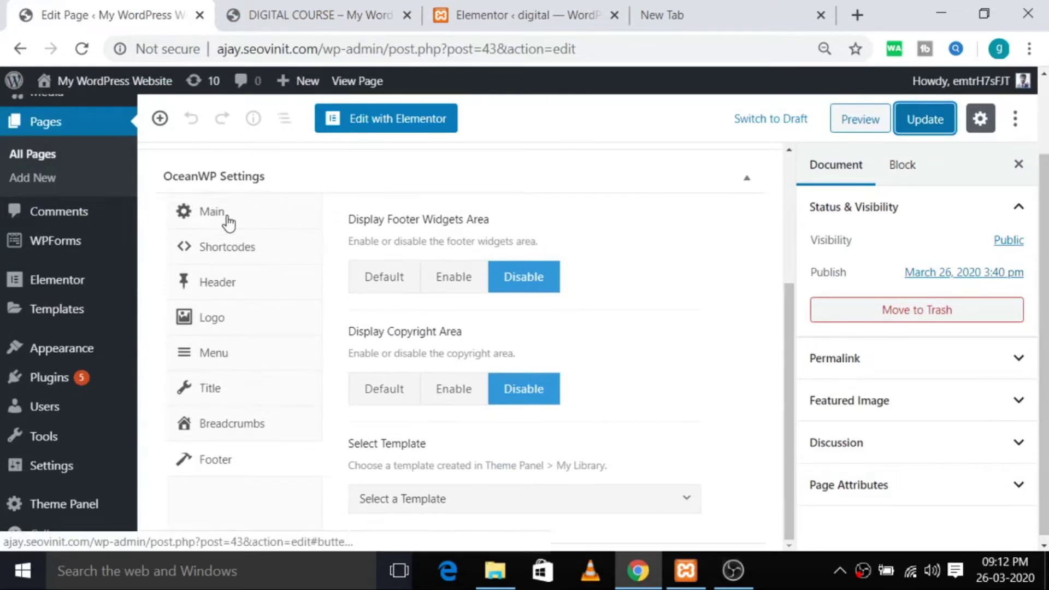
{"action": "left_click", "coordinate": [210, 216]}
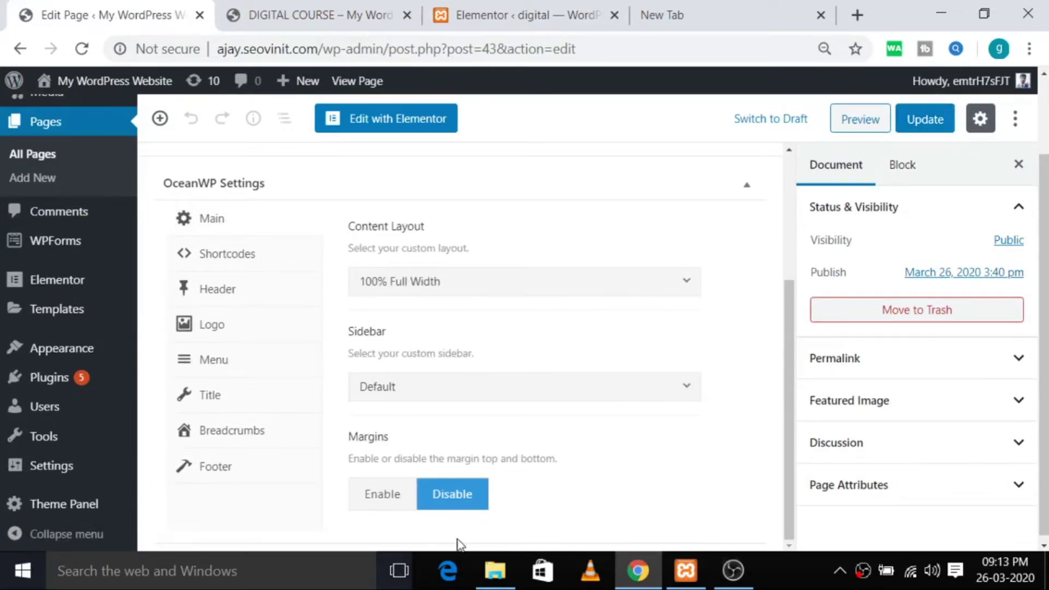
{"action": "left_click", "coordinate": [238, 291]}
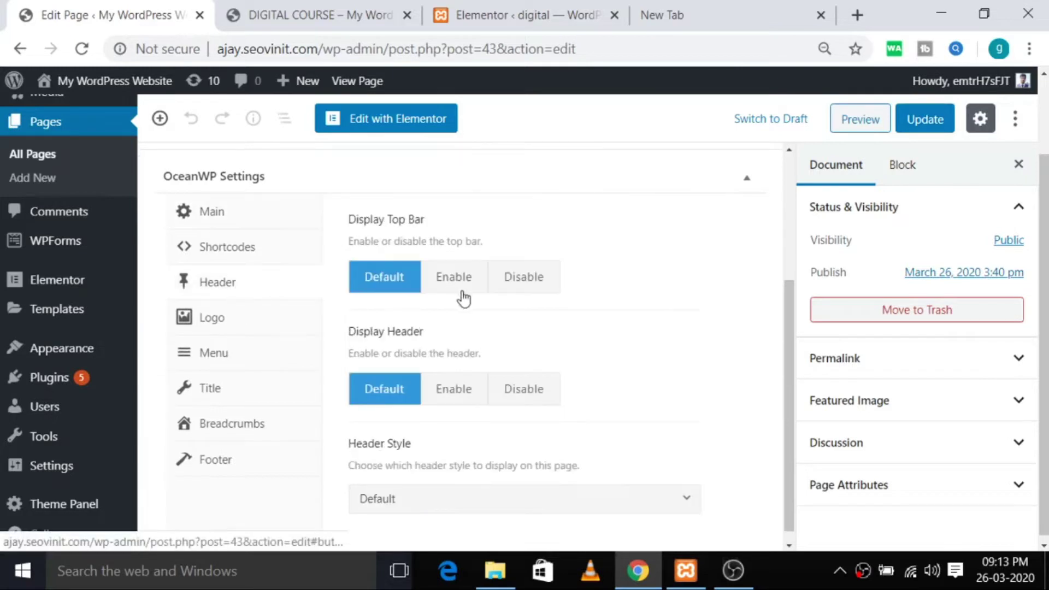
{"action": "left_click", "coordinate": [525, 288]}
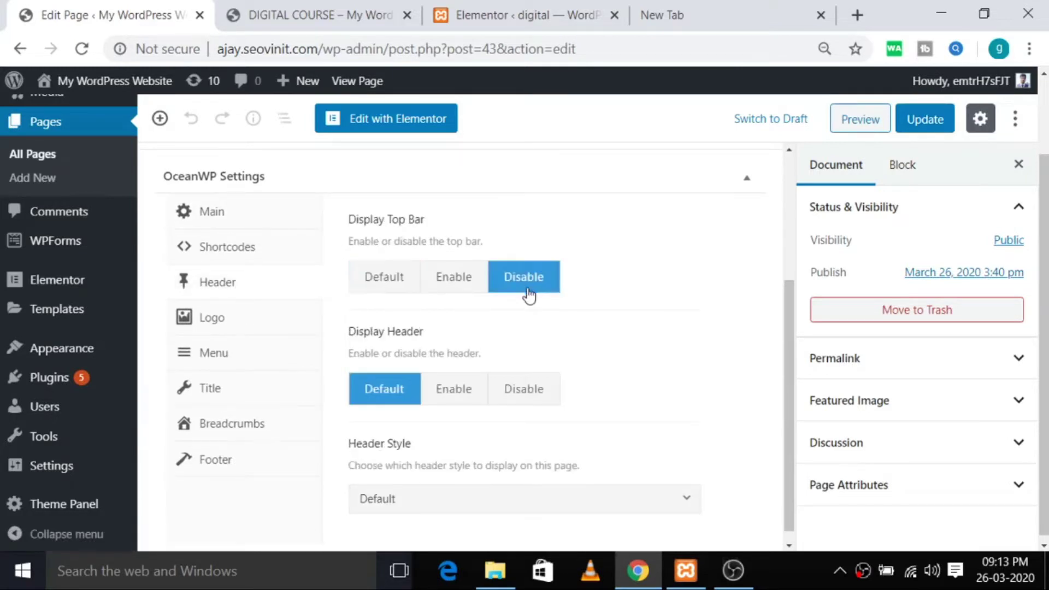
{"action": "left_click", "coordinate": [536, 391]}
{"action": "left_click", "coordinate": [935, 134]}
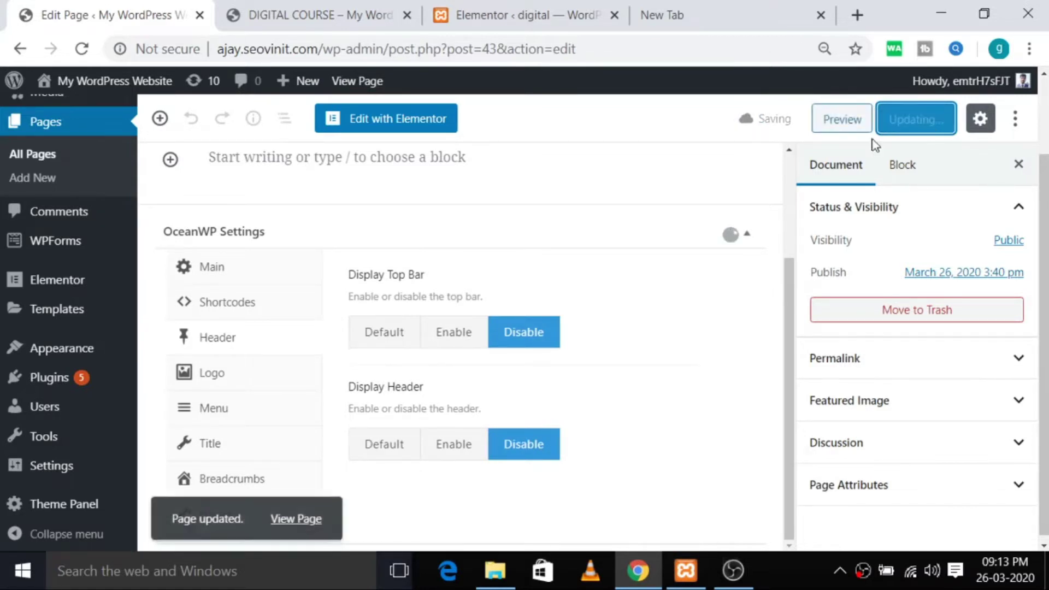
Reload the live DIGITAL COURSE page to check it with the top bar and header disabled
{"action": "left_click", "coordinate": [347, 12]}
{"action": "left_click", "coordinate": [402, 50]}
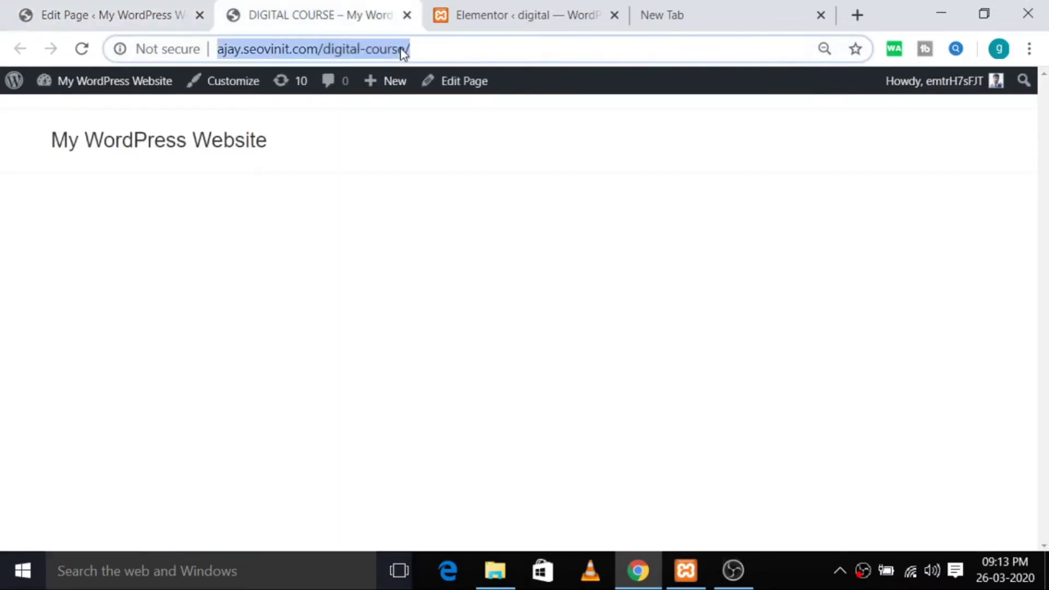
{"action": "key", "text": "Return"}
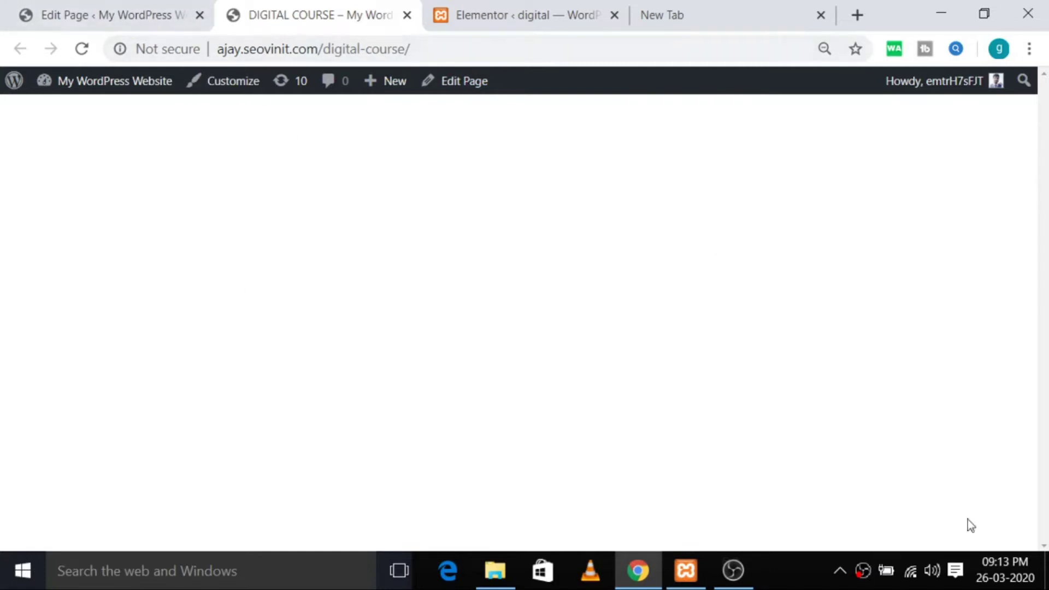
Open the DIGITAL COURSE page in the Elementor editor and add a Heading widget to the empty canvas
{"action": "left_click", "coordinate": [76, 8]}
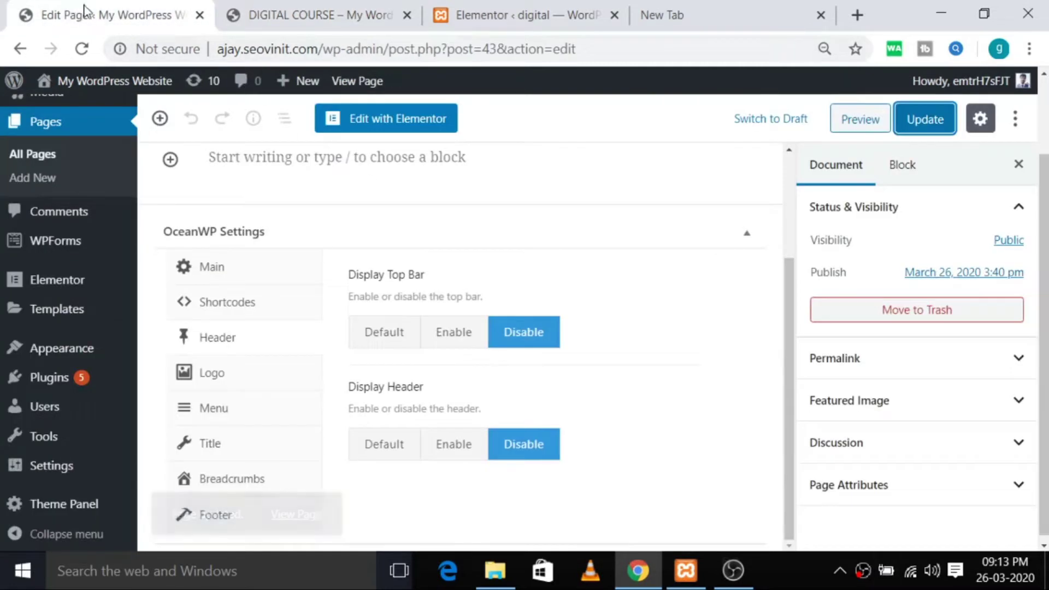
{"action": "left_click", "coordinate": [397, 126]}
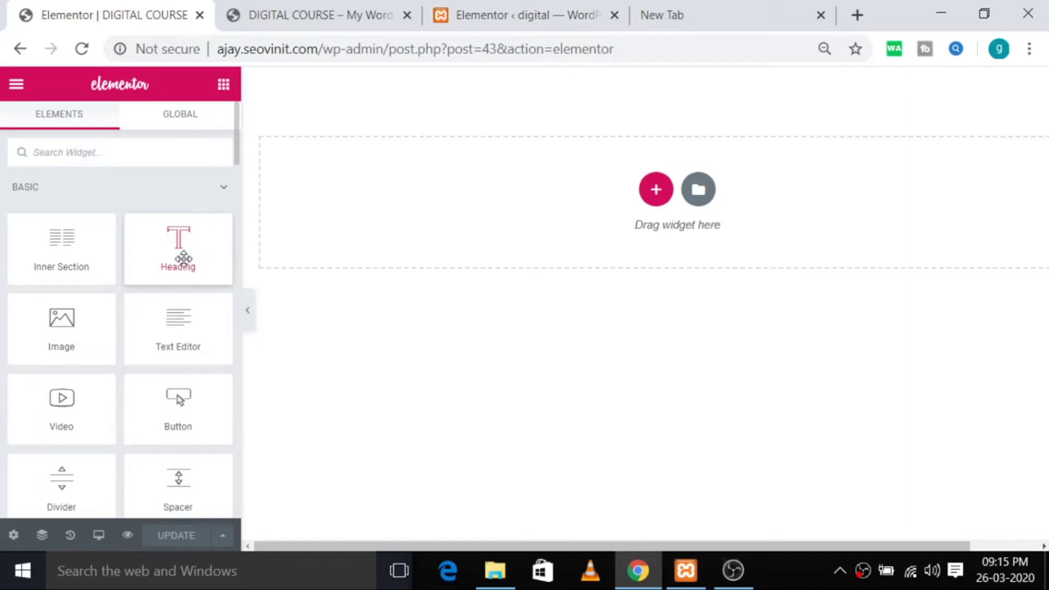
{"action": "left_click_drag", "start_coordinate": [185, 259], "coordinate": [462, 208]}
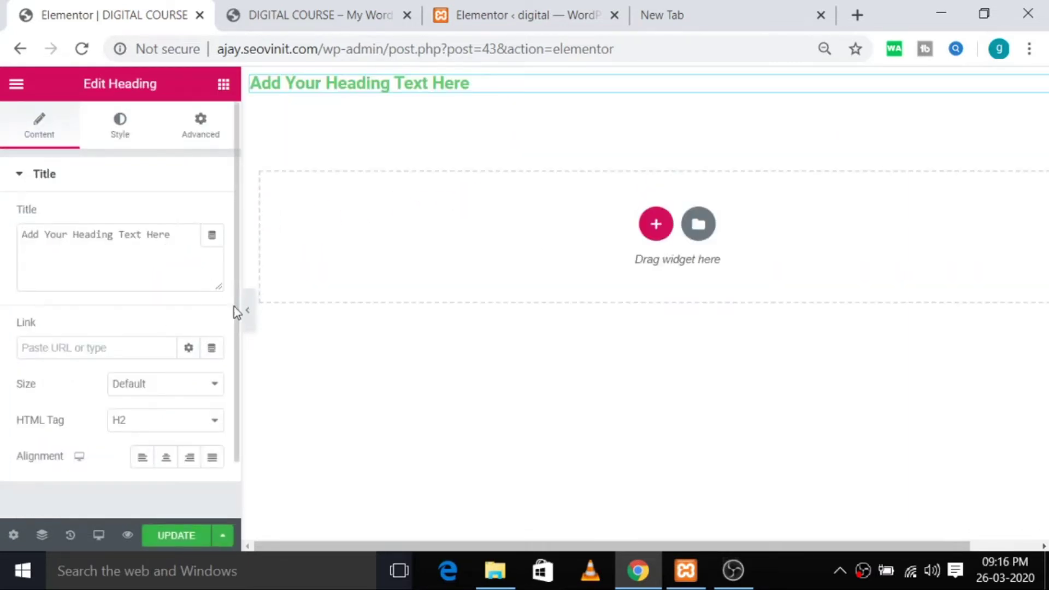
Replace the heading's placeholder title with "WANT TO JOIN FREE DIGITAL MARKETING CLASS"
{"action": "triple_click", "coordinate": [160, 249]}
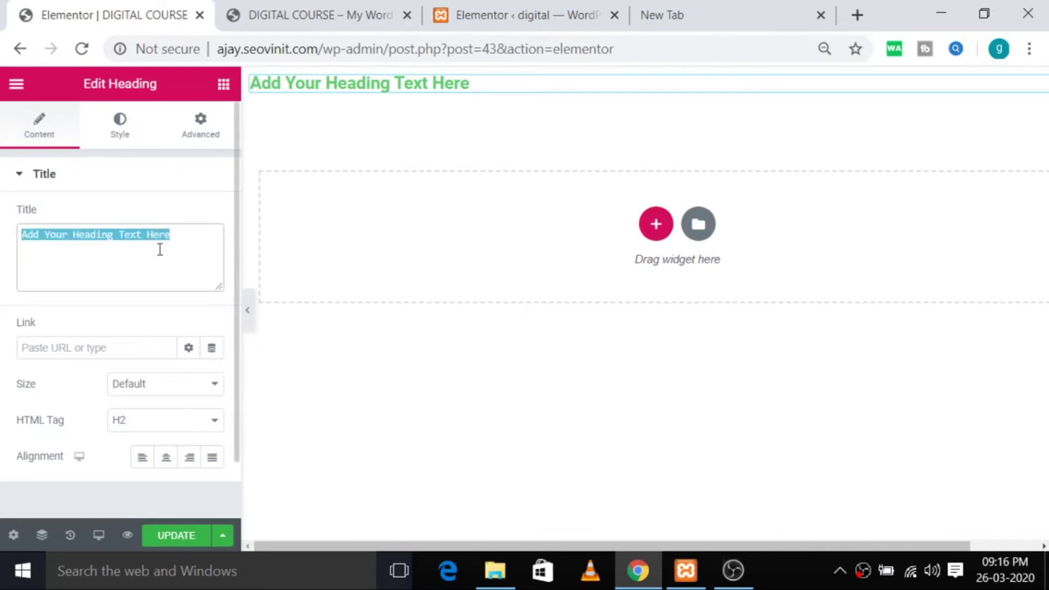
{"action": "type", "text": "W"}
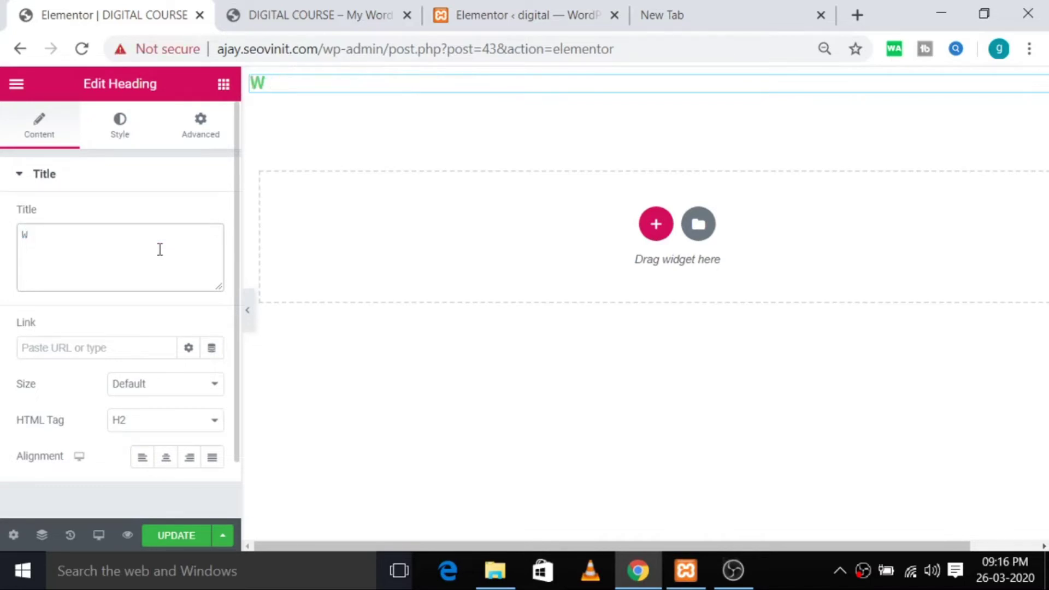
{"action": "key", "text": "BackSpace"}
{"action": "type", "text": "WANT TO JPI"}
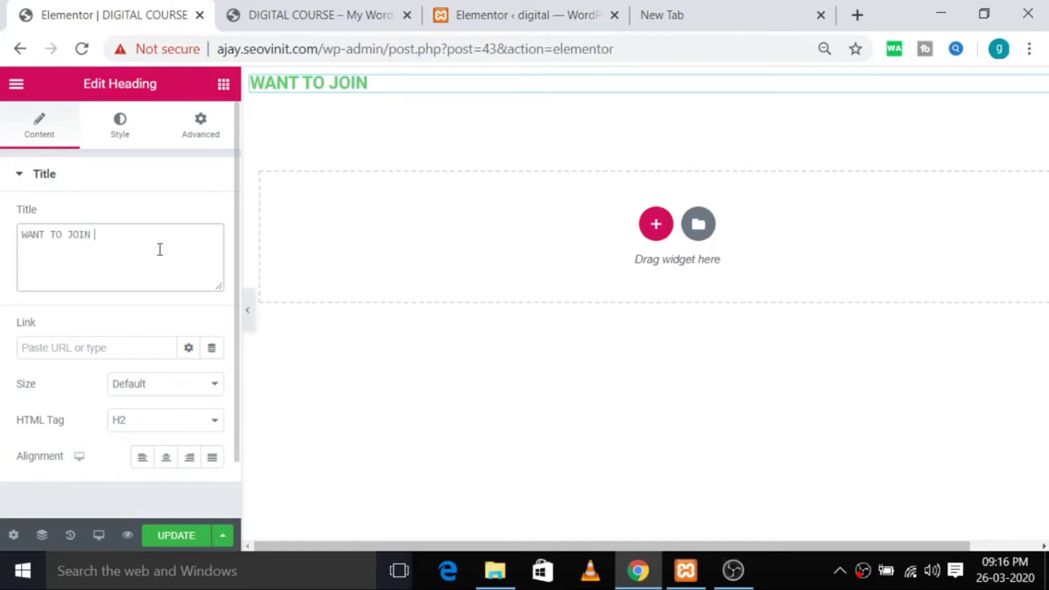
{"action": "type", "text": "EE D"}
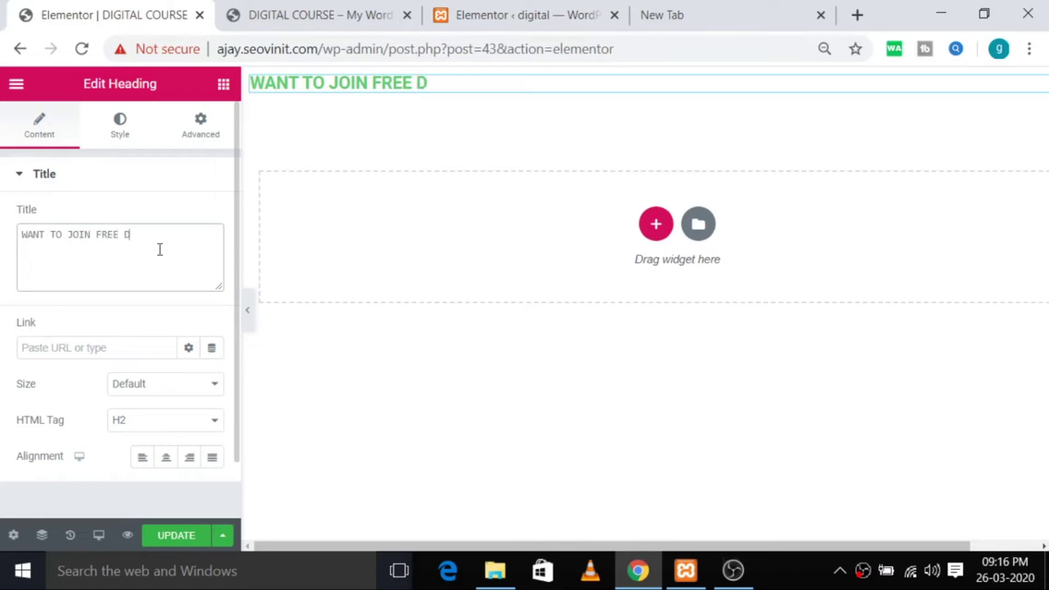
{"action": "type", "text": "IGITAL "}
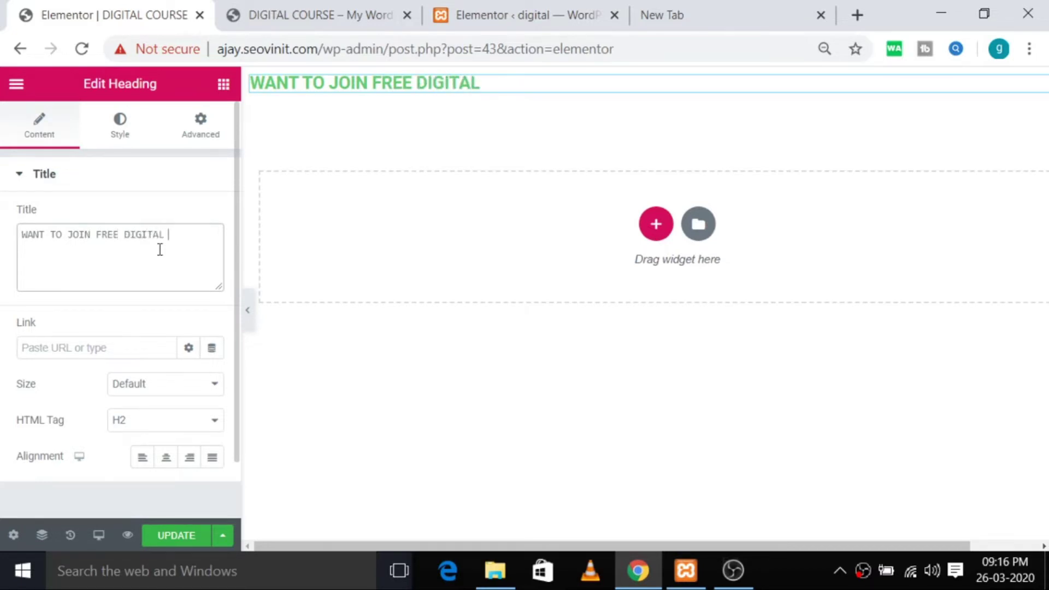
{"action": "type", "text": "MARKETIN"}
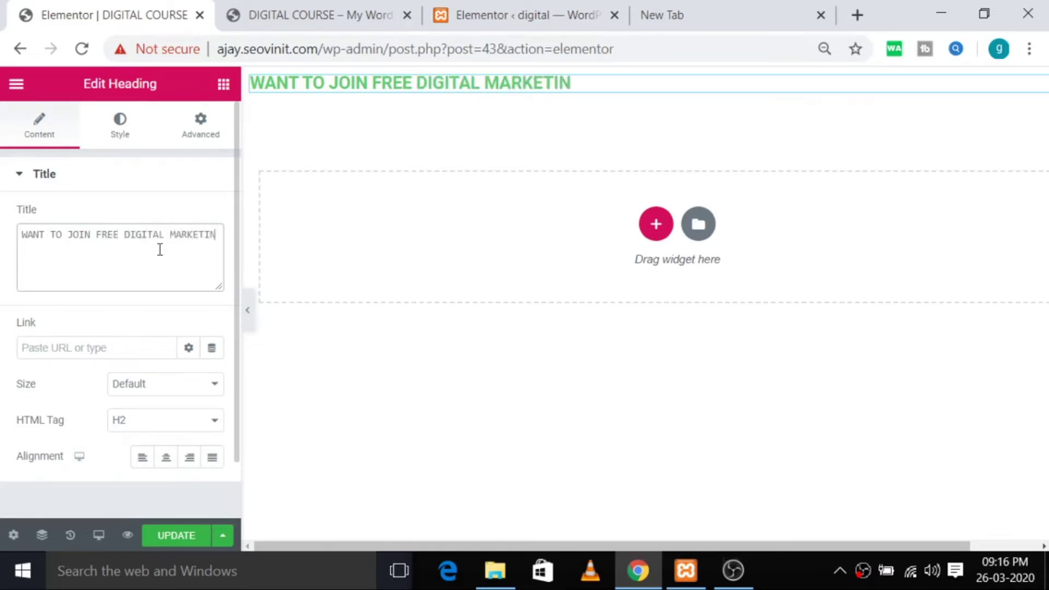
{"action": "type", "text": "G CLA"}
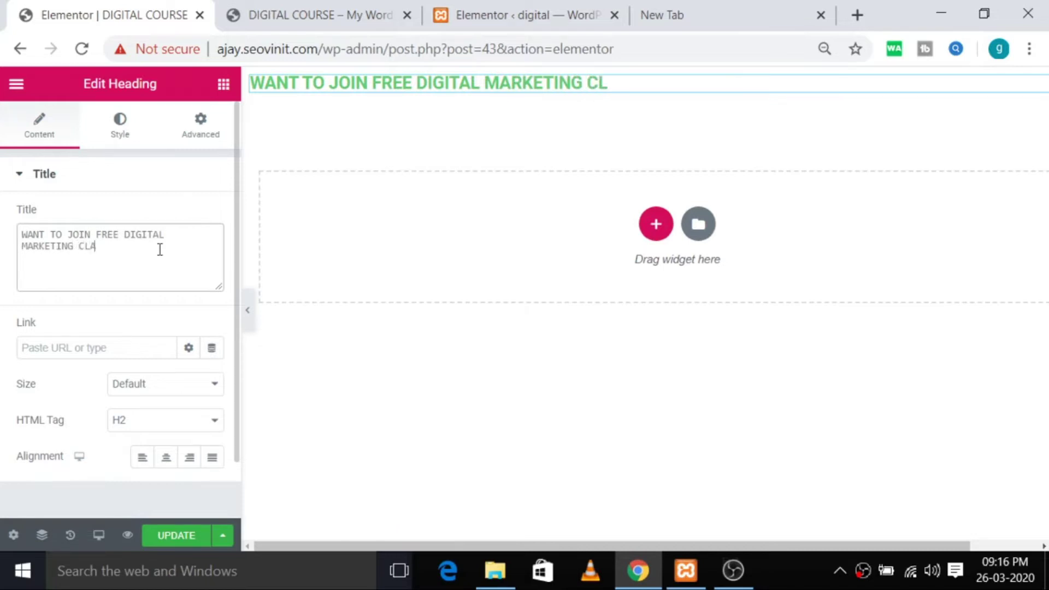
{"action": "type", "text": "SS"}
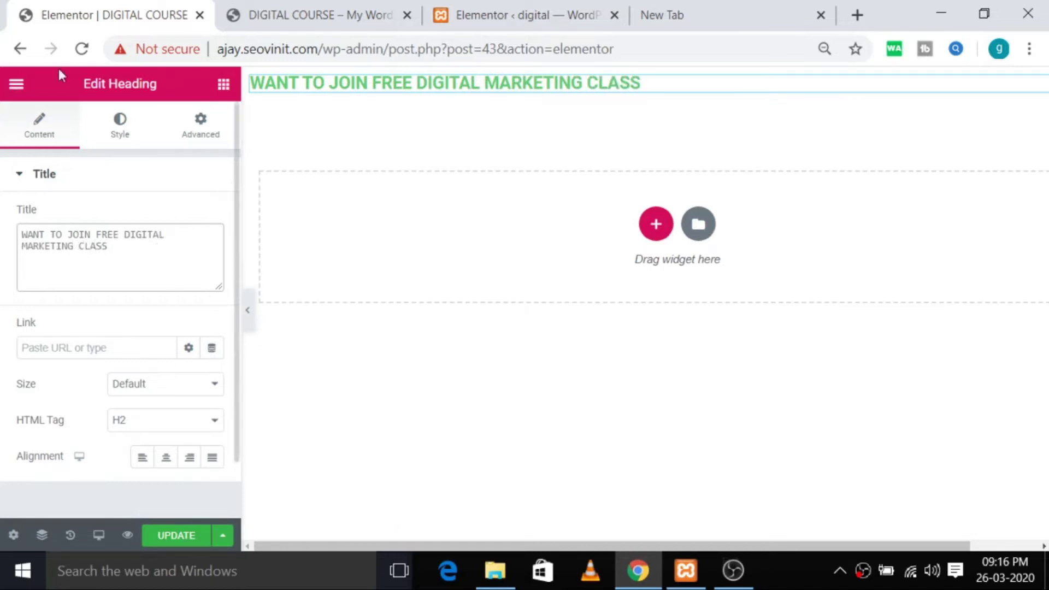
Try the Large and XXL sizes on the heading
{"action": "left_click", "coordinate": [209, 392]}
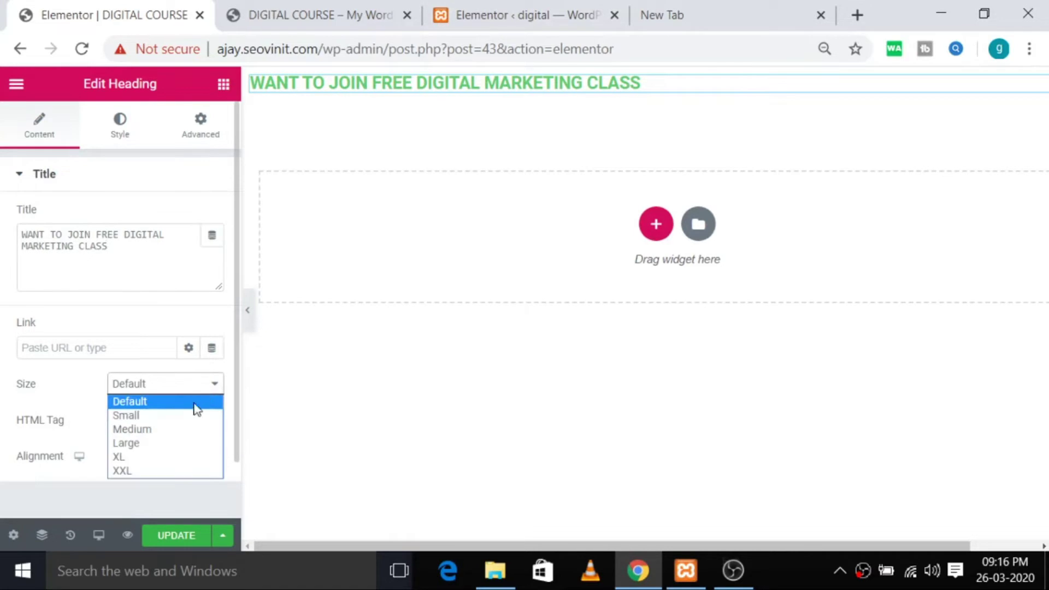
{"action": "left_click", "coordinate": [161, 441]}
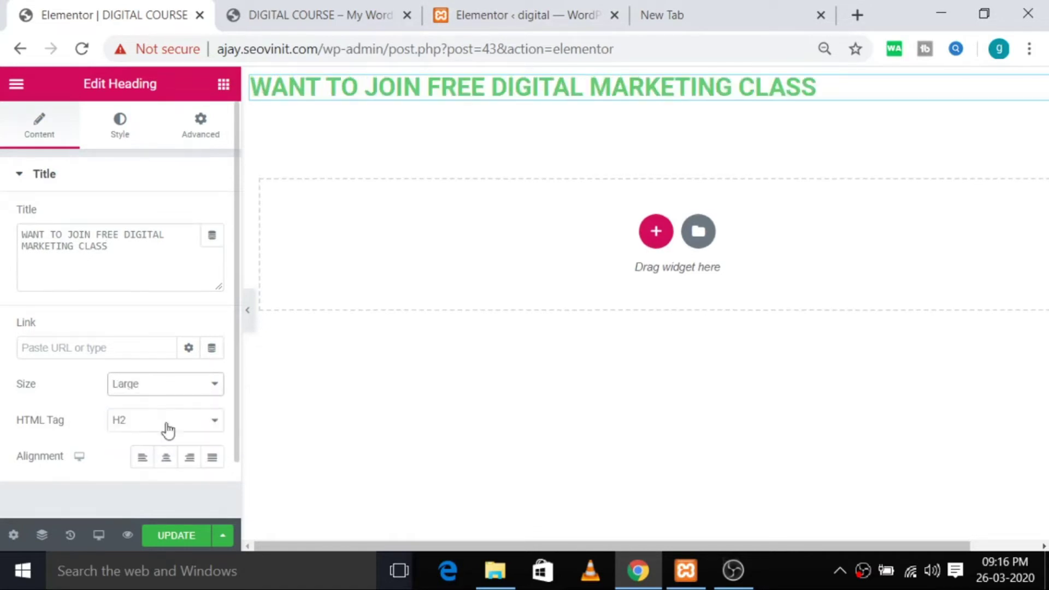
{"action": "left_click", "coordinate": [216, 393]}
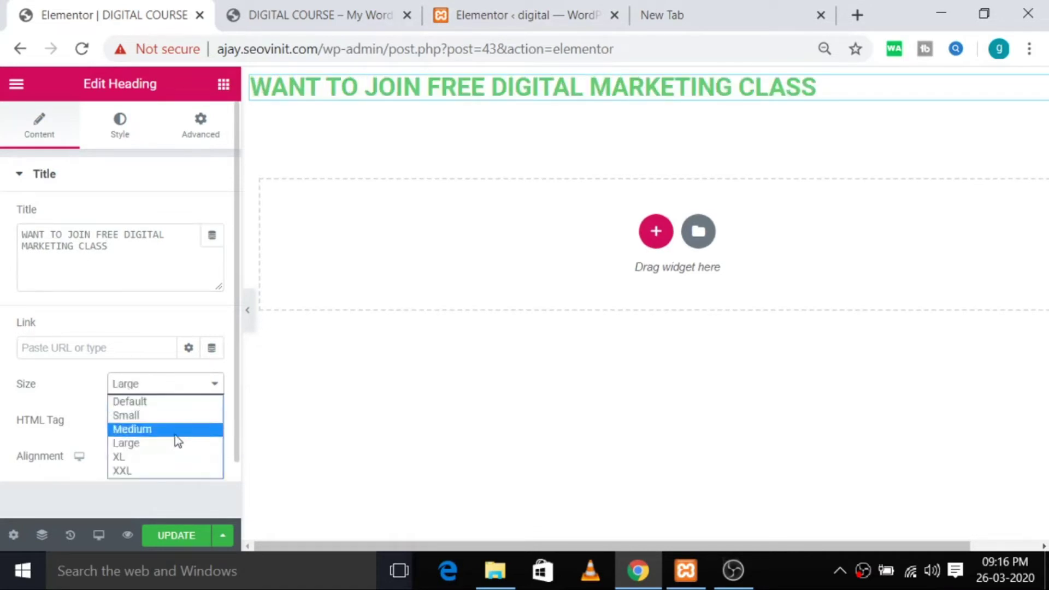
{"action": "left_click", "coordinate": [171, 470]}
Set the heading's size to XL and center its alignment
{"action": "left_click", "coordinate": [207, 395]}
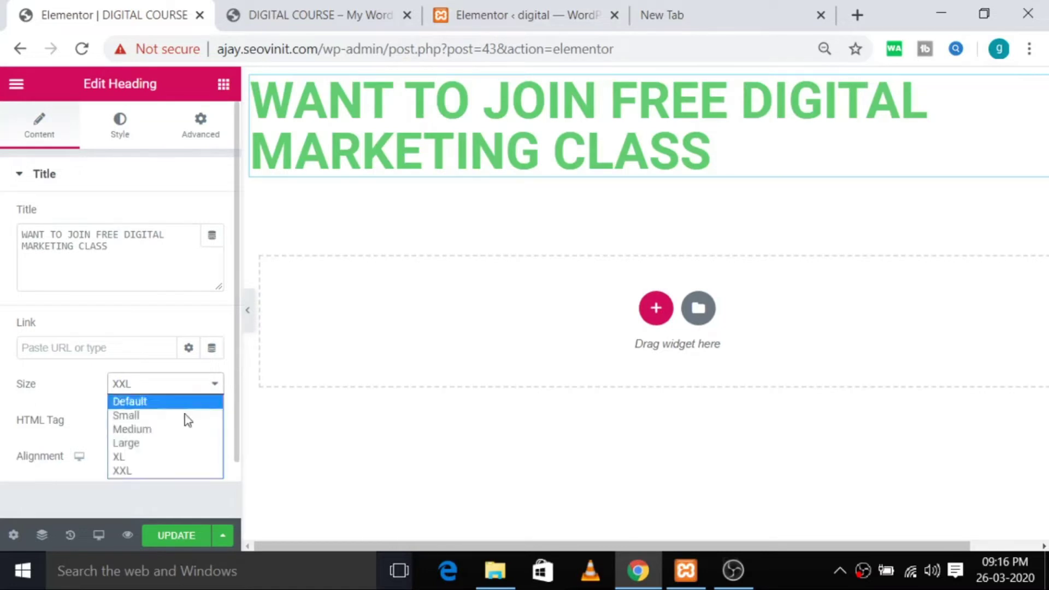
{"action": "left_click", "coordinate": [149, 458]}
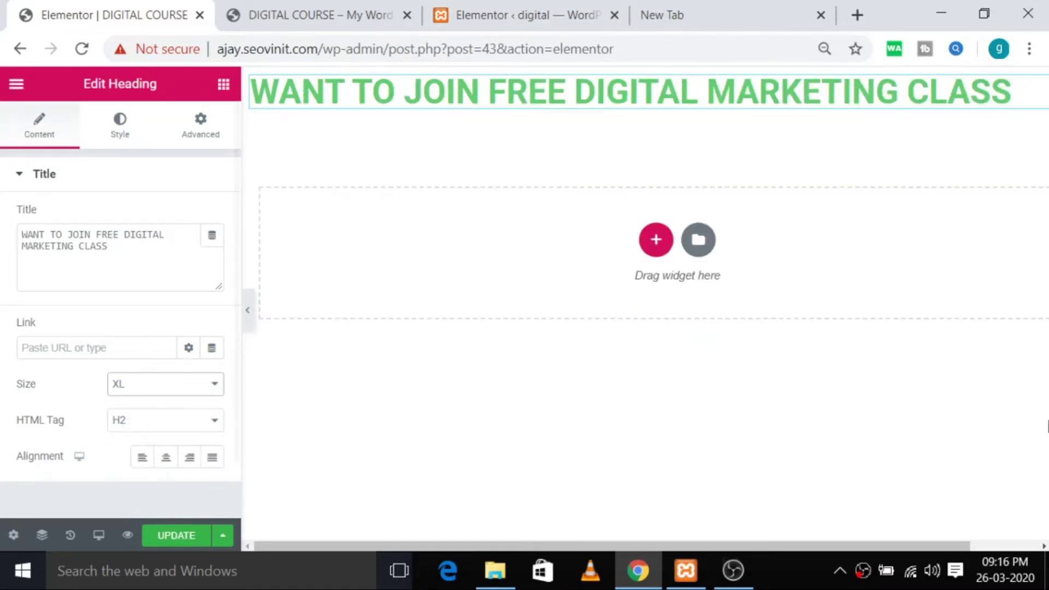
{"action": "left_click", "coordinate": [163, 458]}
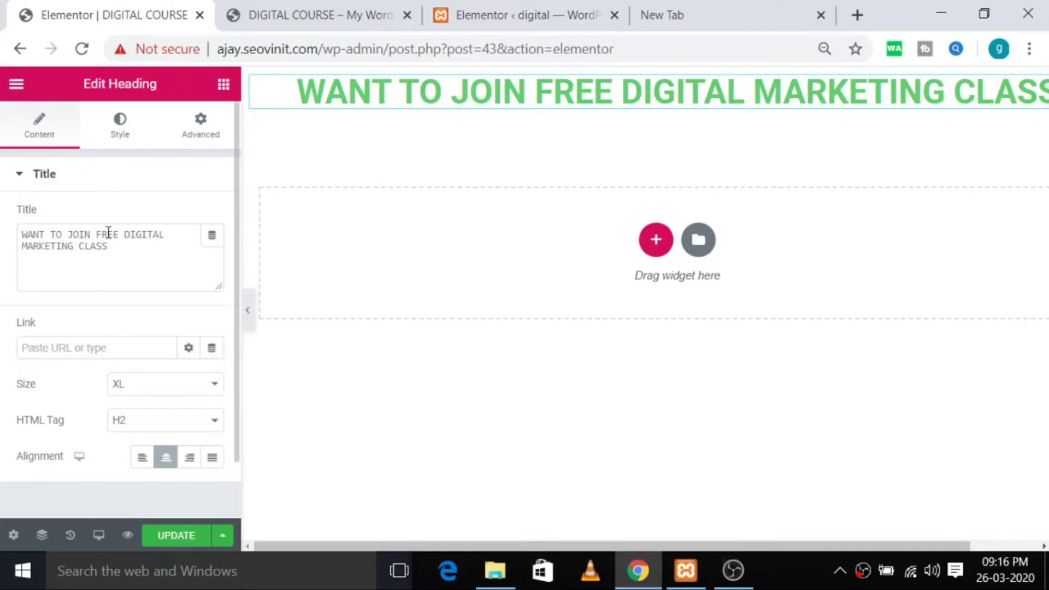
Set the heading's text color to the preset blue #4054B2
{"action": "left_click", "coordinate": [120, 122]}
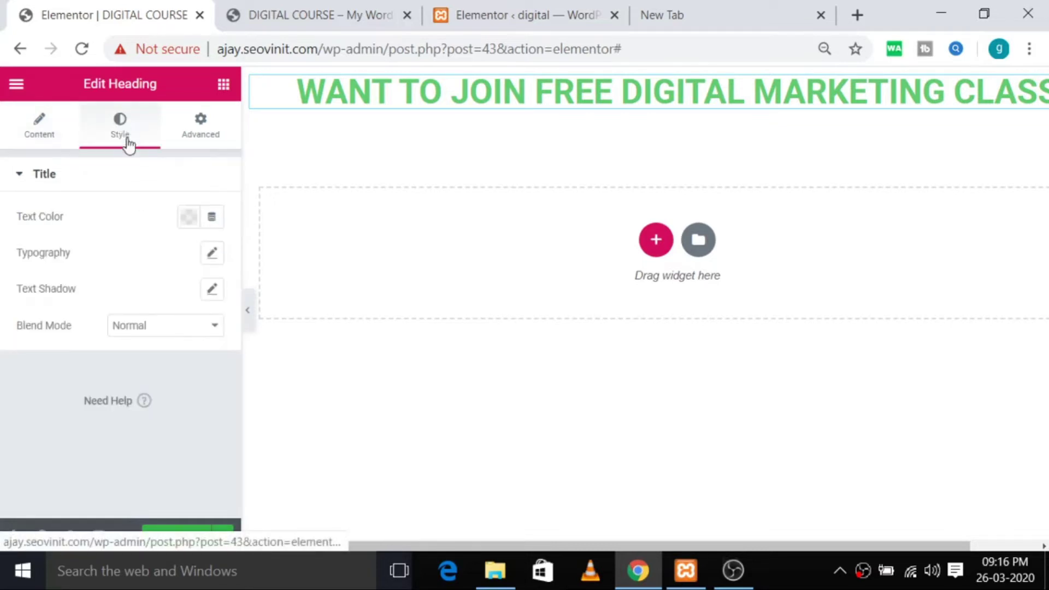
{"action": "left_click", "coordinate": [191, 219]}
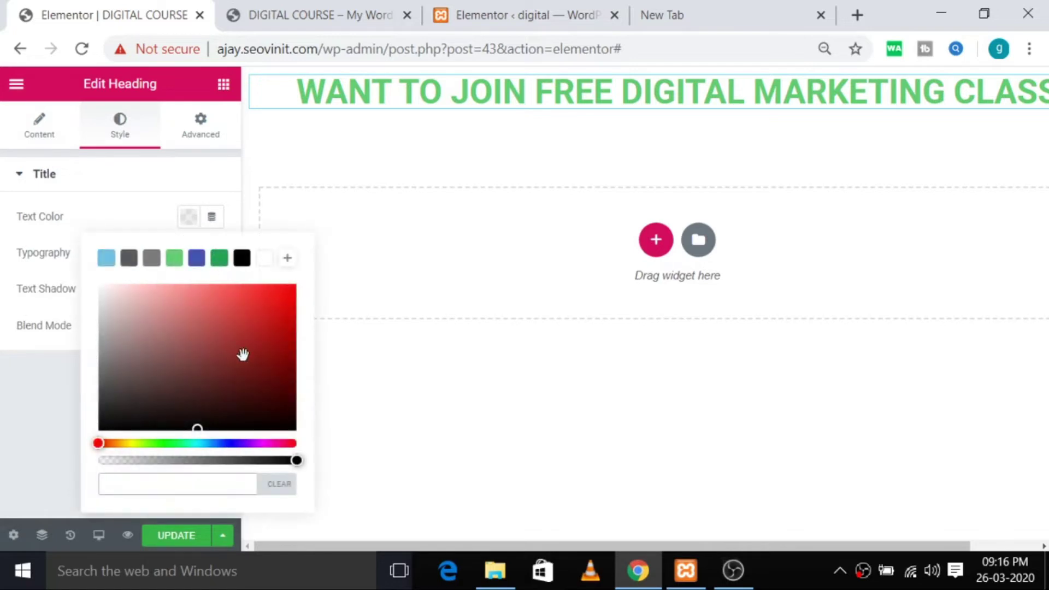
{"action": "left_click", "coordinate": [196, 260]}
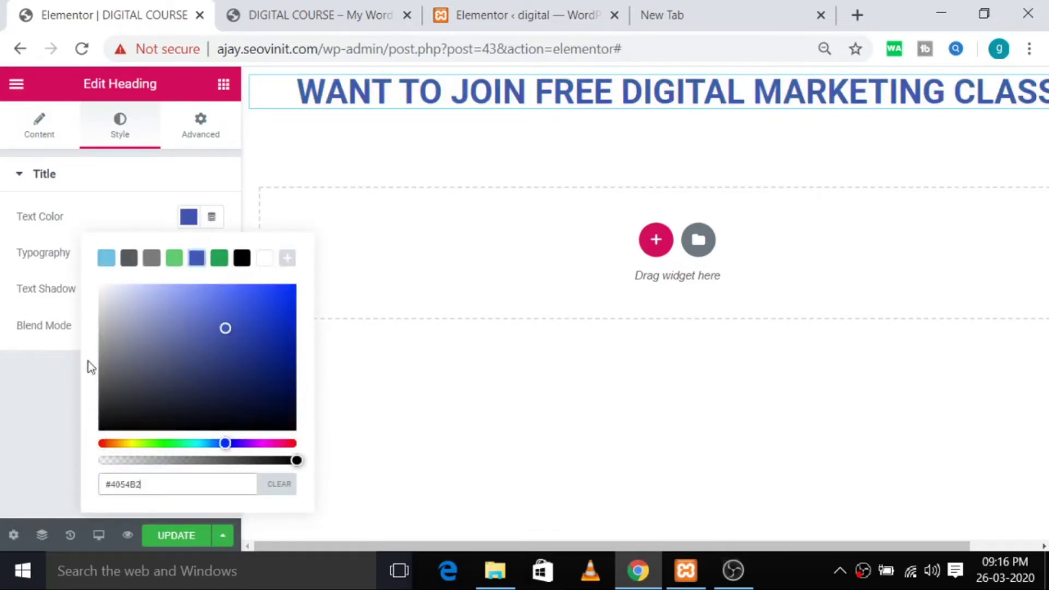
Set the heading's typography size to 60 px and its weight to 800
{"action": "left_click", "coordinate": [51, 451]}
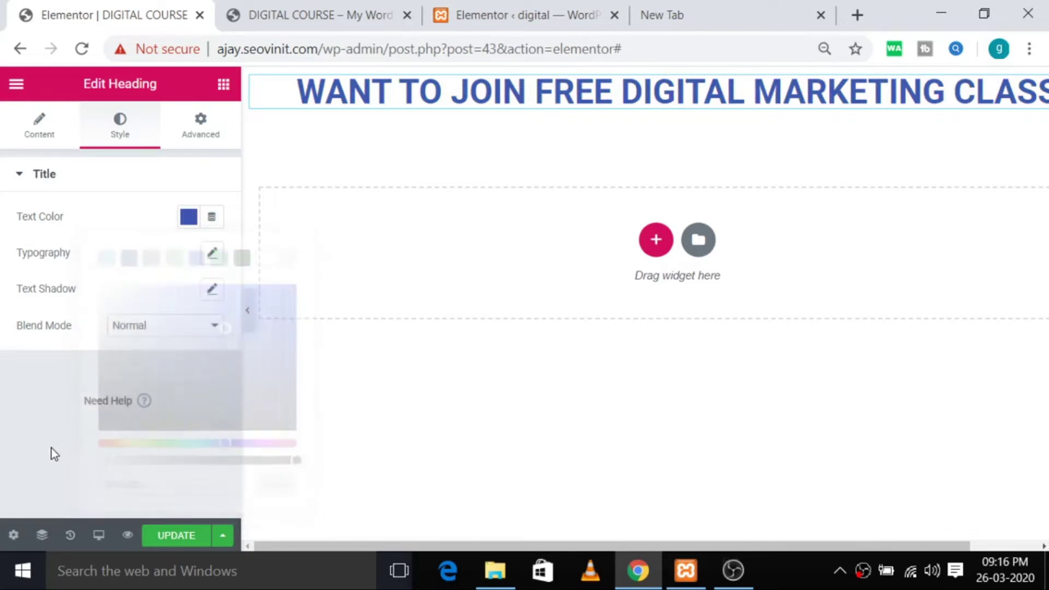
{"action": "left_click", "coordinate": [212, 255]}
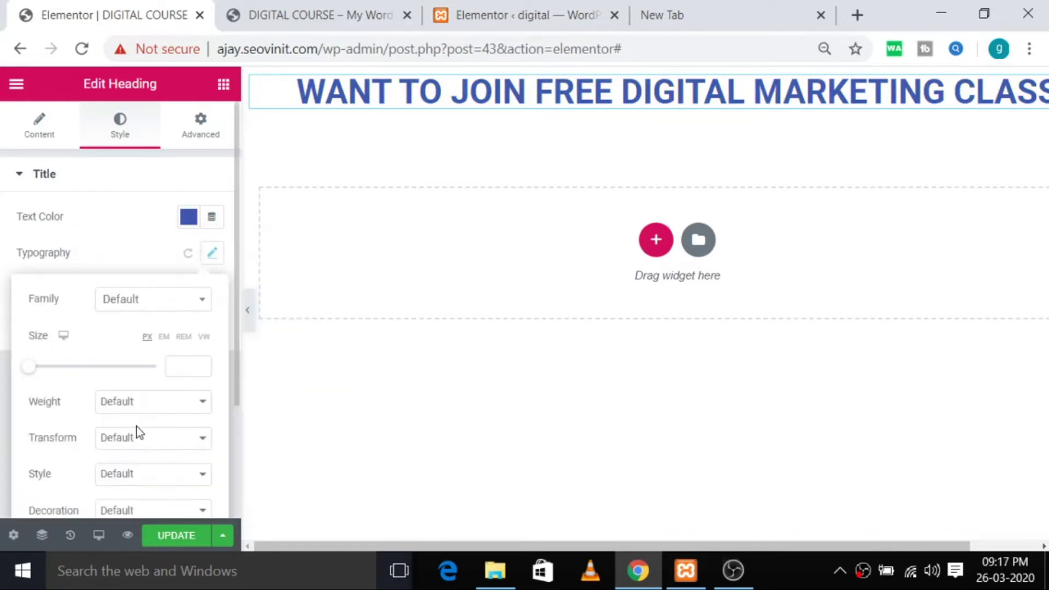
{"action": "left_click_drag", "start_coordinate": [35, 371], "coordinate": [71, 375]}
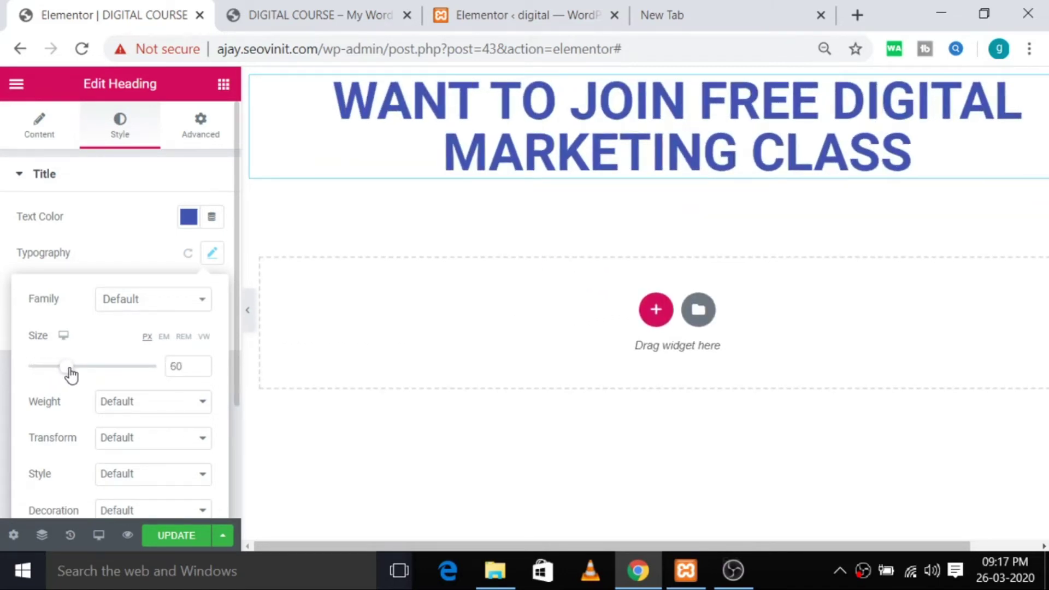
{"action": "left_click", "coordinate": [198, 410]}
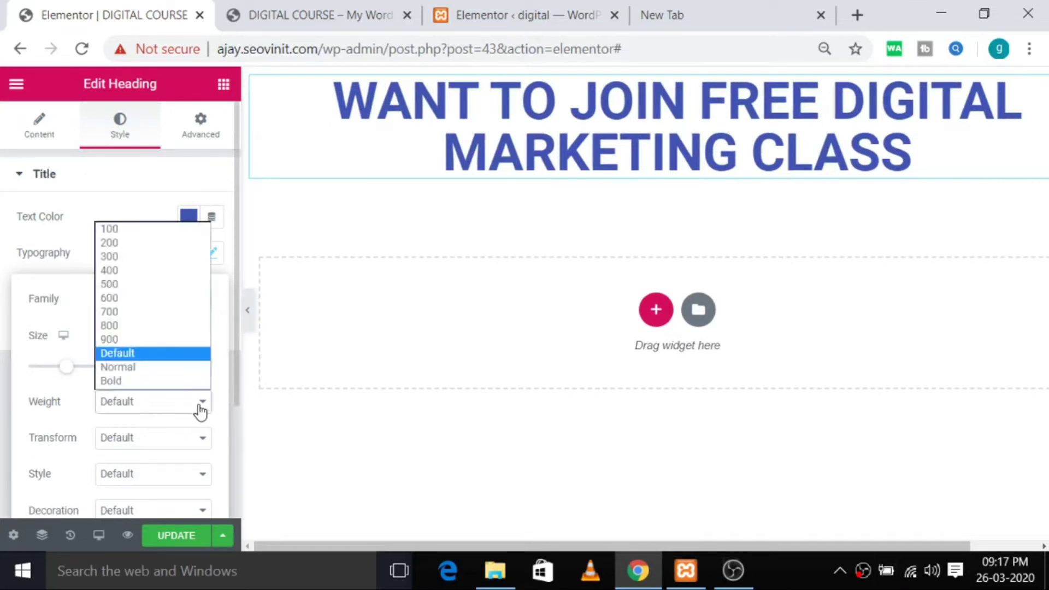
{"action": "left_click", "coordinate": [149, 326]}
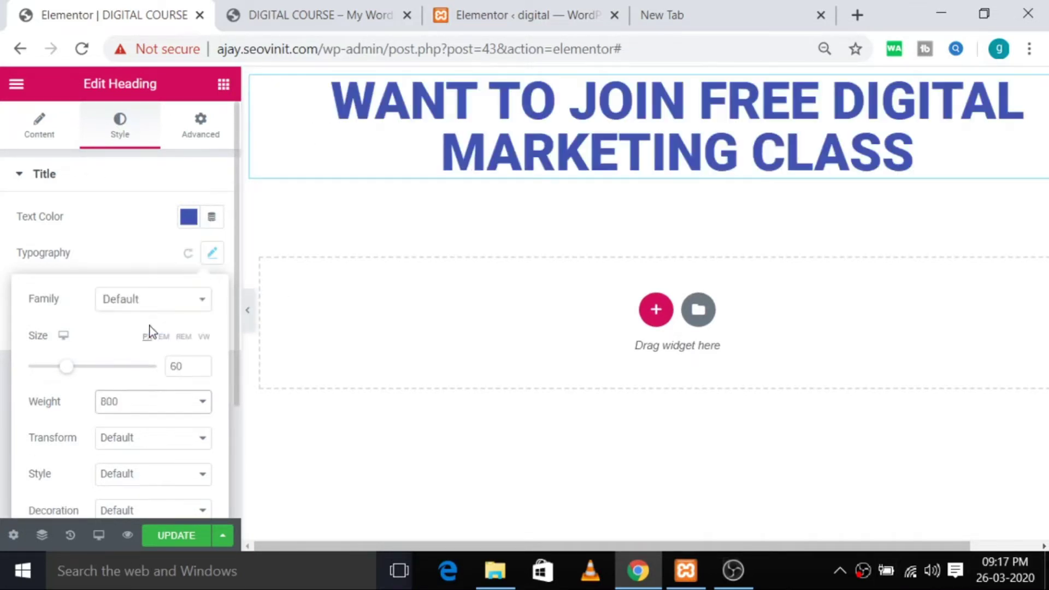
Set the heading's text transform to Uppercase, its style to Italic and its decoration to None
{"action": "left_click", "coordinate": [198, 439]}
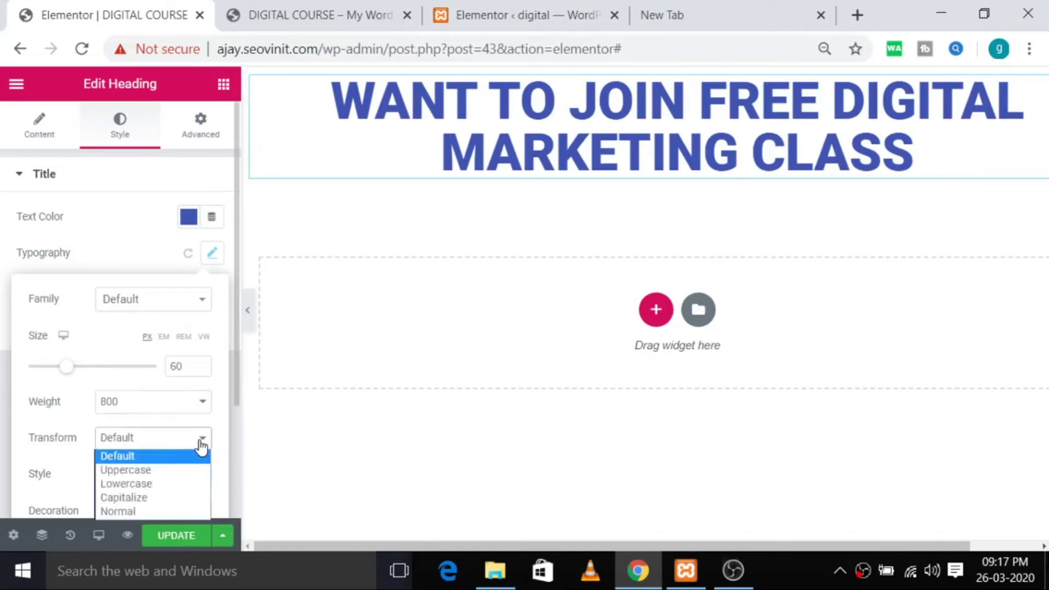
{"action": "left_click", "coordinate": [153, 471]}
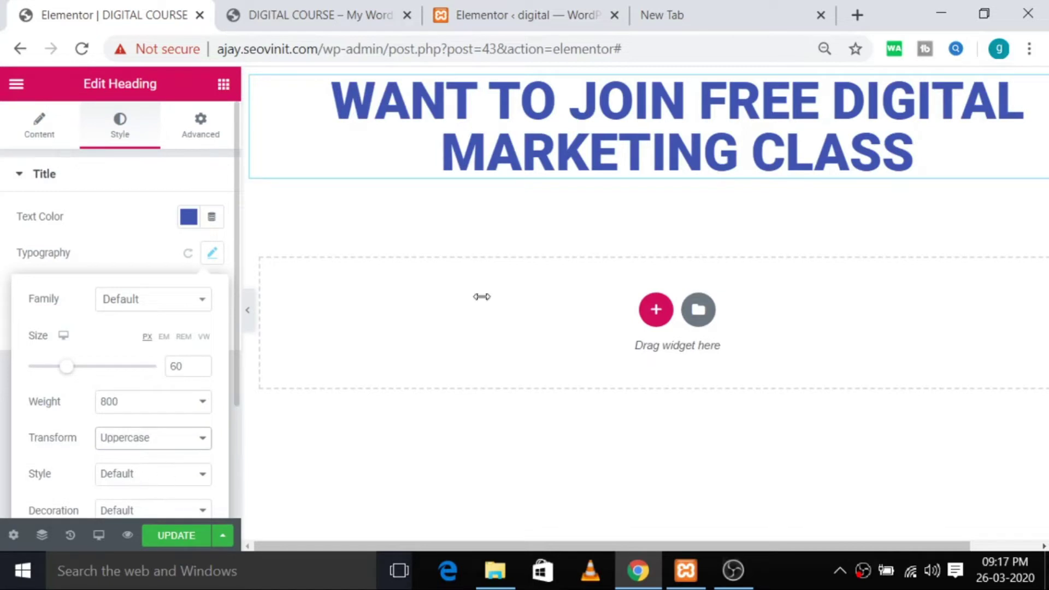
{"action": "left_click", "coordinate": [178, 475]}
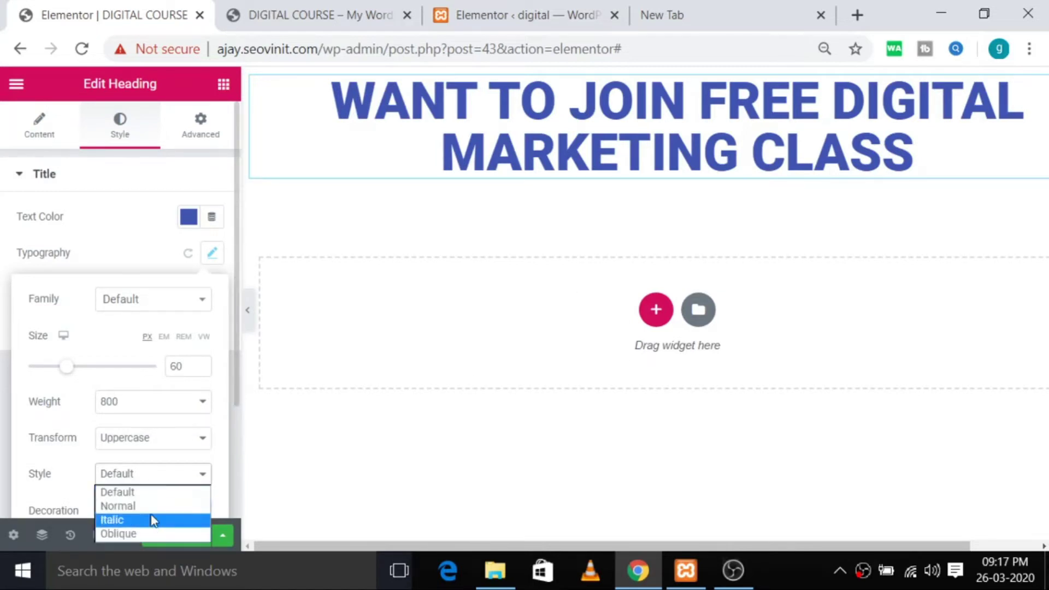
{"action": "left_click", "coordinate": [152, 520]}
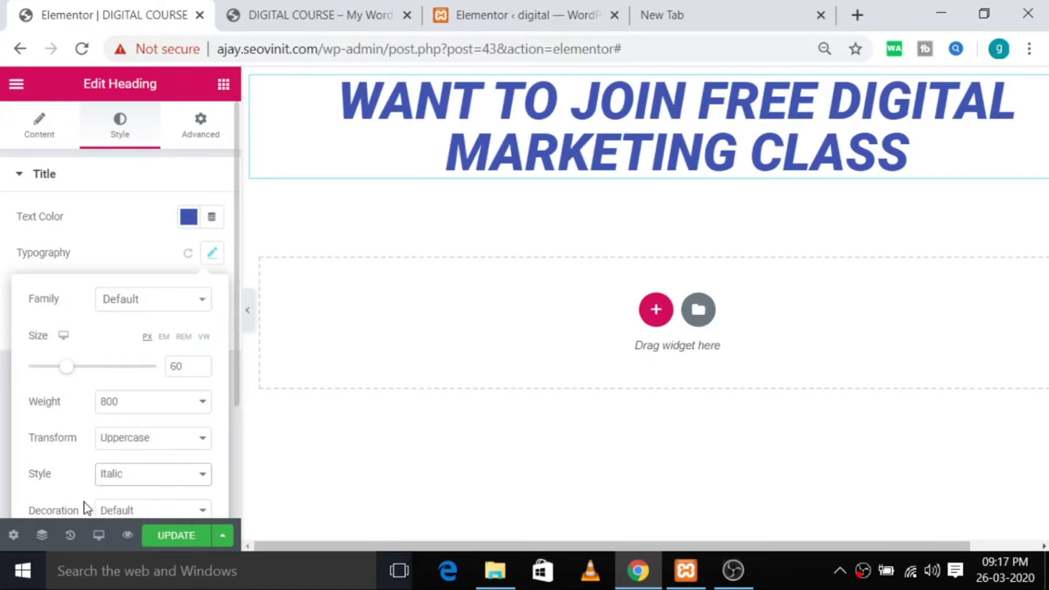
{"action": "scroll", "coordinate": [136, 483], "scroll_direction": "down", "scroll_amount": 2}
{"action": "left_click", "coordinate": [196, 412]}
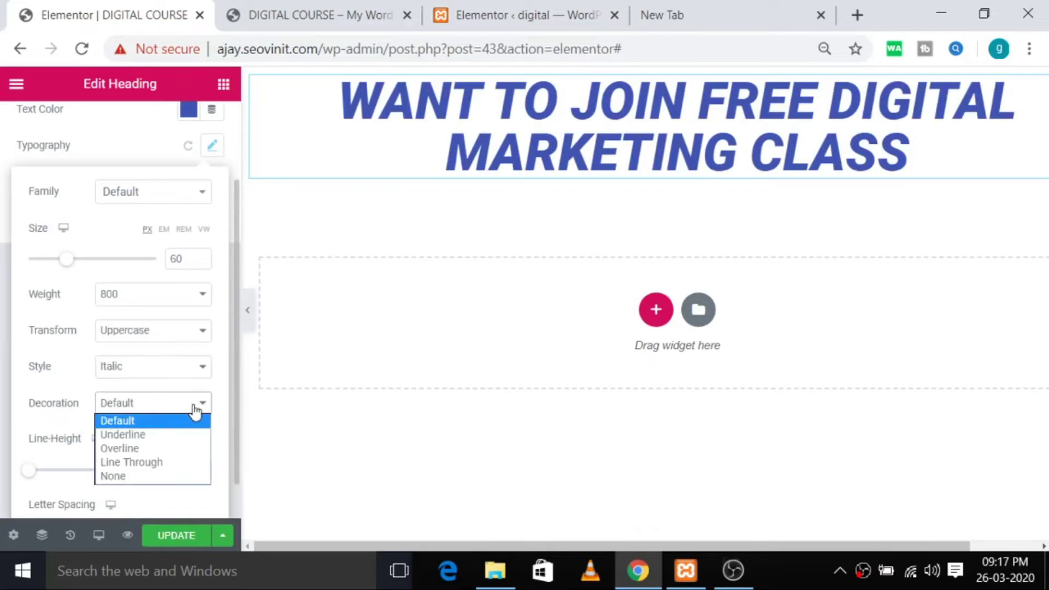
{"action": "left_click", "coordinate": [131, 476]}
Set the heading's line height to 1.4 em and its letter spacing to 2.7
{"action": "mouse_move", "coordinate": [32, 476]}
{"action": "left_mouse_down"}
{"action": "mouse_move", "coordinate": [55, 475]}
{"action": "mouse_move", "coordinate": [47, 471]}
{"action": "left_mouse_up"}
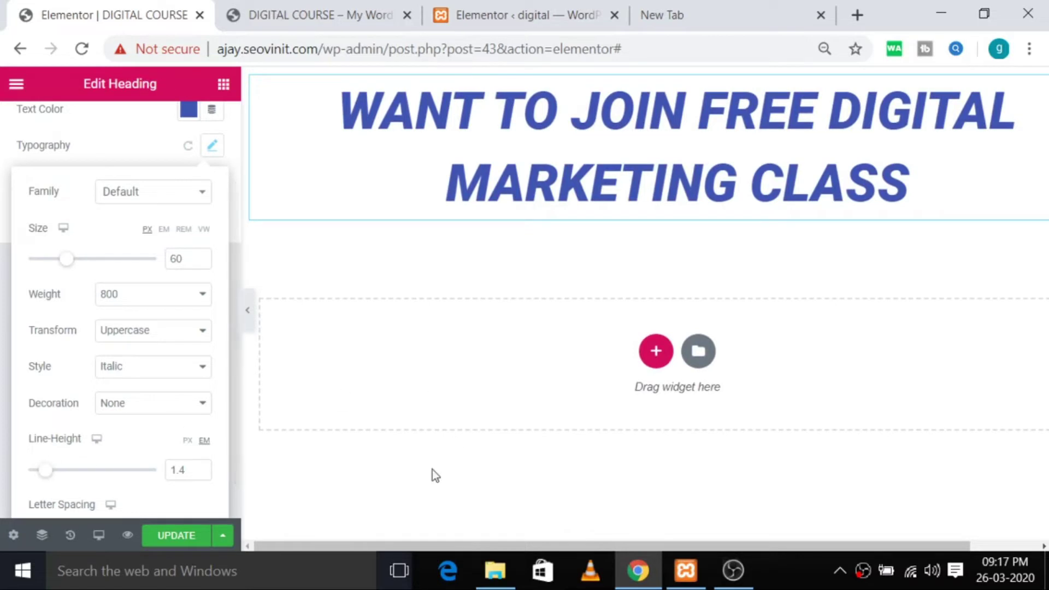
{"action": "scroll", "coordinate": [199, 473], "scroll_direction": "down", "scroll_amount": 1}
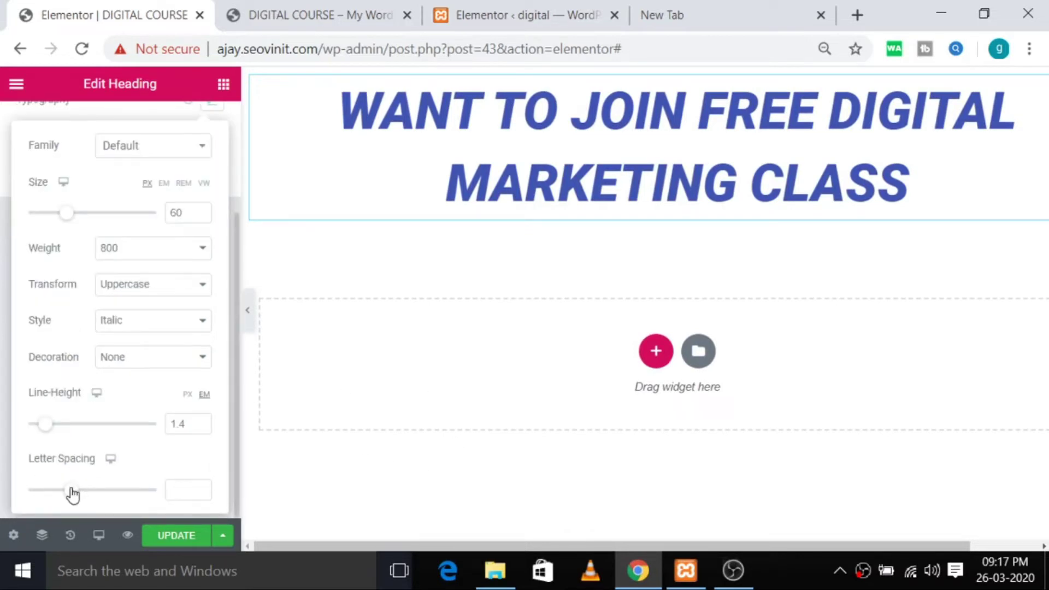
{"action": "left_click_drag", "start_coordinate": [70, 491], "coordinate": [96, 490]}
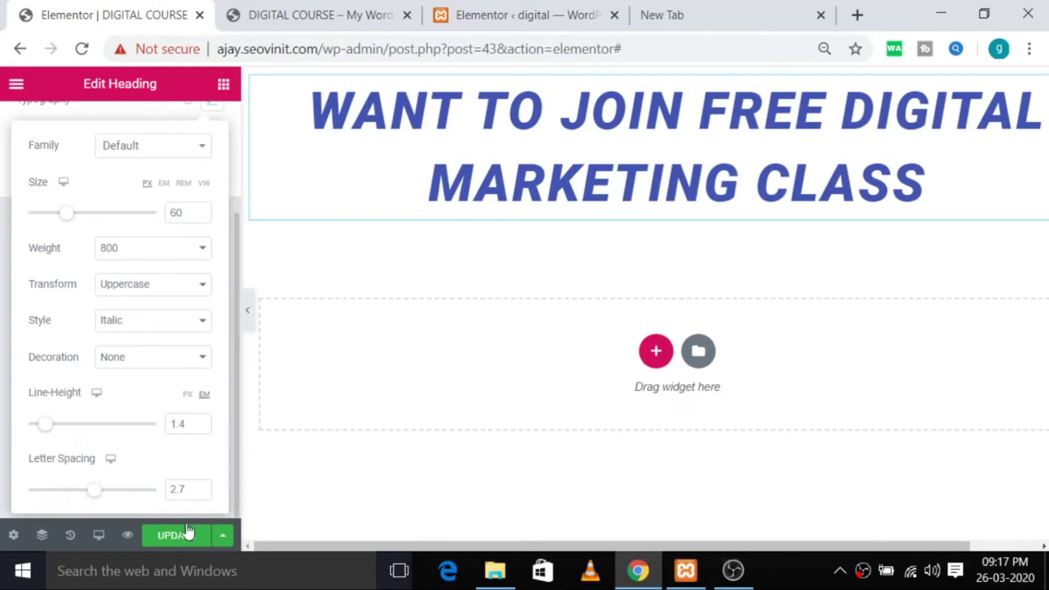
{"action": "scroll", "coordinate": [152, 342], "scroll_direction": "up", "scroll_amount": 3}
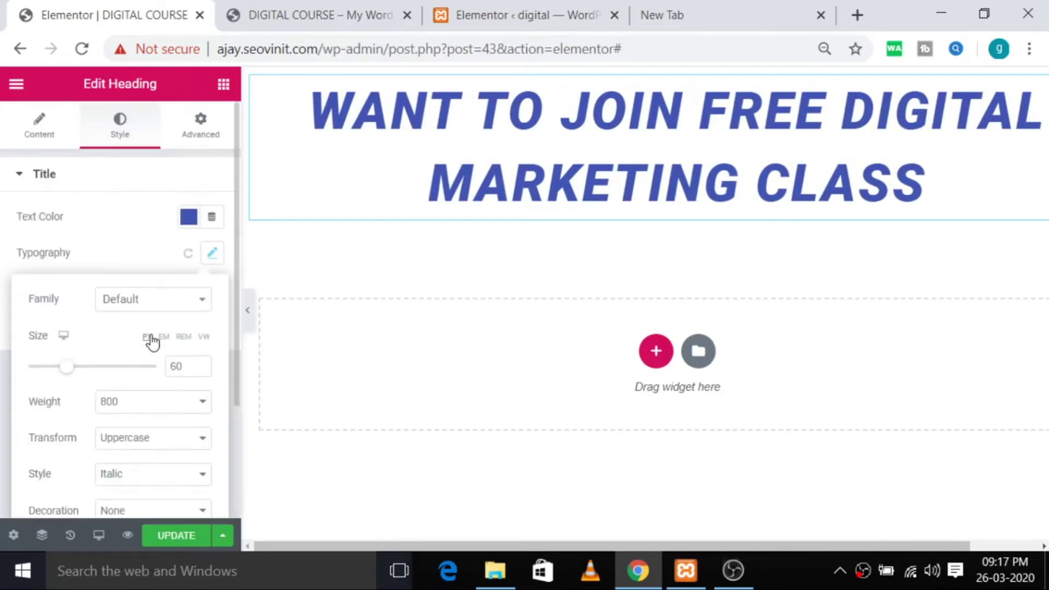
Set the heading's margin to 12 px on all four sides
{"action": "left_click", "coordinate": [206, 137]}
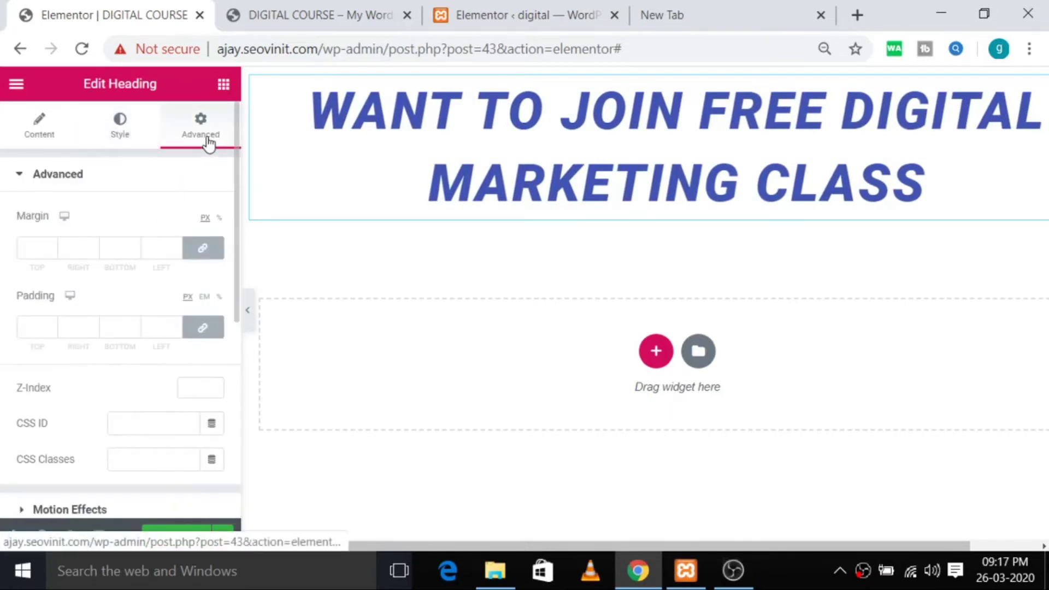
{"action": "left_click", "coordinate": [39, 250]}
{"action": "type", "text": "1"}
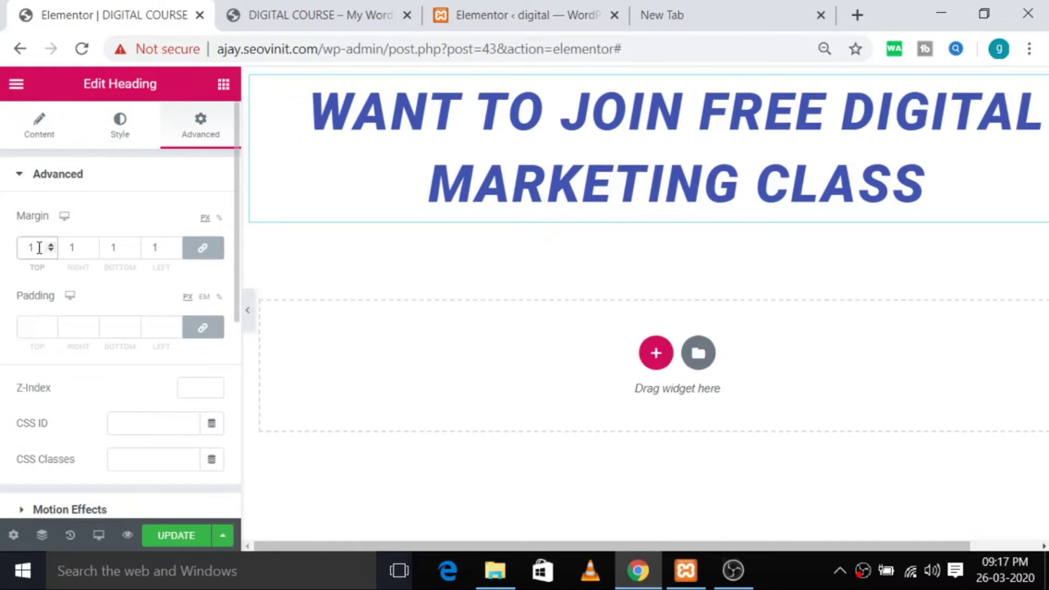
{"action": "type", "text": "2"}
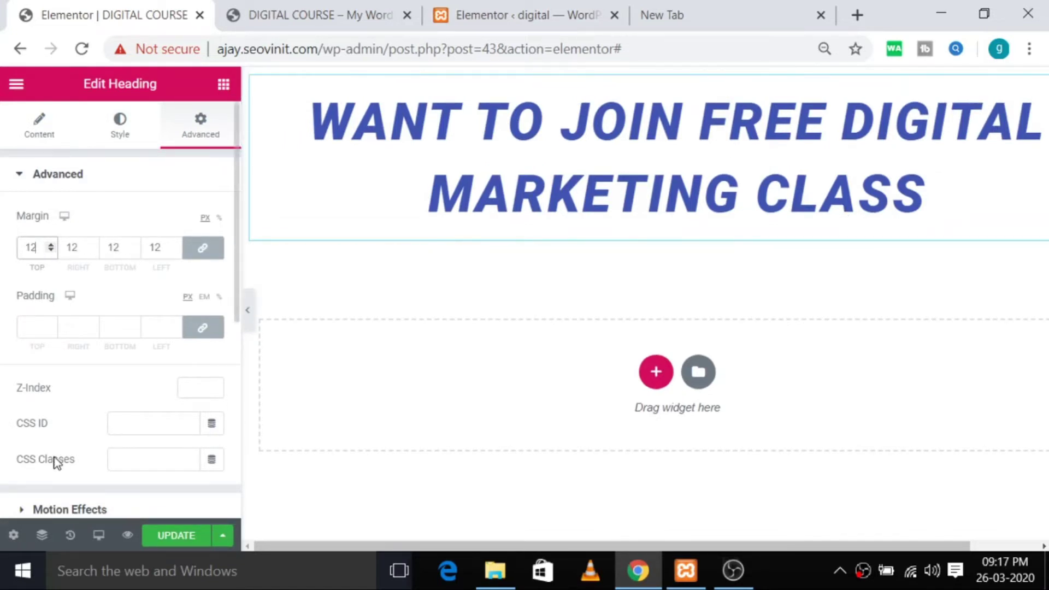
Set the heading's padding to 25 px on all four sides, after trying 12 px
{"action": "left_click", "coordinate": [45, 326]}
{"action": "type", "text": "12"}
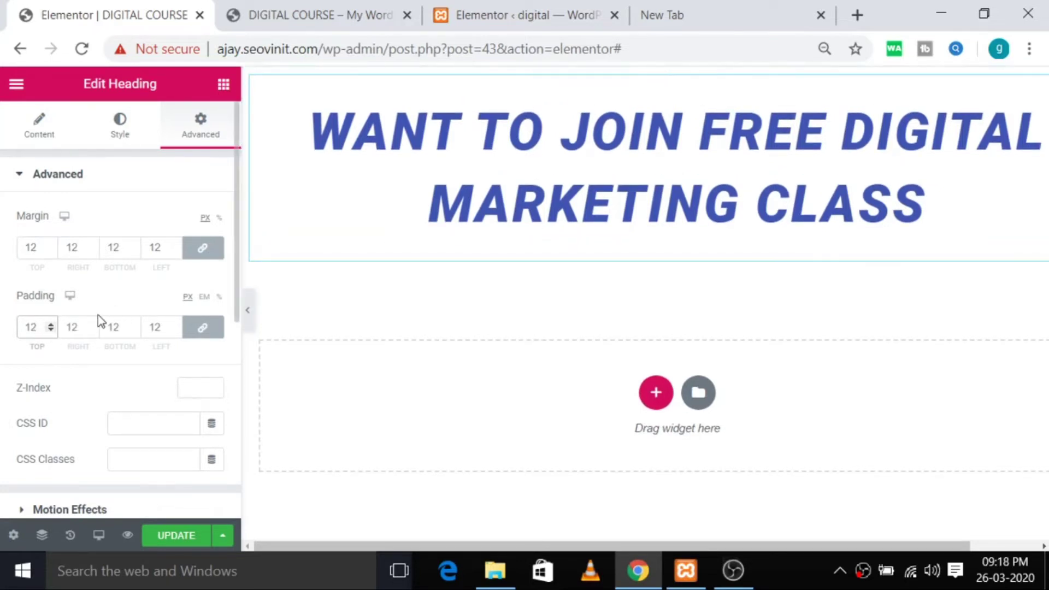
{"action": "key", "text": "BackSpace"}
{"action": "key", "text": "BackSpace"}
{"action": "type", "text": "25"}
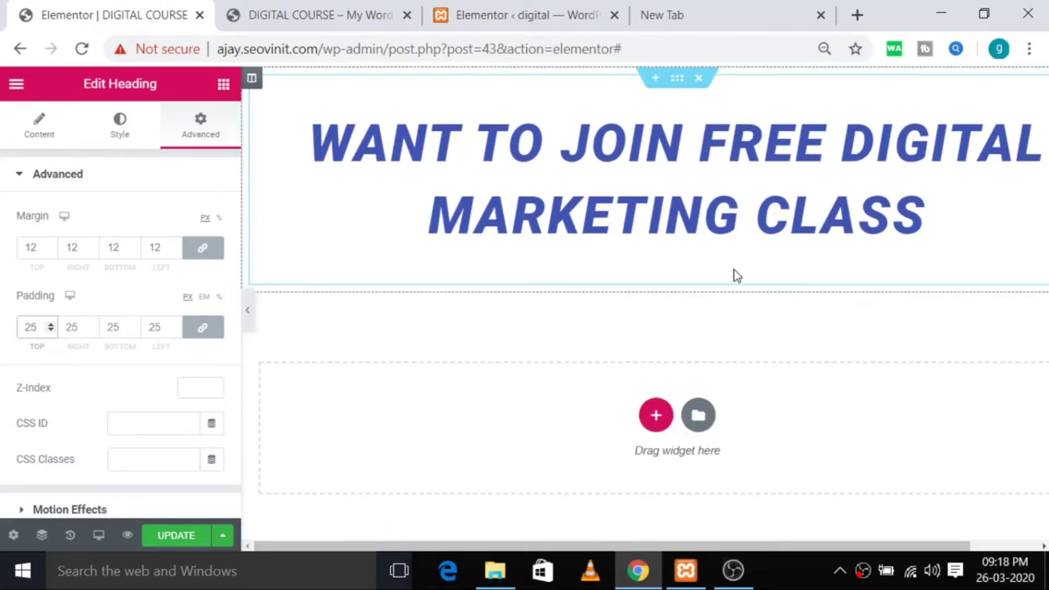
{"action": "left_click", "coordinate": [113, 431]}
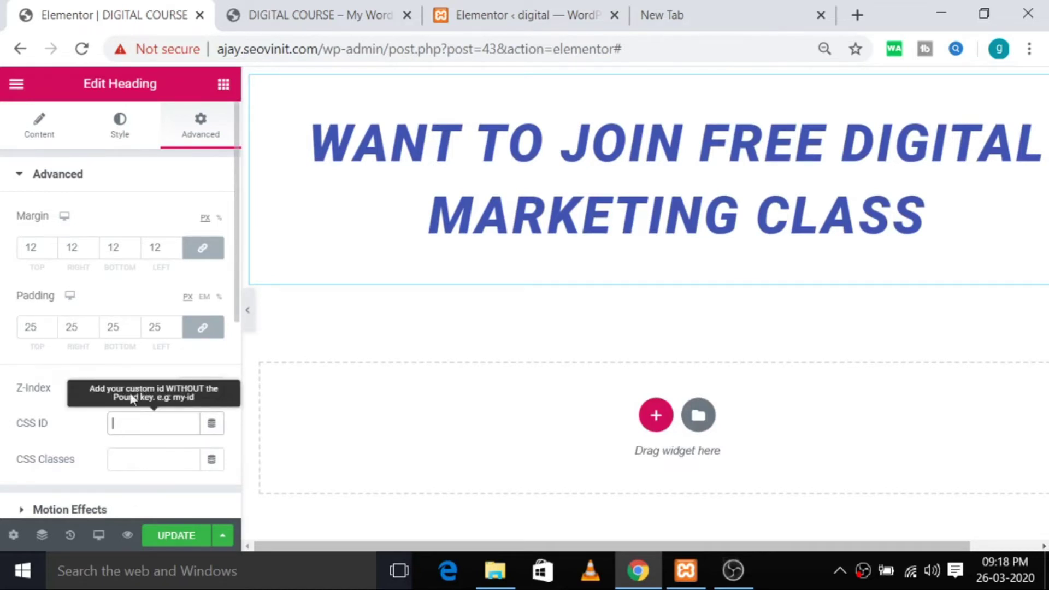
Give the heading's normal state a gradient background with first color location 18 and second color #7A1A32
{"action": "scroll", "coordinate": [133, 492], "scroll_direction": "down", "scroll_amount": 2}
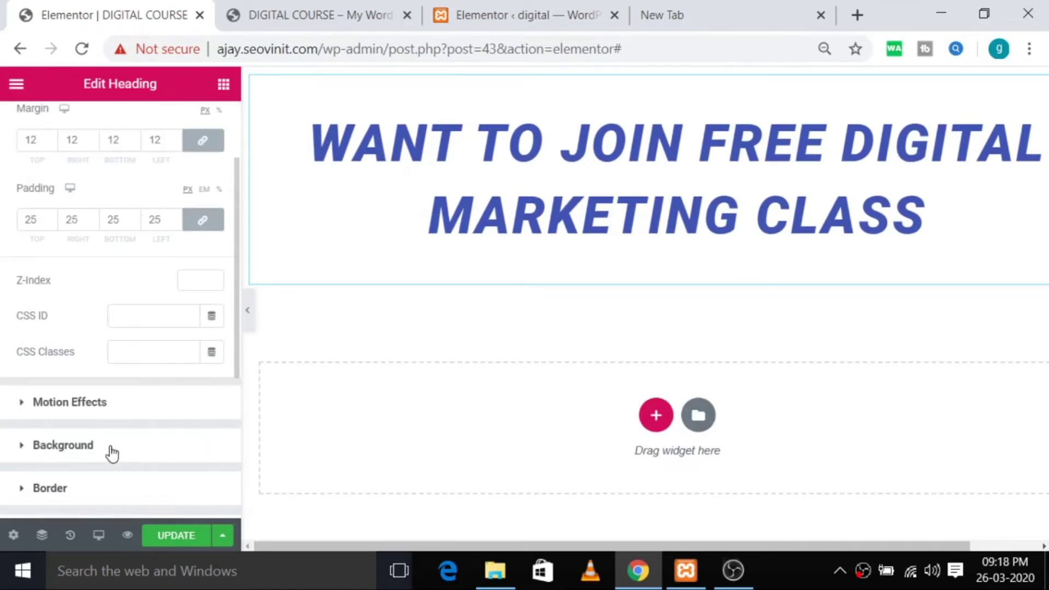
{"action": "left_click", "coordinate": [82, 454]}
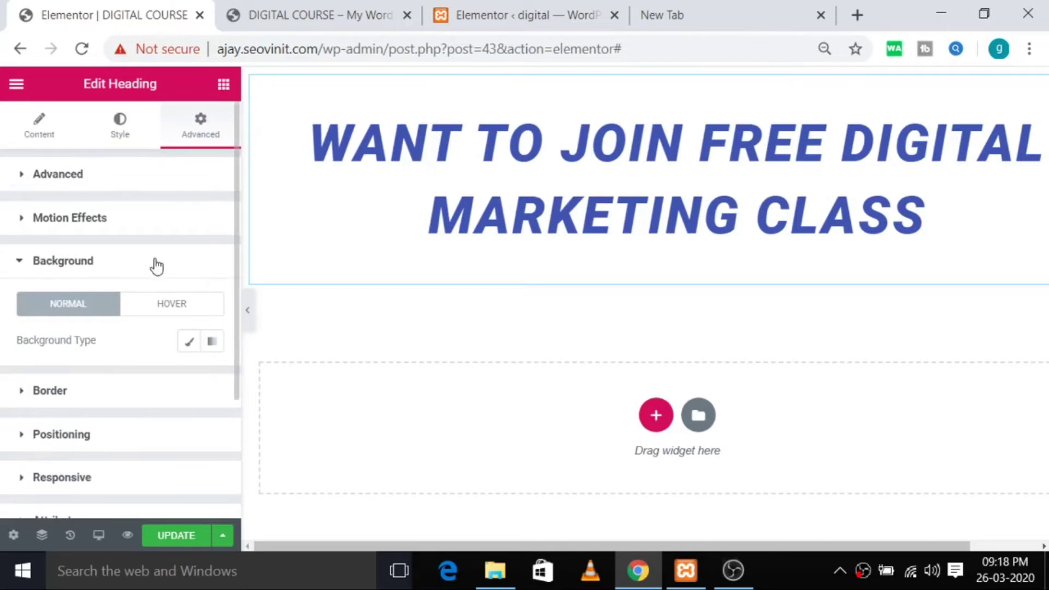
{"action": "left_click", "coordinate": [189, 343]}
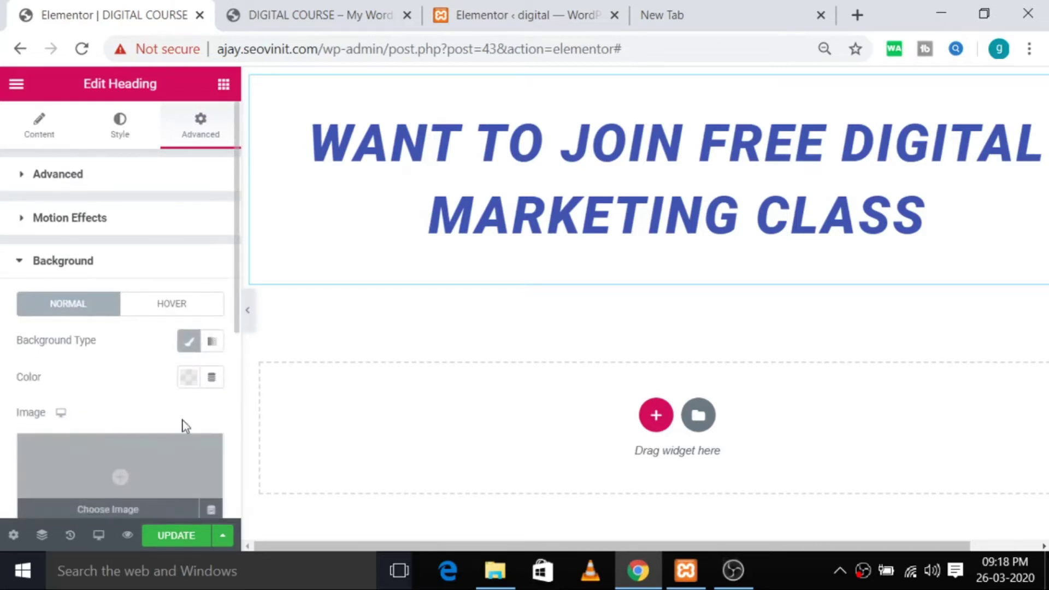
{"action": "left_click", "coordinate": [210, 349]}
{"action": "scroll", "coordinate": [168, 471], "scroll_direction": "down", "scroll_amount": 2}
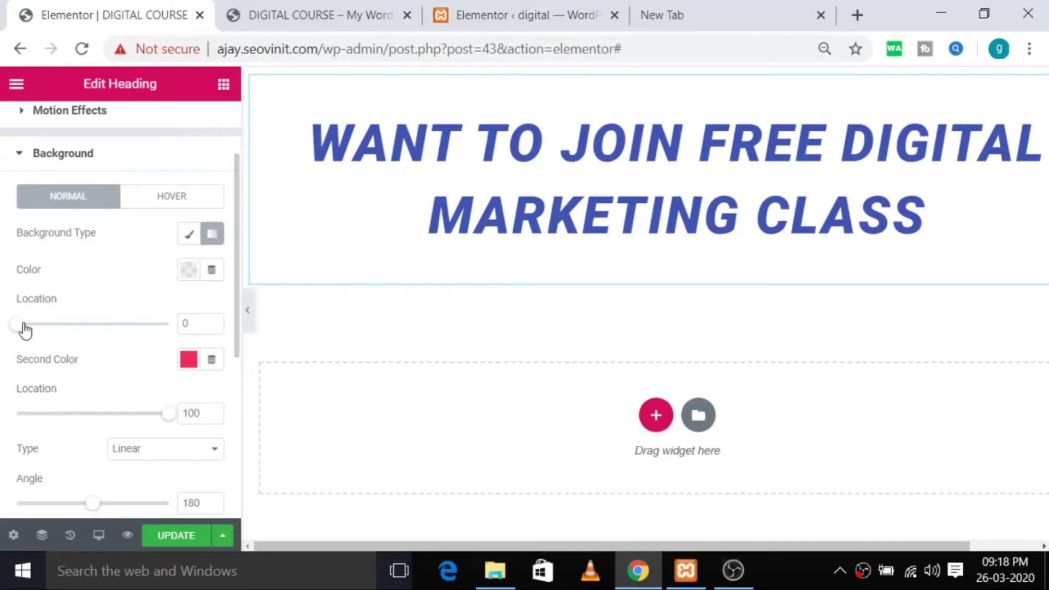
{"action": "left_click_drag", "start_coordinate": [24, 330], "coordinate": [52, 328]}
{"action": "left_click", "coordinate": [188, 359]}
{"action": "left_click", "coordinate": [386, 216]}
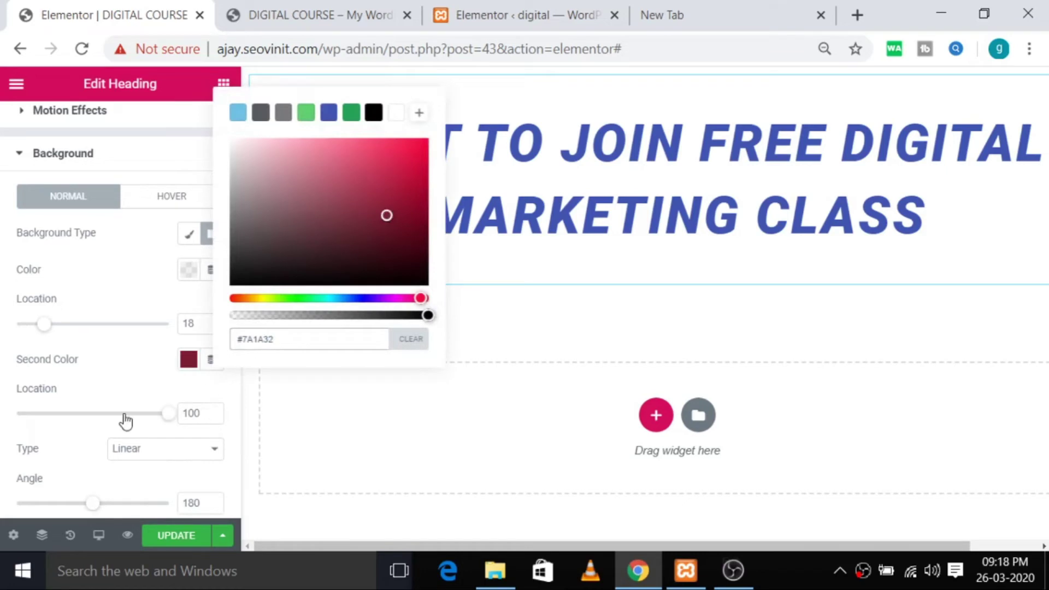
{"action": "left_click", "coordinate": [101, 381]}
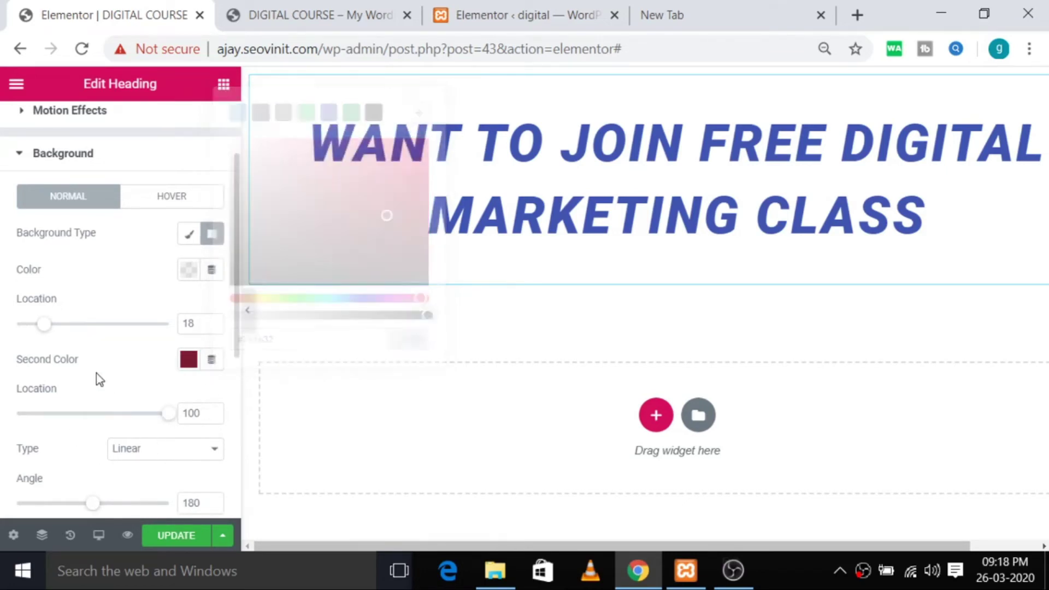
Give the heading's hover state a Classic background in the preset green #61CE70
{"action": "scroll", "coordinate": [164, 380], "scroll_direction": "up", "scroll_amount": 2}
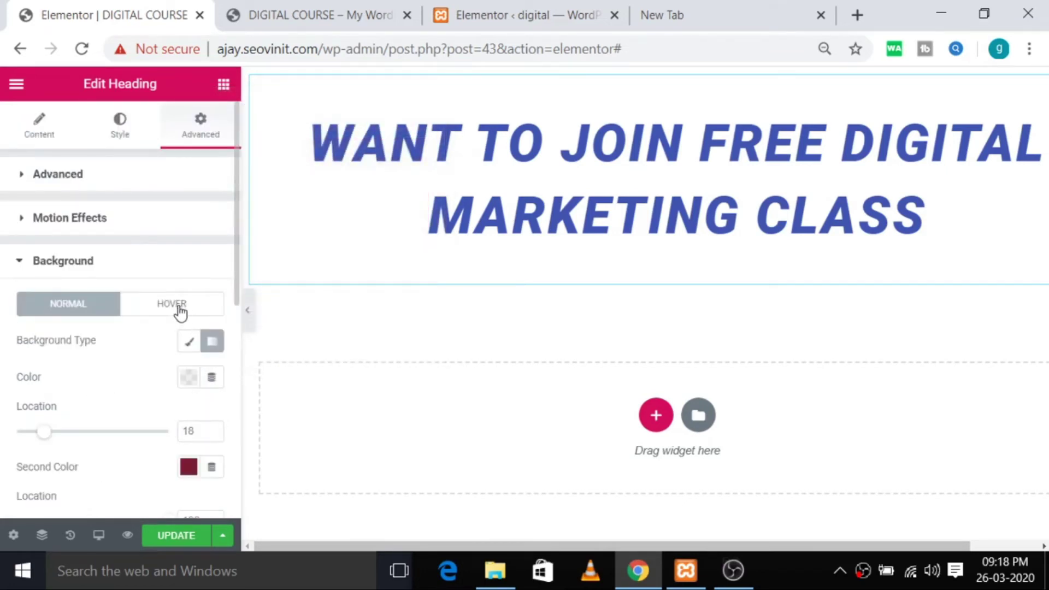
{"action": "left_click", "coordinate": [212, 305]}
{"action": "scroll", "coordinate": [65, 426], "scroll_direction": "down", "scroll_amount": 2}
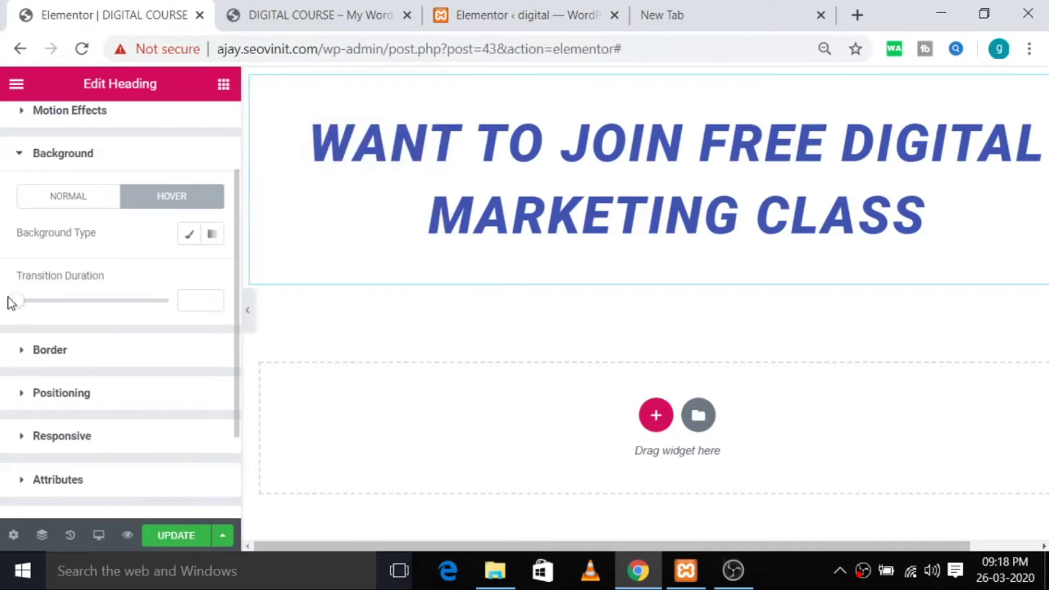
{"action": "scroll", "coordinate": [180, 298], "scroll_direction": "up", "scroll_amount": 2}
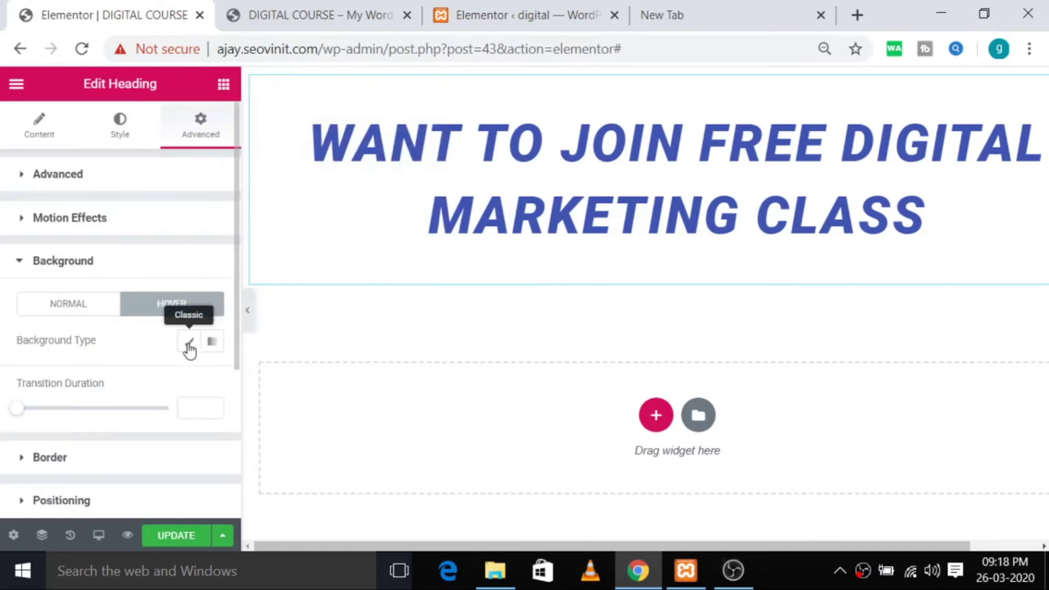
{"action": "left_click", "coordinate": [213, 343]}
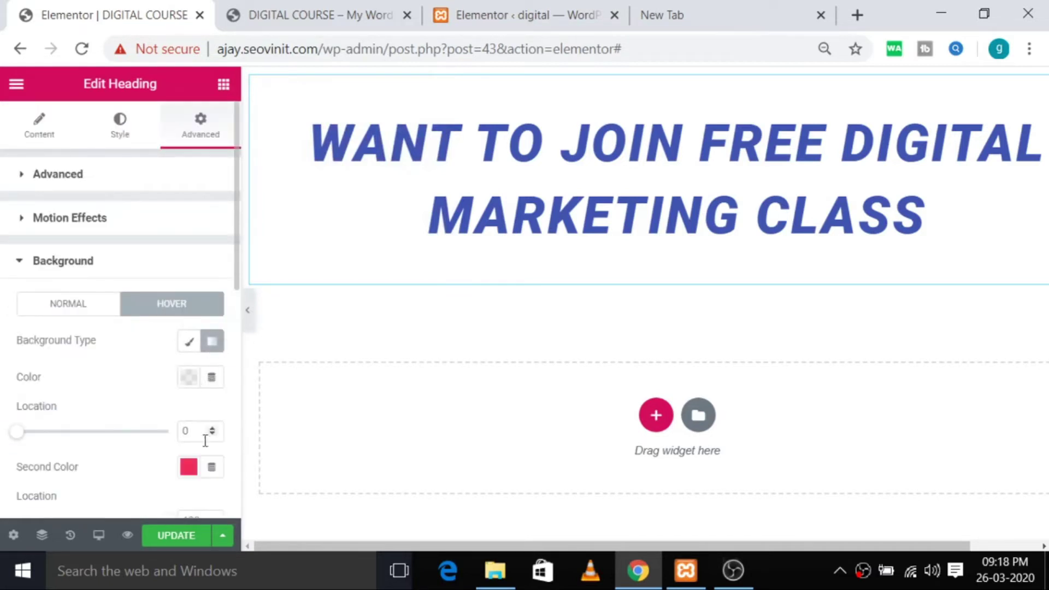
{"action": "left_click", "coordinate": [190, 343]}
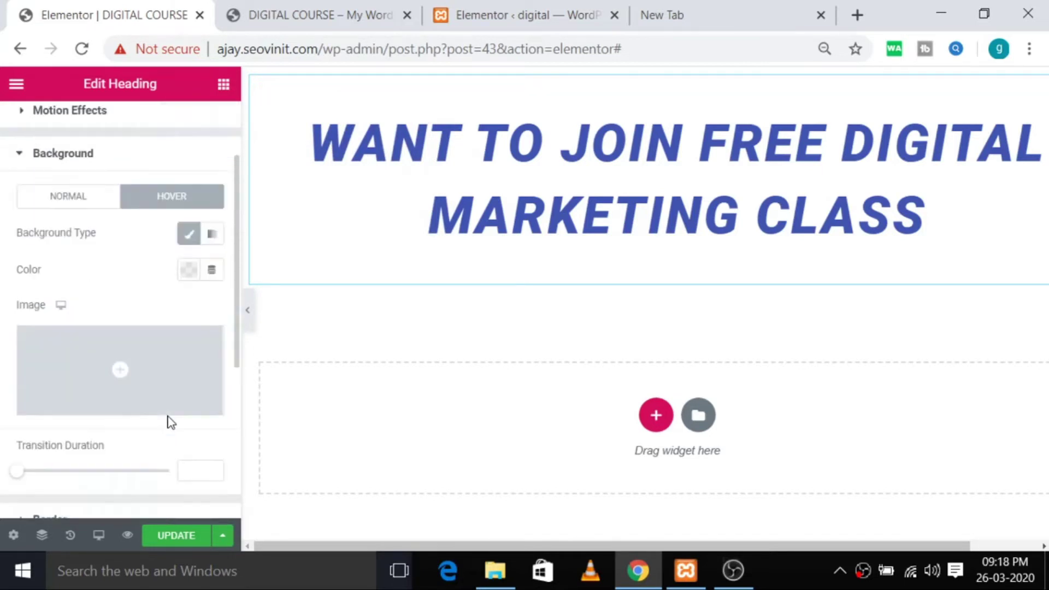
{"action": "scroll", "coordinate": [137, 361], "scroll_direction": "down", "scroll_amount": 2}
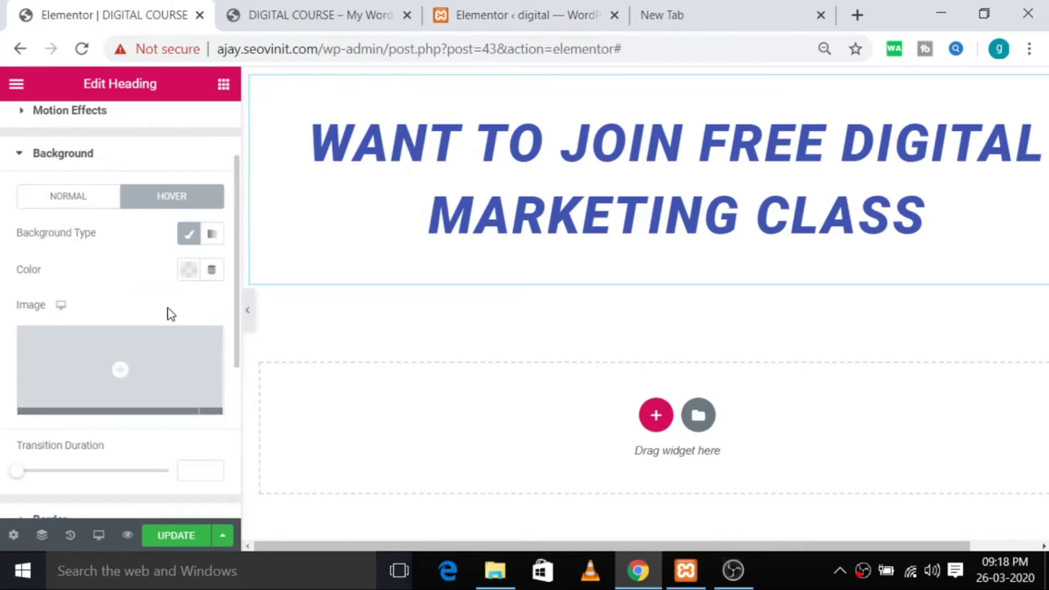
{"action": "scroll", "coordinate": [186, 273], "scroll_direction": "up", "scroll_amount": 2}
{"action": "scroll", "coordinate": [106, 364], "scroll_direction": "down", "scroll_amount": 2}
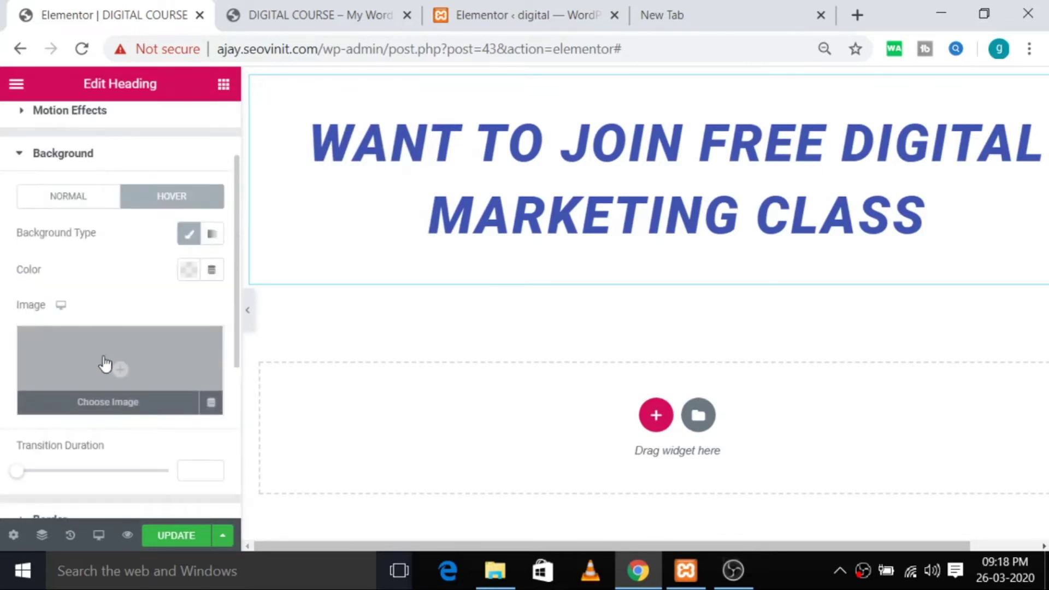
{"action": "left_click", "coordinate": [185, 273]}
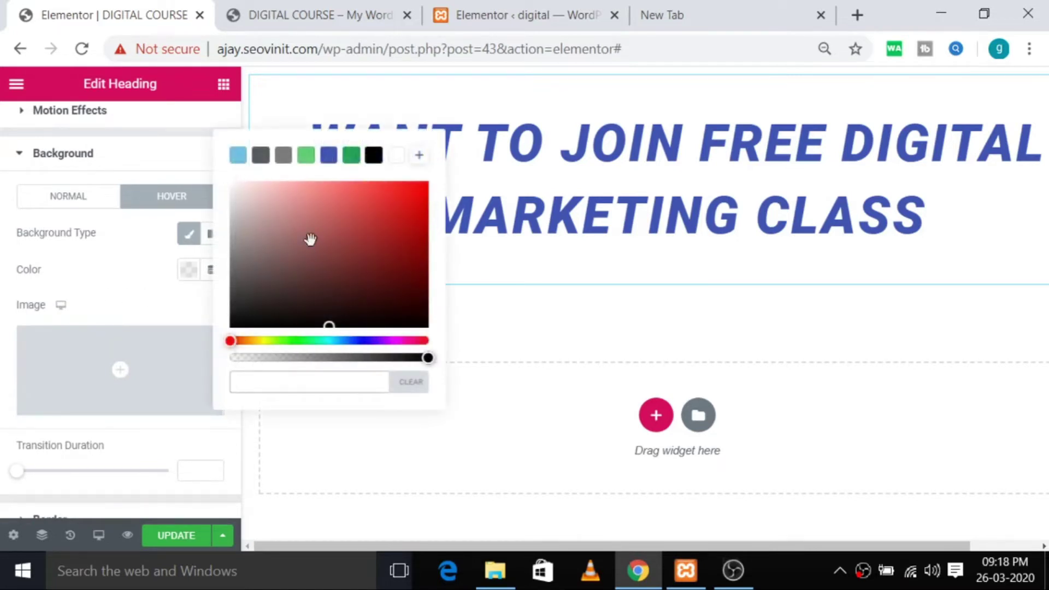
{"action": "left_click", "coordinate": [306, 157]}
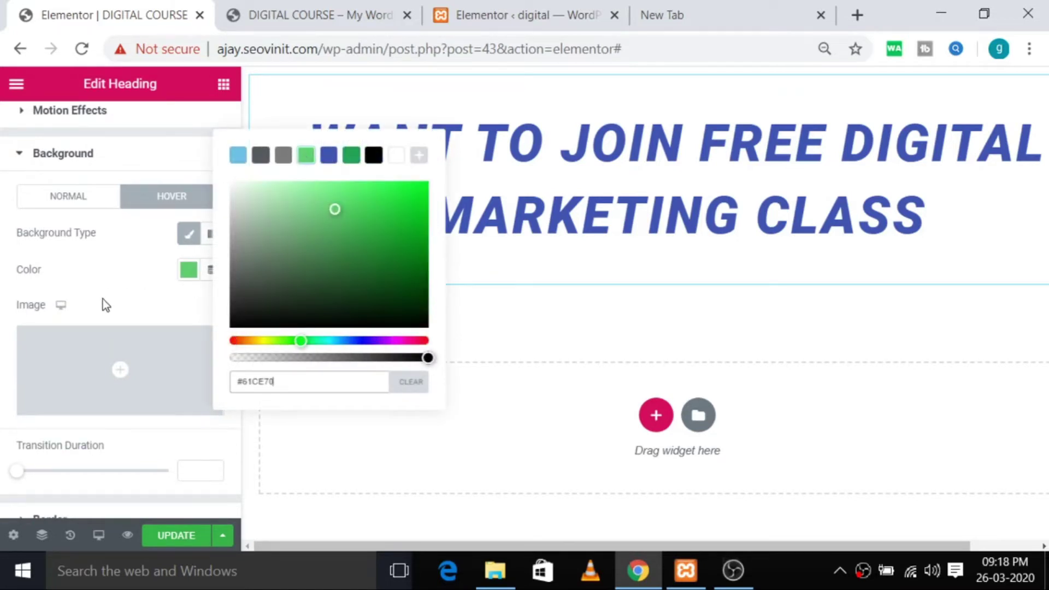
Set the first color of the heading's normal gradient background to preset white #FFFFFF, after trying dark red #851D1D
{"action": "left_click", "coordinate": [145, 305]}
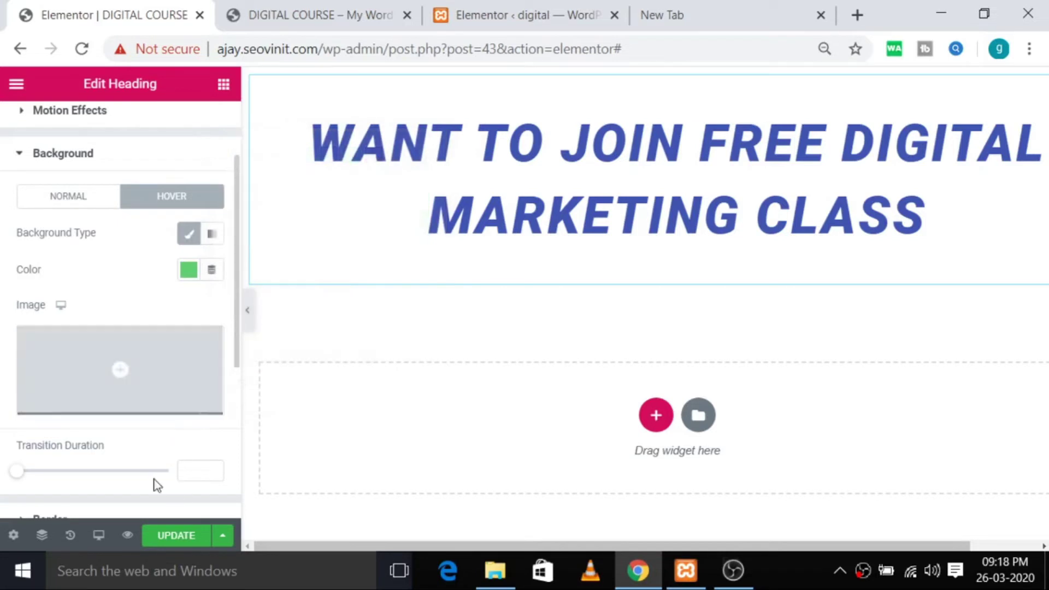
{"action": "scroll", "coordinate": [104, 361], "scroll_direction": "up", "scroll_amount": 2}
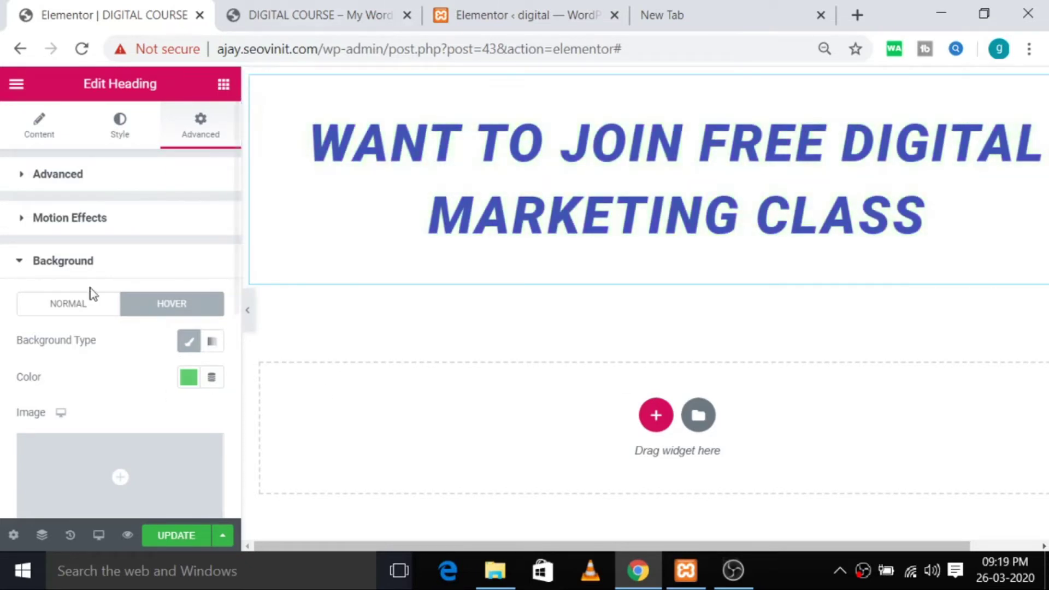
{"action": "left_click", "coordinate": [58, 174]}
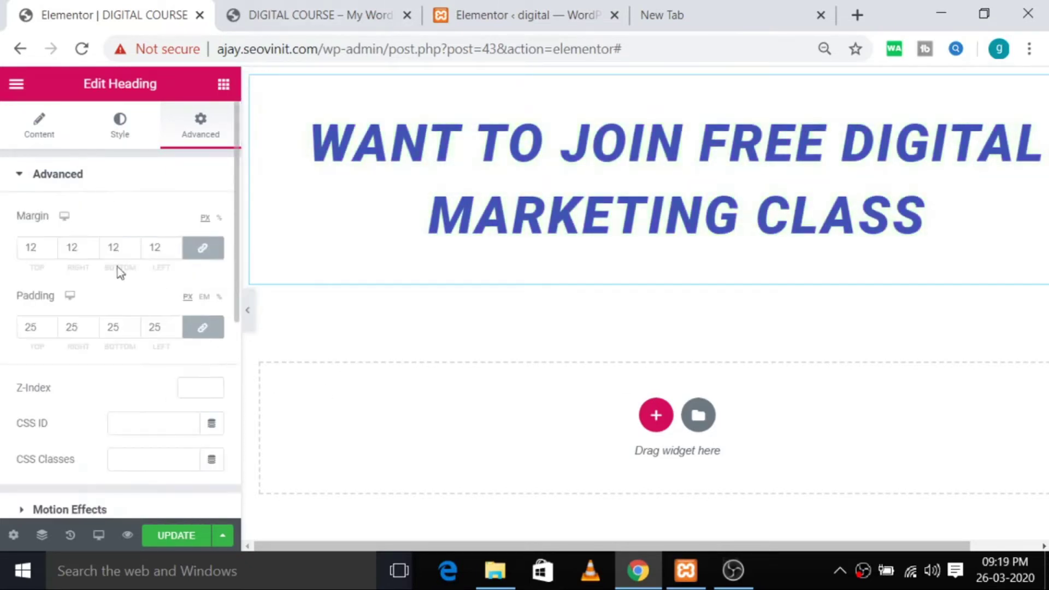
{"action": "scroll", "coordinate": [137, 424], "scroll_direction": "down", "scroll_amount": 2}
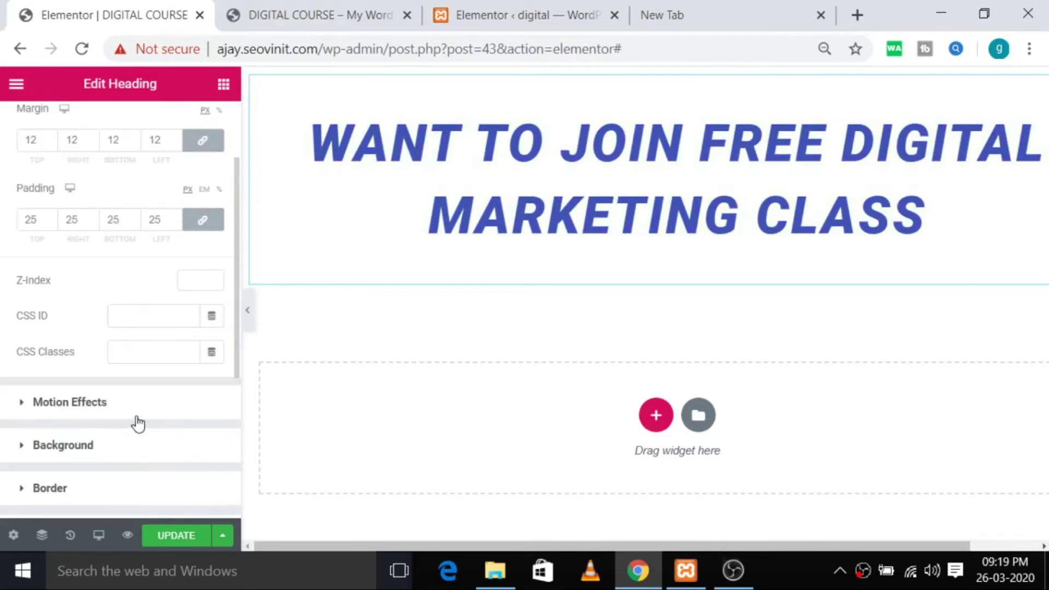
{"action": "left_click", "coordinate": [75, 445]}
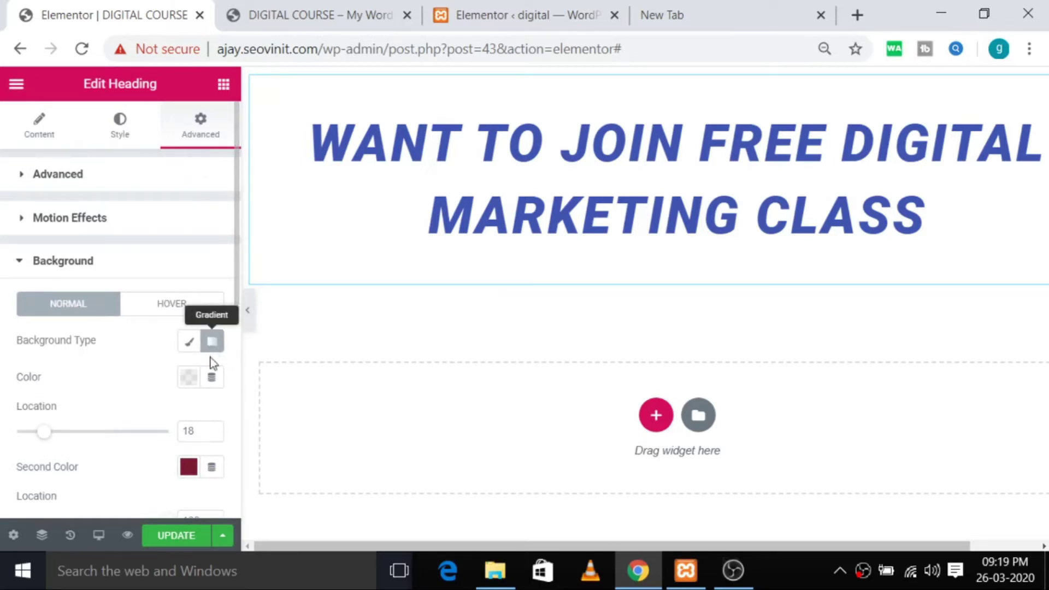
{"action": "left_click", "coordinate": [191, 381]}
{"action": "left_click", "coordinate": [253, 203]}
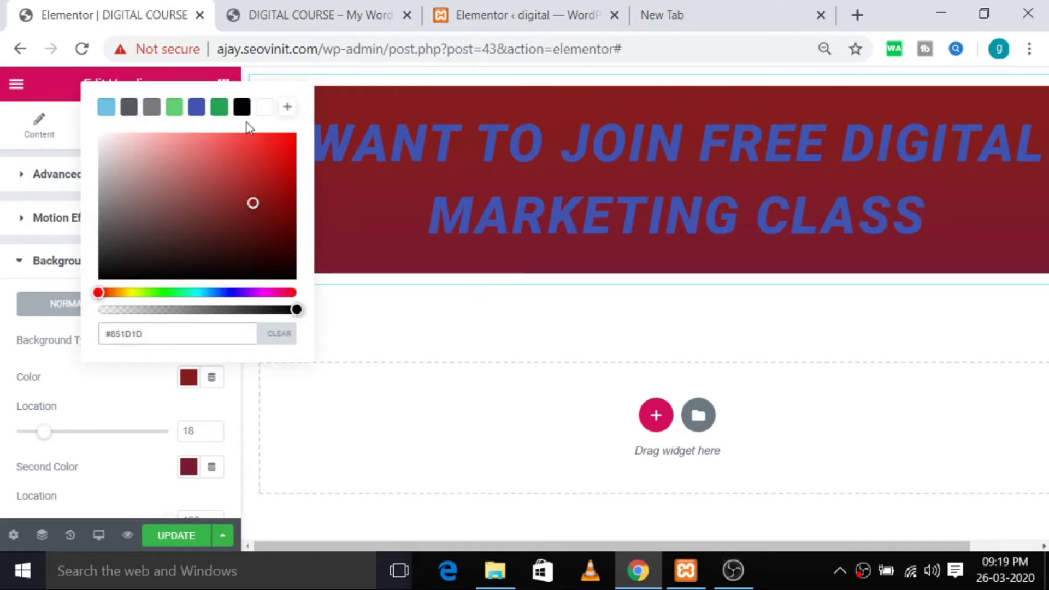
{"action": "left_click", "coordinate": [265, 108]}
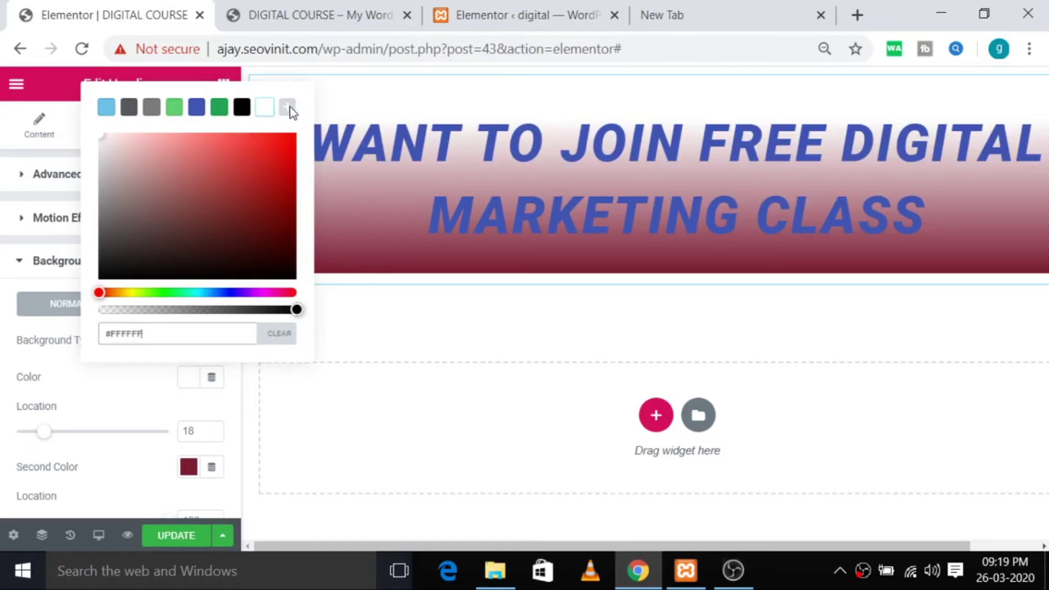
{"action": "left_click", "coordinate": [239, 376]}
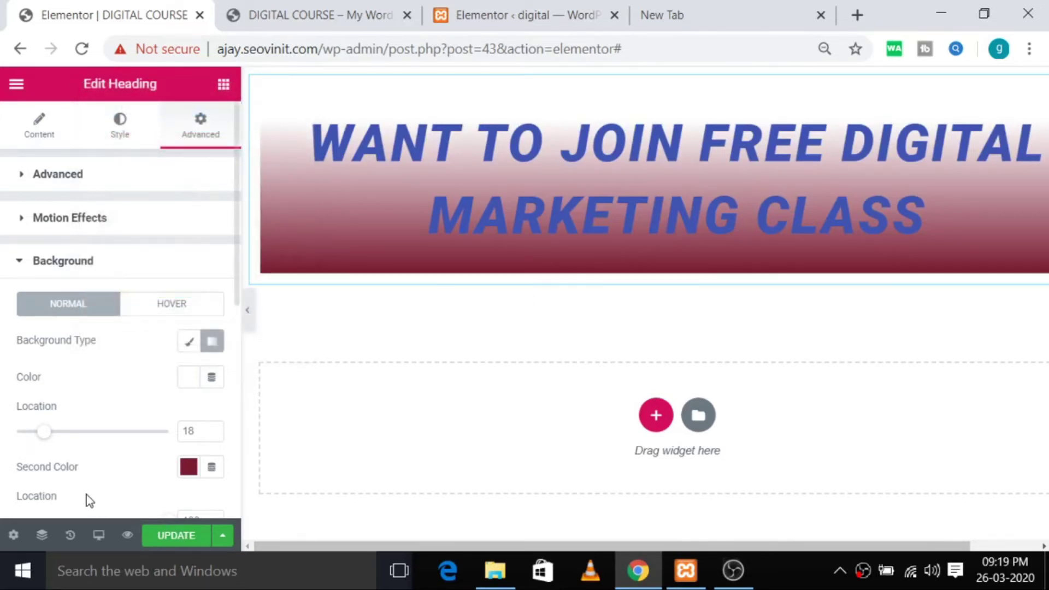
Change the heading's hover background color to #27922C and update the page
{"action": "left_click", "coordinate": [159, 309]}
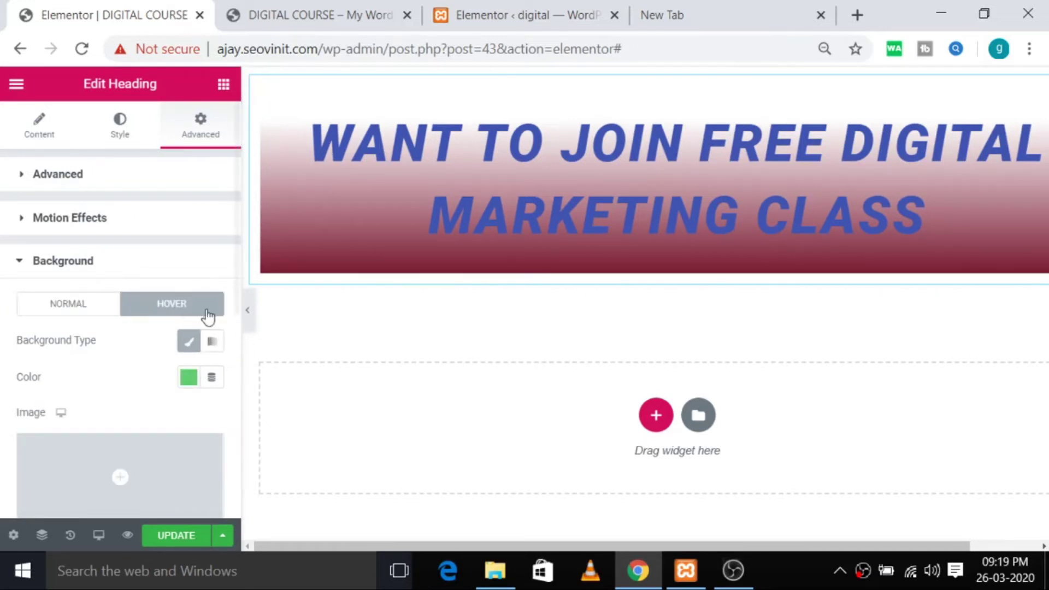
{"action": "left_click", "coordinate": [189, 383]}
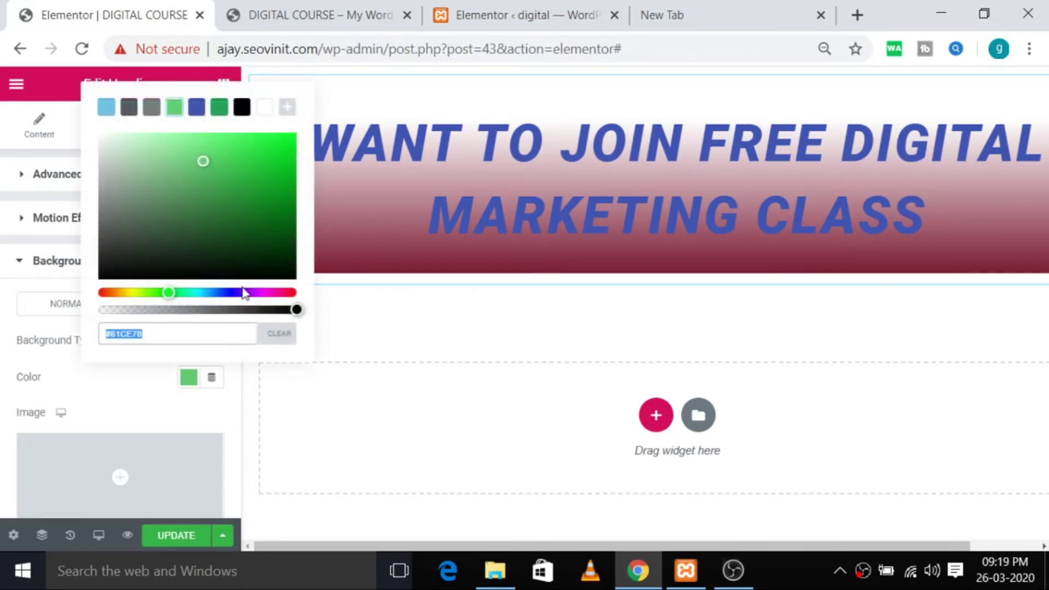
{"action": "mouse_move", "coordinate": [170, 293]}
{"action": "left_mouse_down"}
{"action": "mouse_move", "coordinate": [217, 295]}
{"action": "mouse_move", "coordinate": [166, 292]}
{"action": "left_mouse_up"}
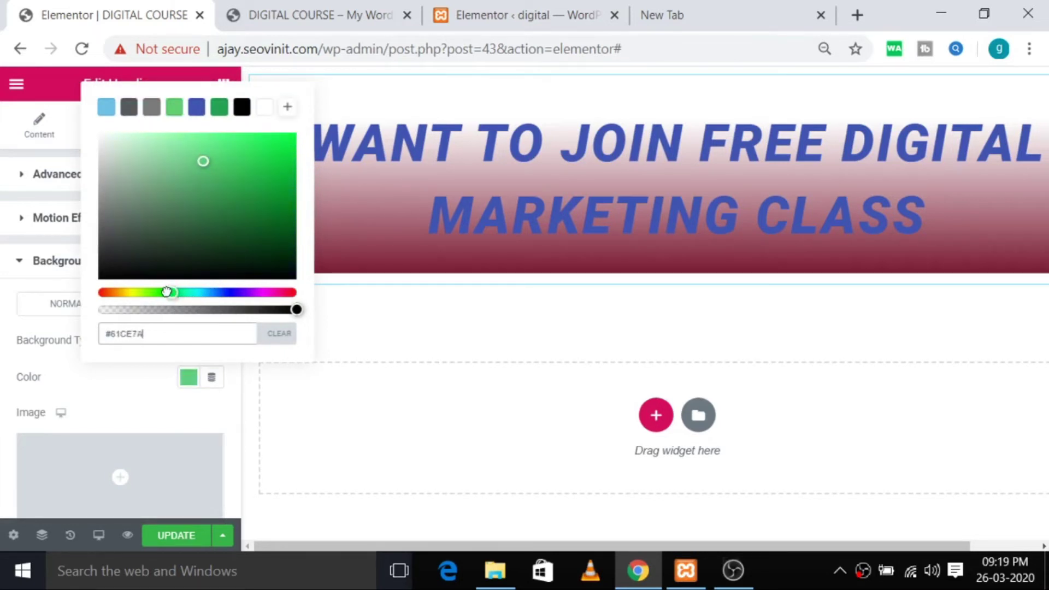
{"action": "left_click", "coordinate": [244, 195]}
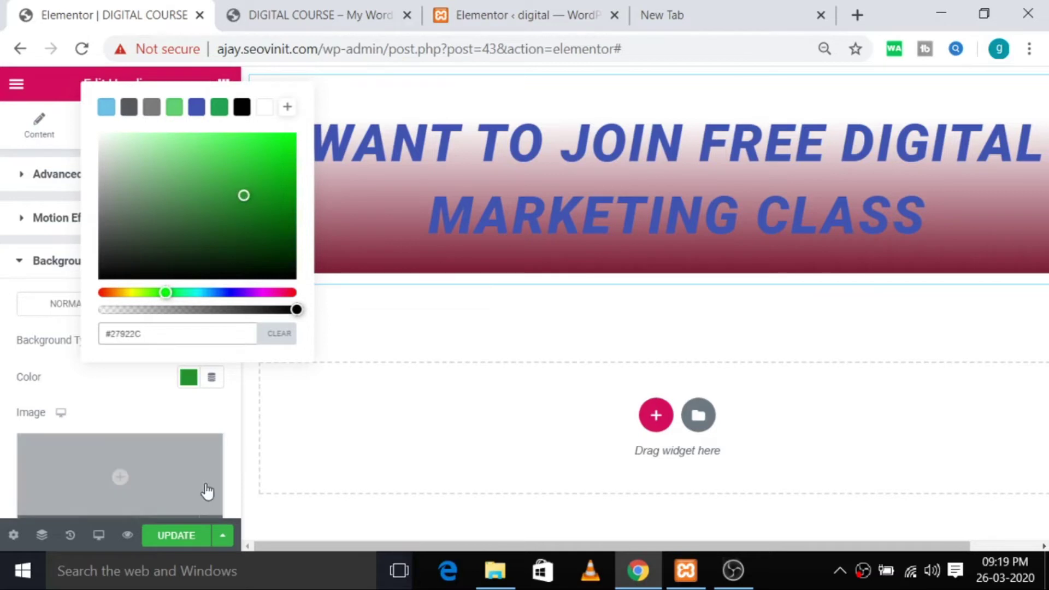
{"action": "left_click", "coordinate": [160, 399]}
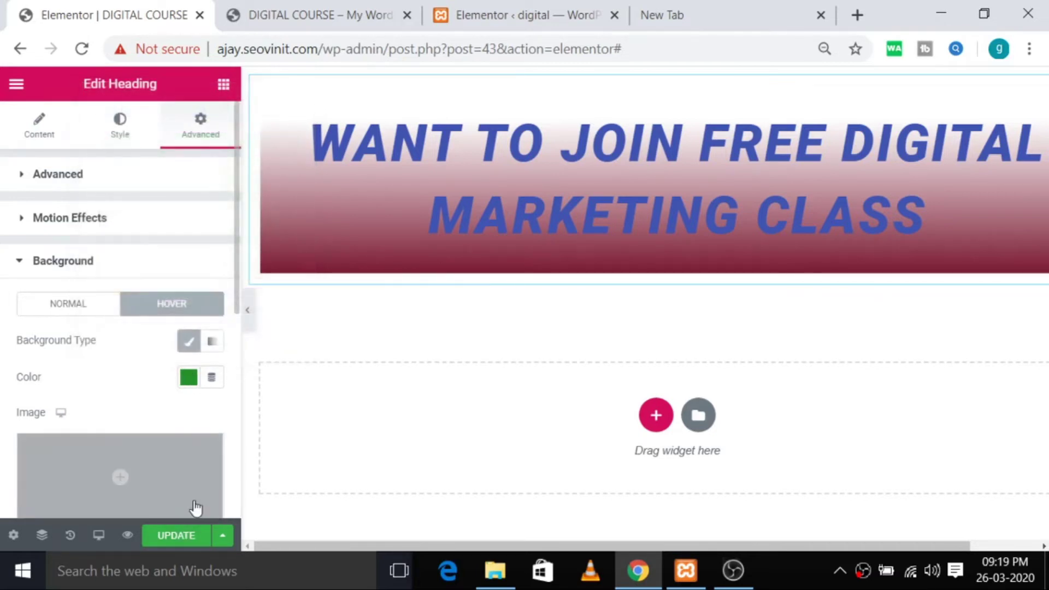
{"action": "left_click", "coordinate": [175, 535]}
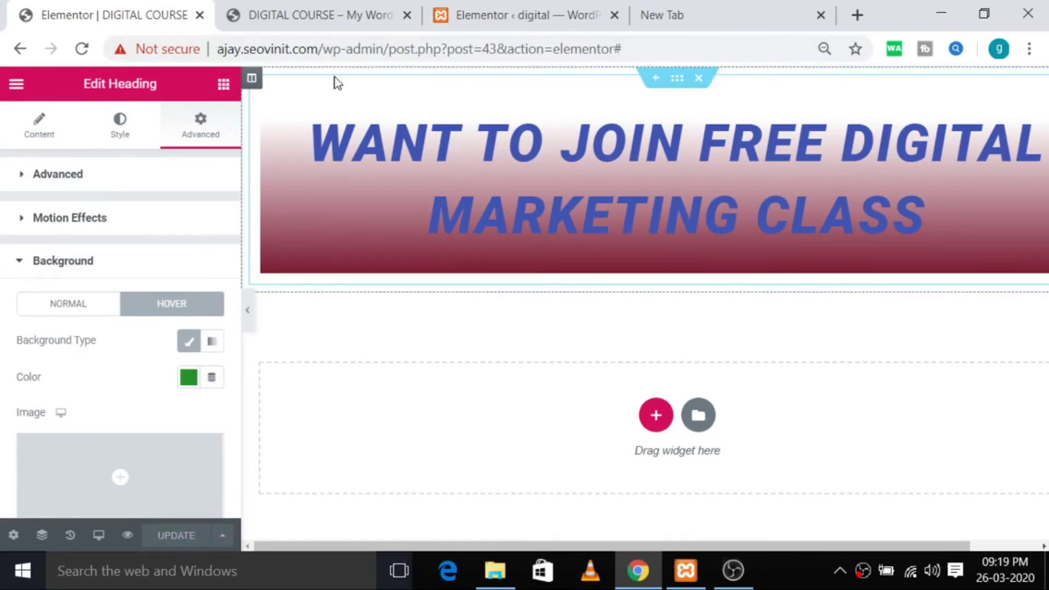
Reload the published DIGITAL COURSE page to check the heading's styling
{"action": "left_click", "coordinate": [315, 15]}
{"action": "left_click", "coordinate": [348, 57]}
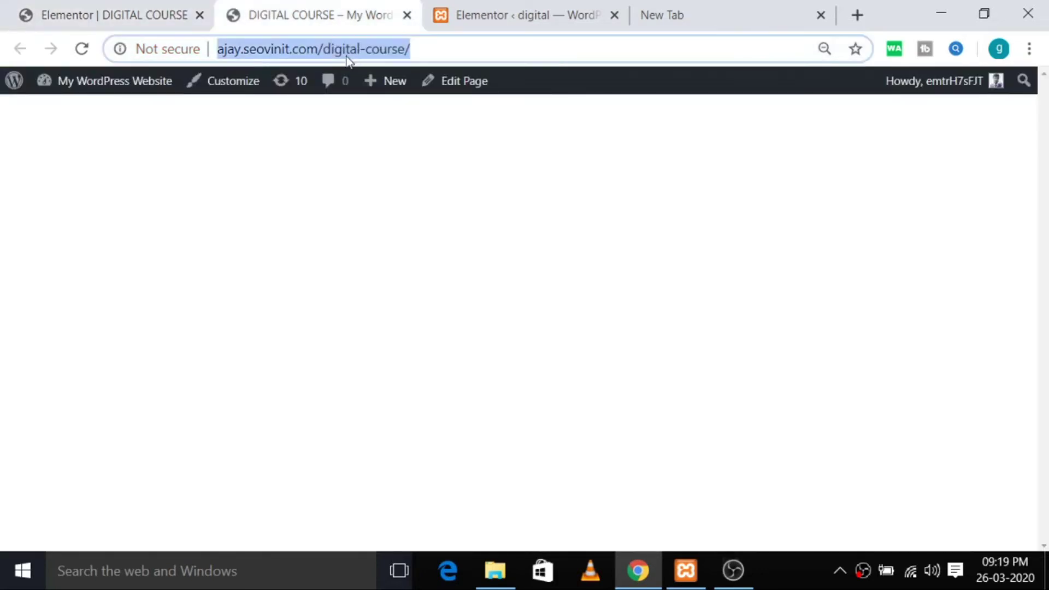
{"action": "key", "text": "Return"}
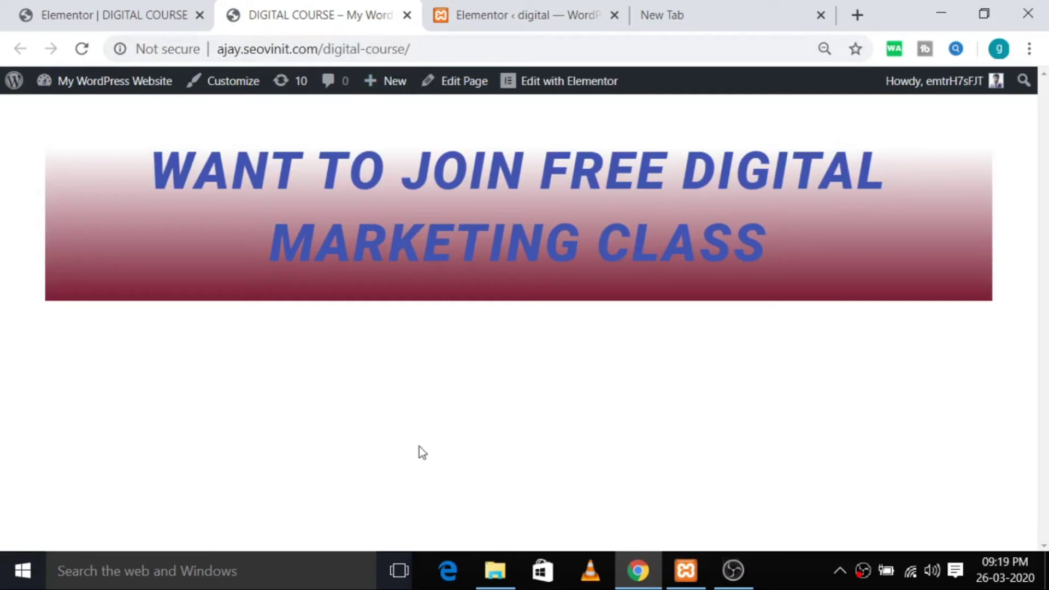
View the digital-course page in an incognito window using its copied address, and return to the regular browser window
{"action": "left_click", "coordinate": [407, 55]}
{"action": "key", "text": "ctrl+c"}
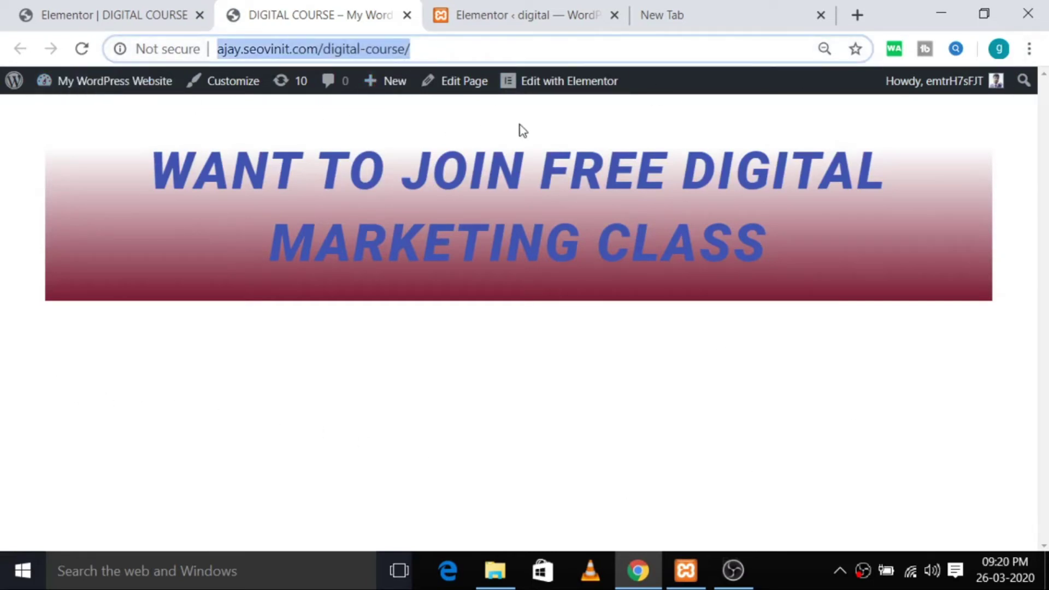
{"action": "left_click", "coordinate": [1030, 49]}
{"action": "left_click", "coordinate": [920, 120]}
{"action": "key", "text": "ctrl+v"}
{"action": "key", "text": "Return"}
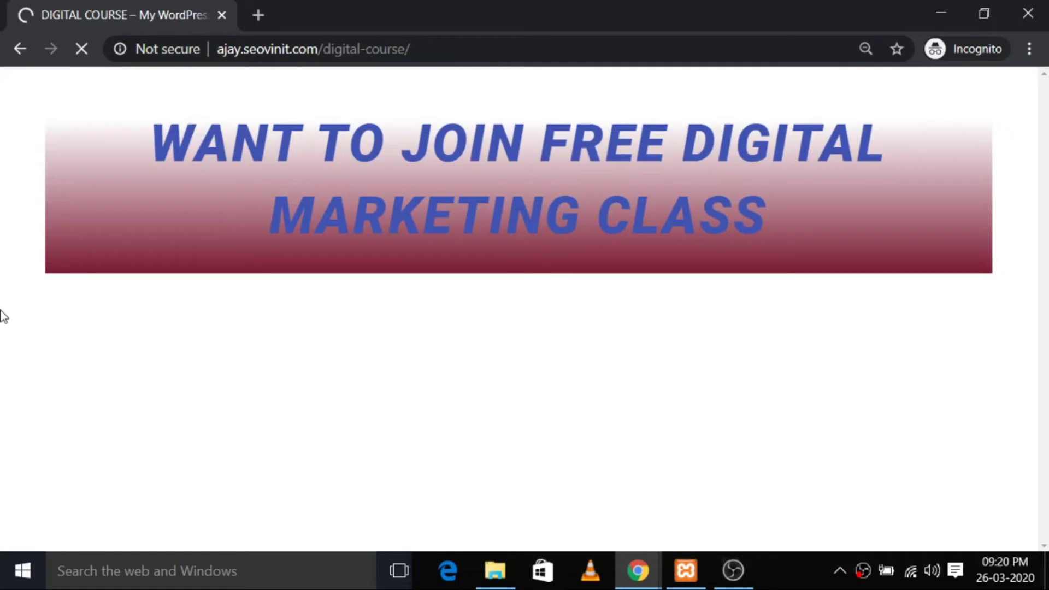
{"action": "mouse_move", "coordinate": [638, 571]}
{"action": "left_click", "coordinate": [566, 533]}
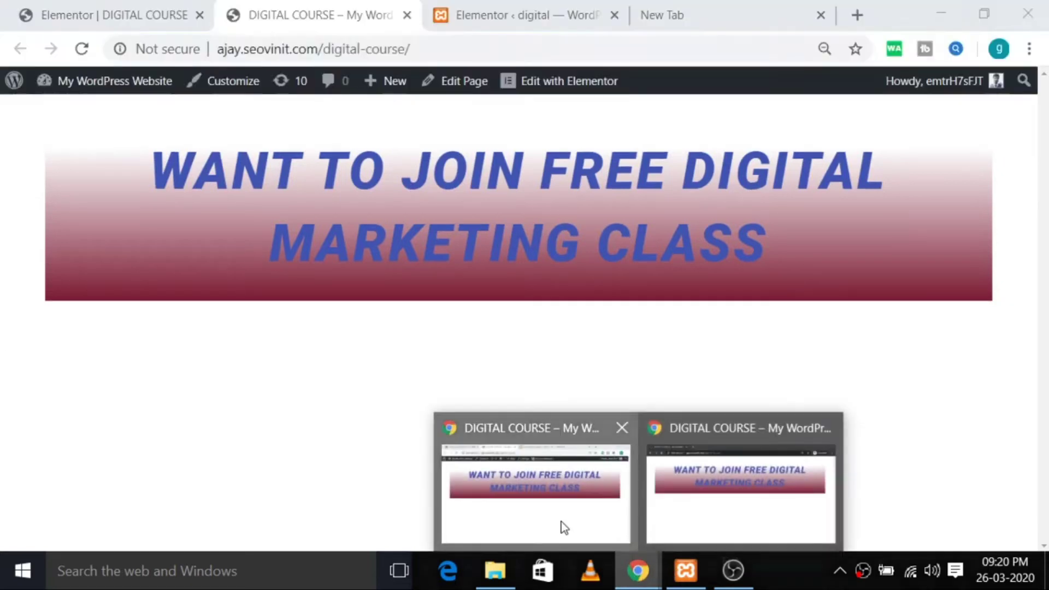
{"action": "left_click", "coordinate": [110, 4]}
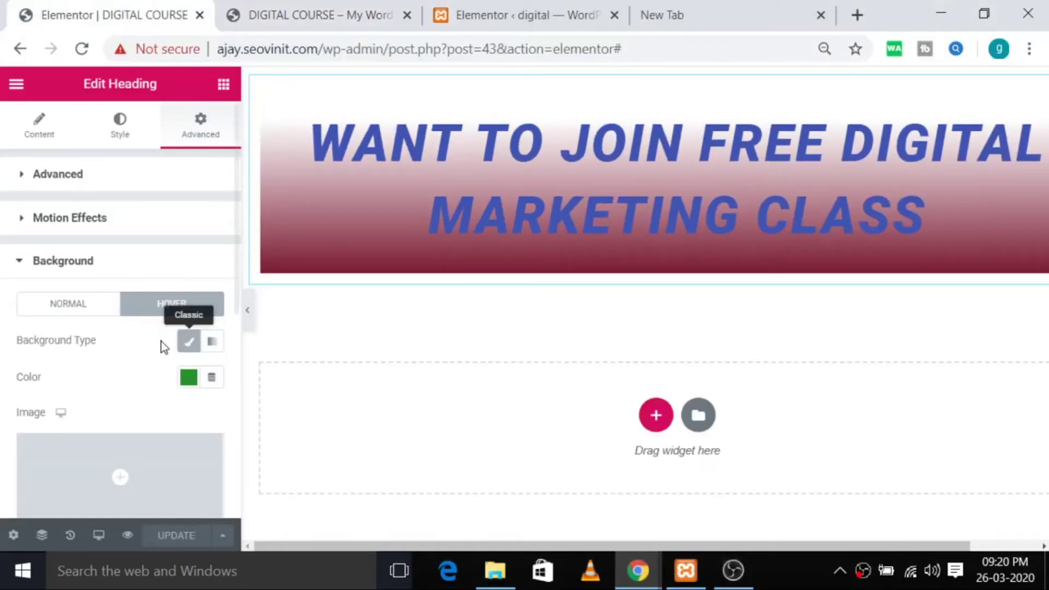
{"action": "left_click", "coordinate": [39, 127]}
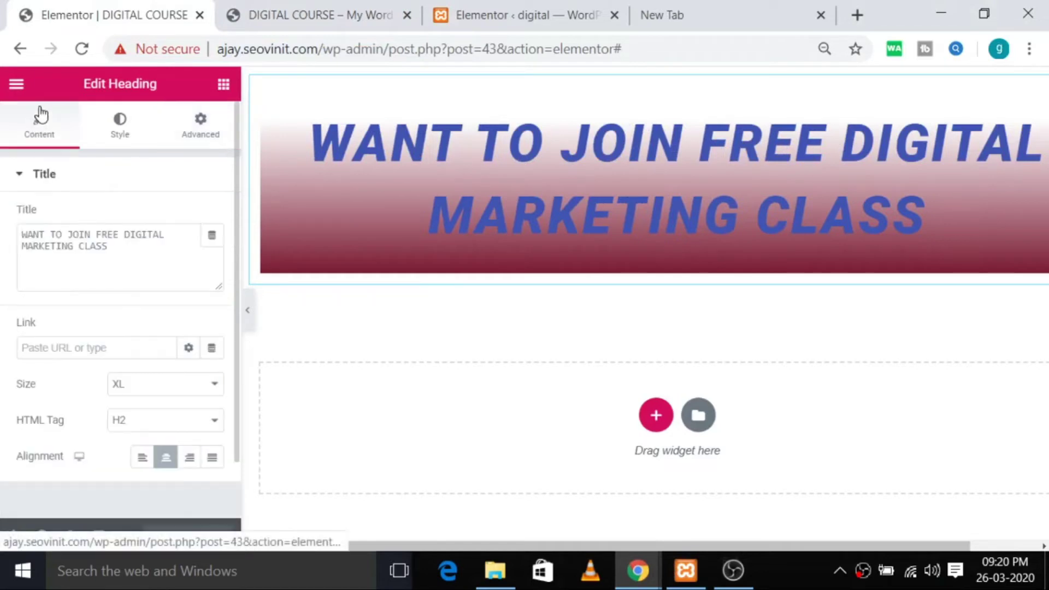
{"action": "left_click", "coordinate": [16, 86]}
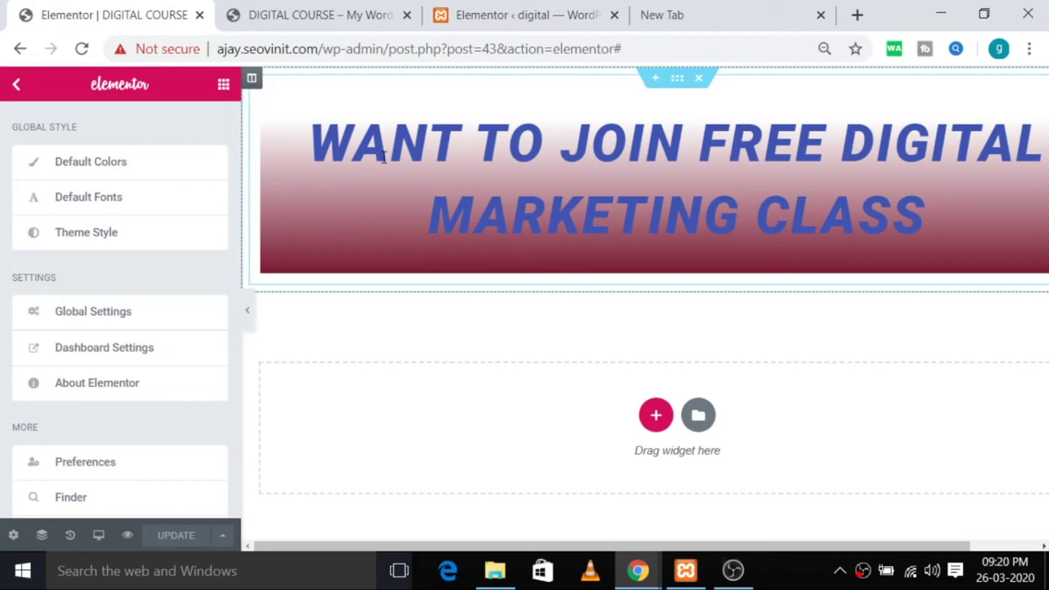
{"action": "left_click", "coordinate": [15, 535]}
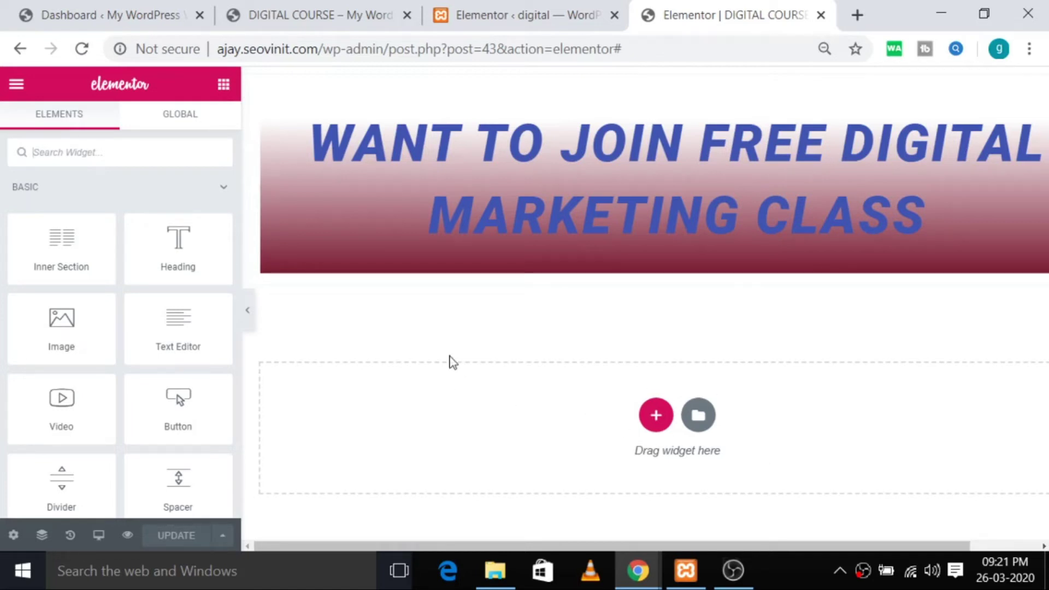
From the WordPress dashboard, create a new blank WPForms form named COURSE REGISTER
{"action": "left_click", "coordinate": [82, 6]}
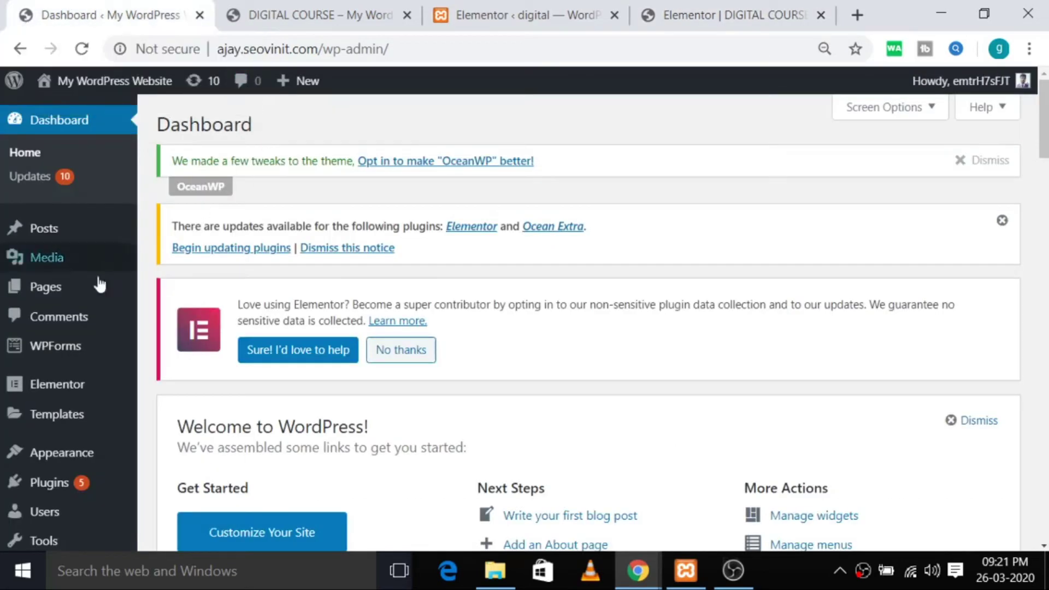
{"action": "mouse_move", "coordinate": [38, 348]}
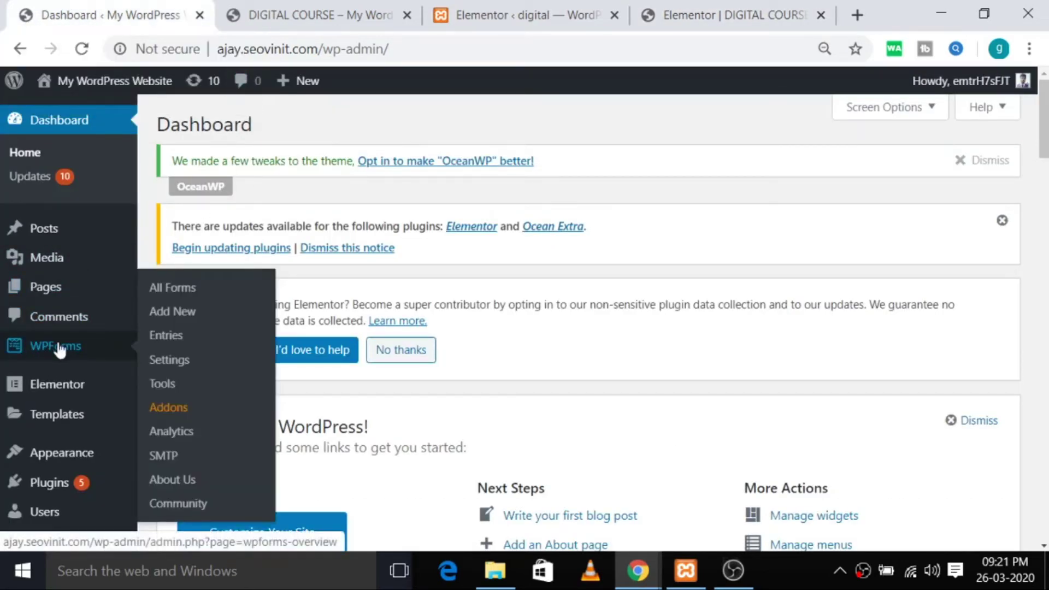
{"action": "left_click", "coordinate": [180, 322]}
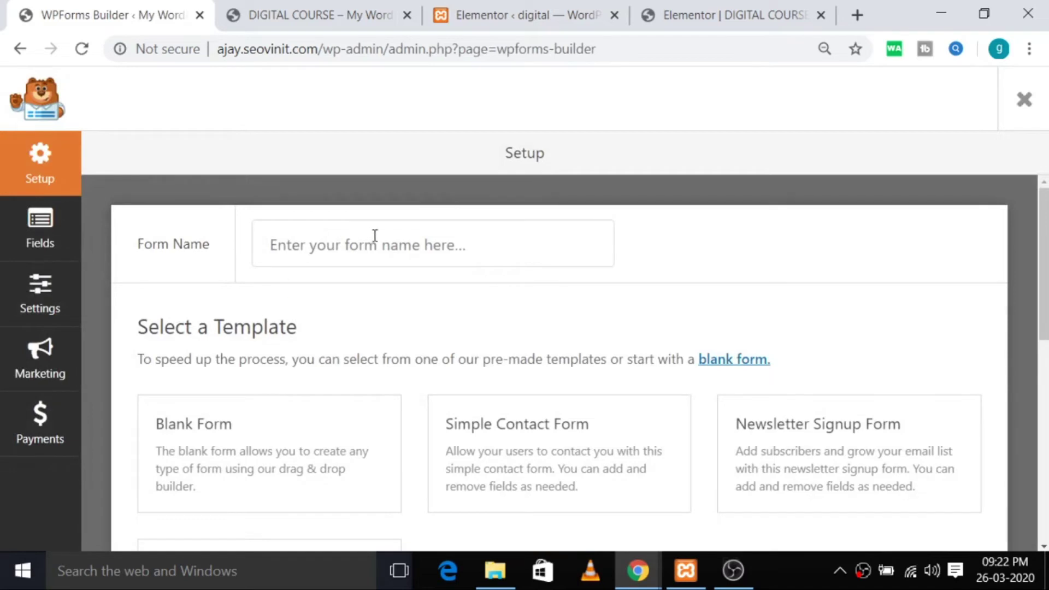
{"action": "left_click", "coordinate": [387, 251]}
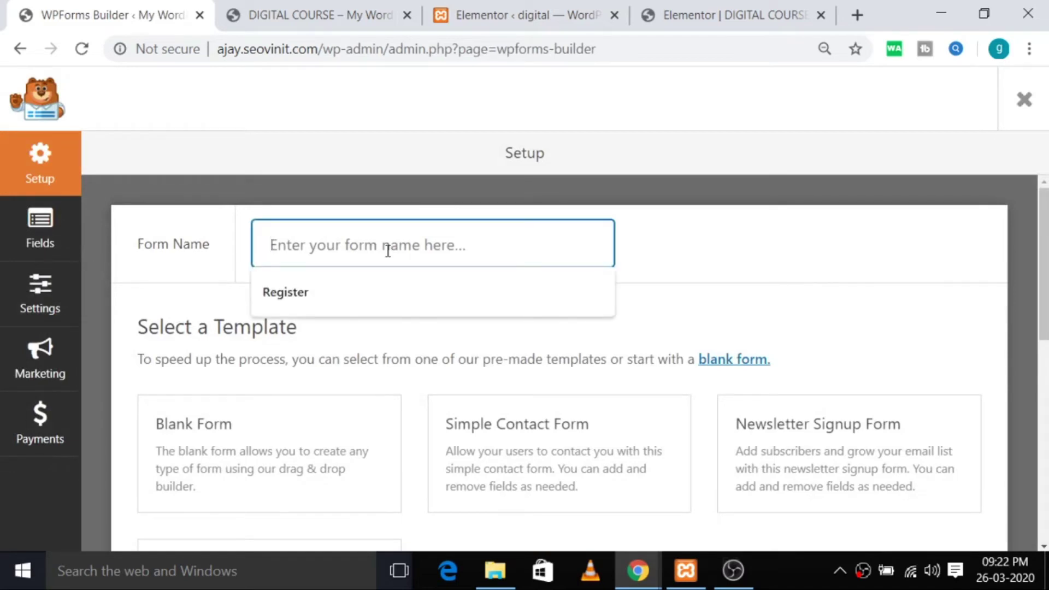
{"action": "type", "text": "co"}
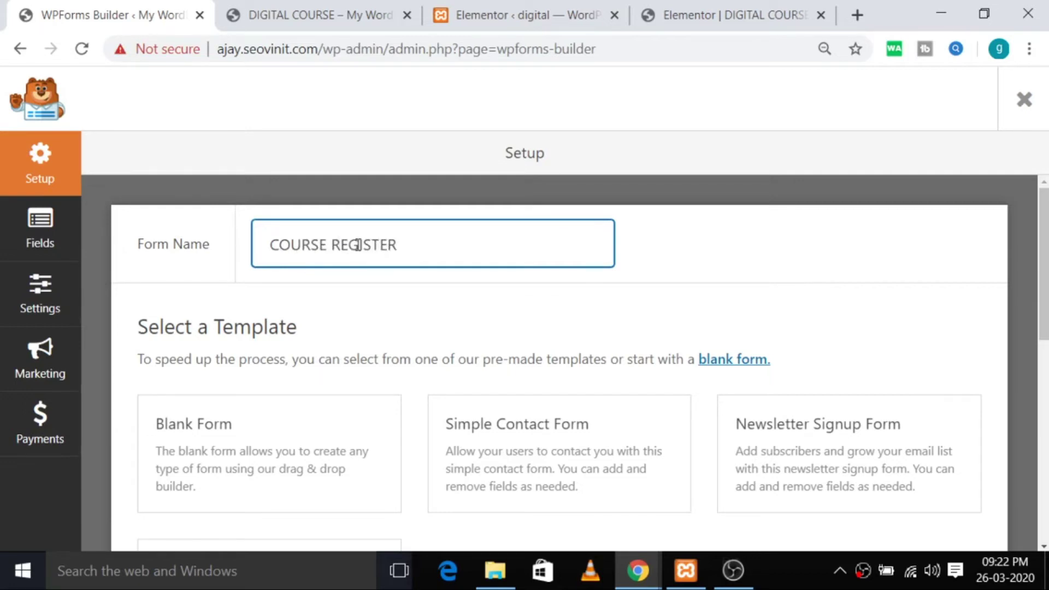
{"action": "scroll", "coordinate": [305, 288], "scroll_direction": "down", "scroll_amount": 3}
{"action": "scroll", "coordinate": [270, 274], "scroll_direction": "up", "scroll_amount": 2}
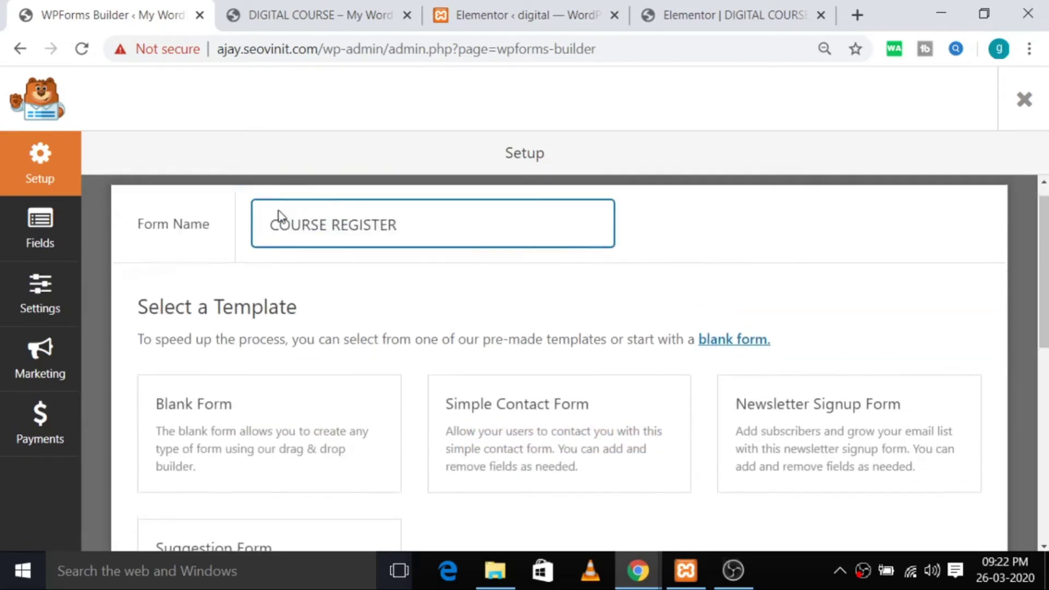
{"action": "scroll", "coordinate": [250, 353], "scroll_direction": "down", "scroll_amount": 1}
{"action": "mouse_move", "coordinate": [324, 370]}
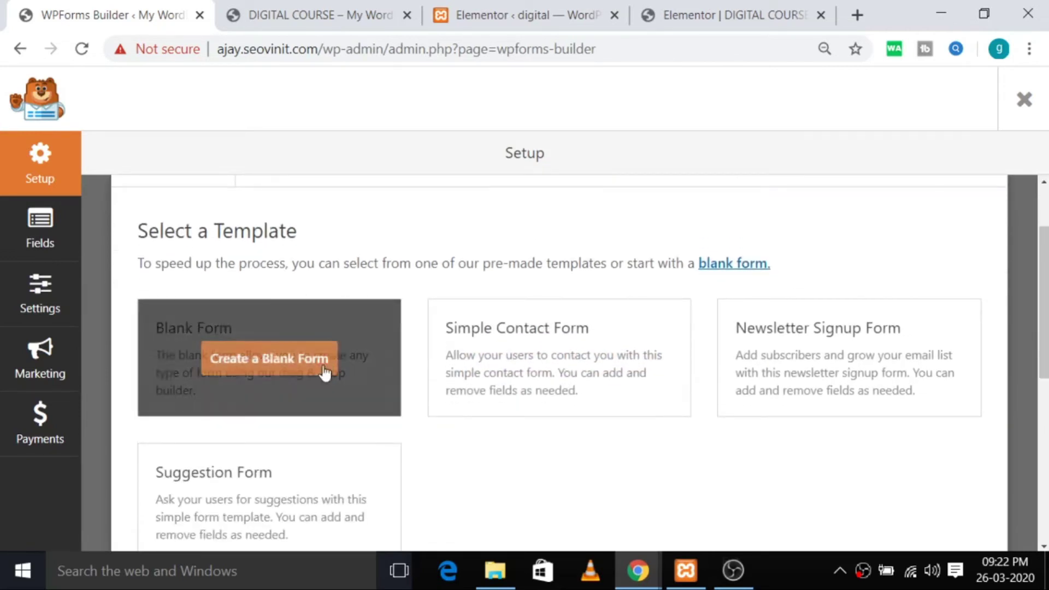
{"action": "left_click", "coordinate": [272, 362]}
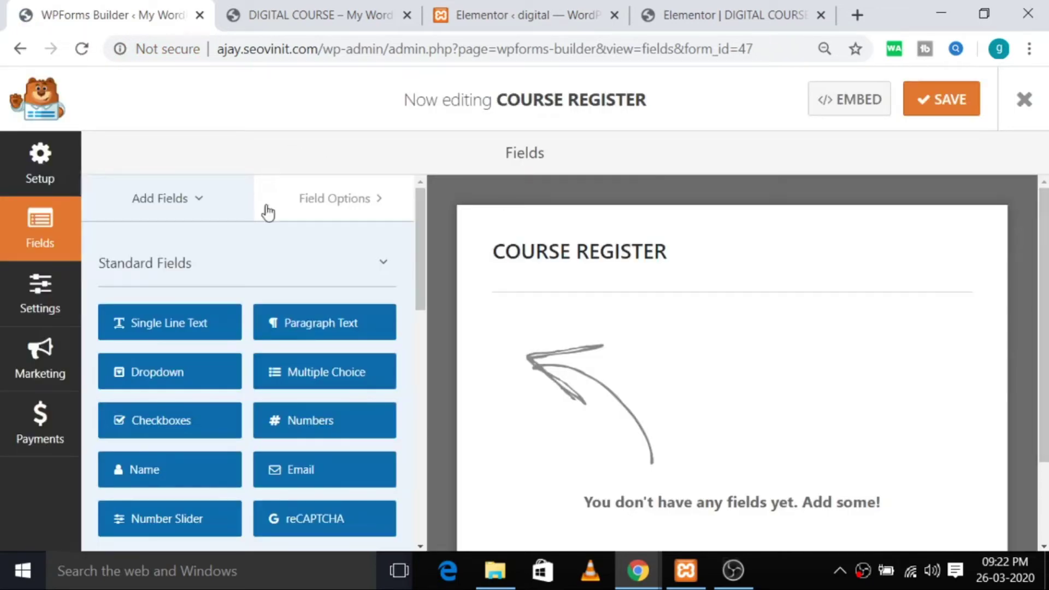
Add a Name field to the blank COURSE REGISTER form
{"action": "scroll", "coordinate": [658, 470], "scroll_direction": "down", "scroll_amount": 2}
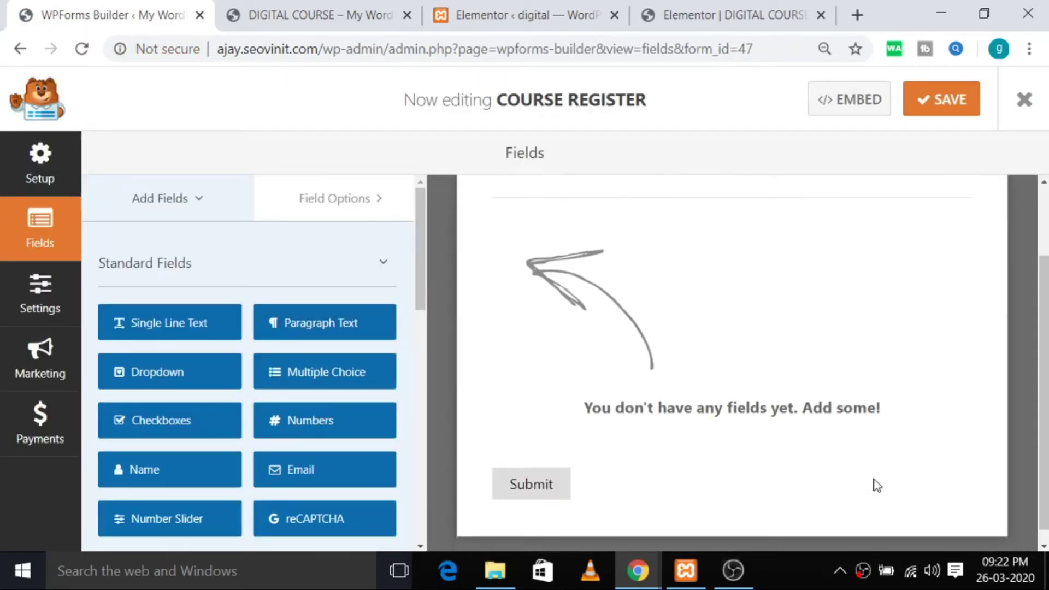
{"action": "scroll", "coordinate": [874, 484], "scroll_direction": "up", "scroll_amount": 2}
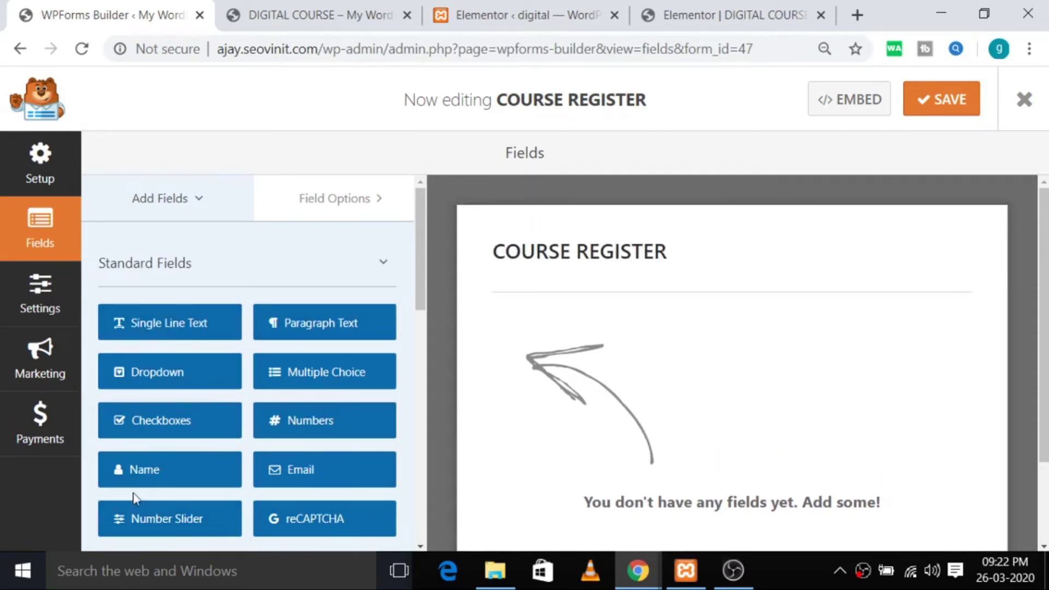
{"action": "left_click_drag", "start_coordinate": [141, 484], "coordinate": [593, 285]}
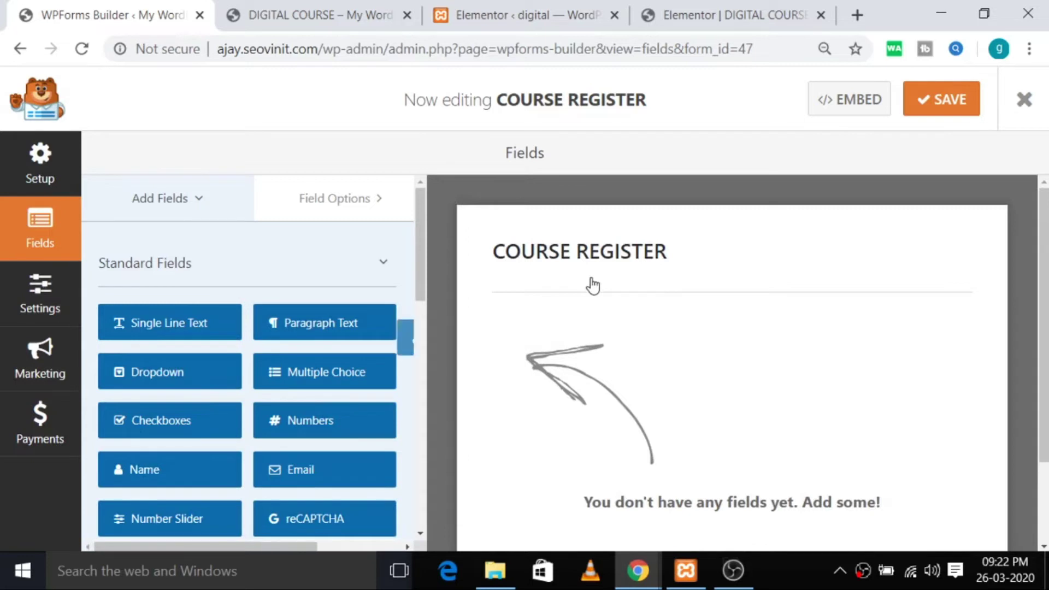
{"action": "left_click_drag", "start_coordinate": [164, 471], "coordinate": [635, 227]}
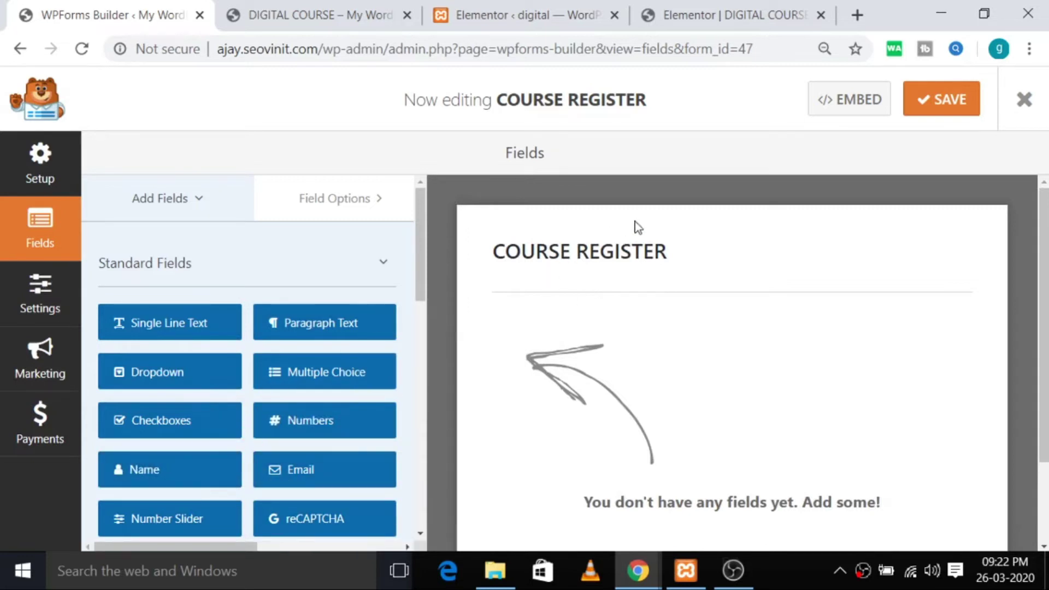
{"action": "left_click_drag", "start_coordinate": [424, 290], "coordinate": [415, 229]}
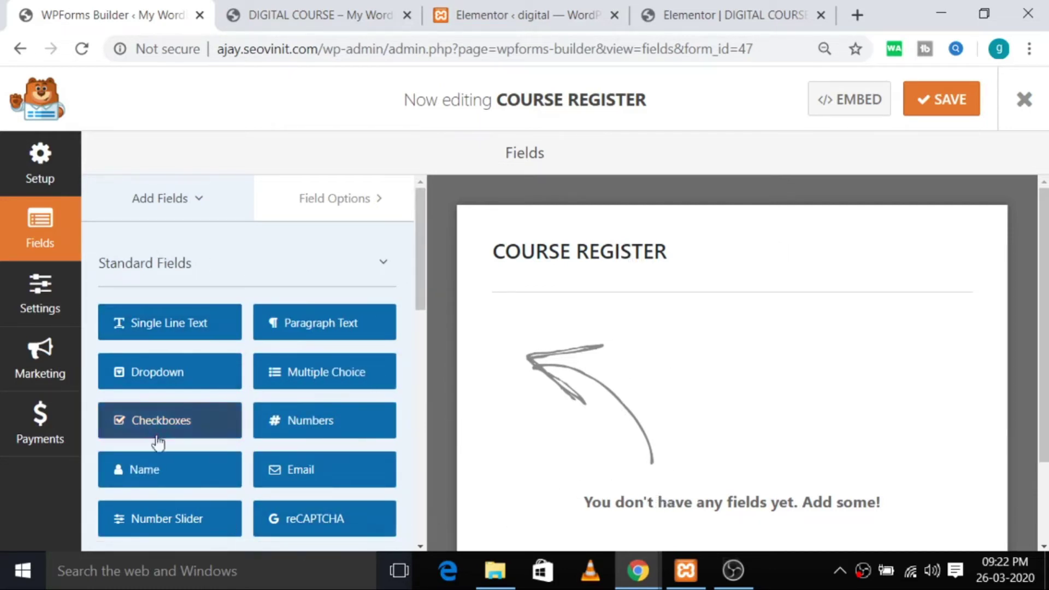
{"action": "left_click_drag", "start_coordinate": [151, 481], "coordinate": [802, 444]}
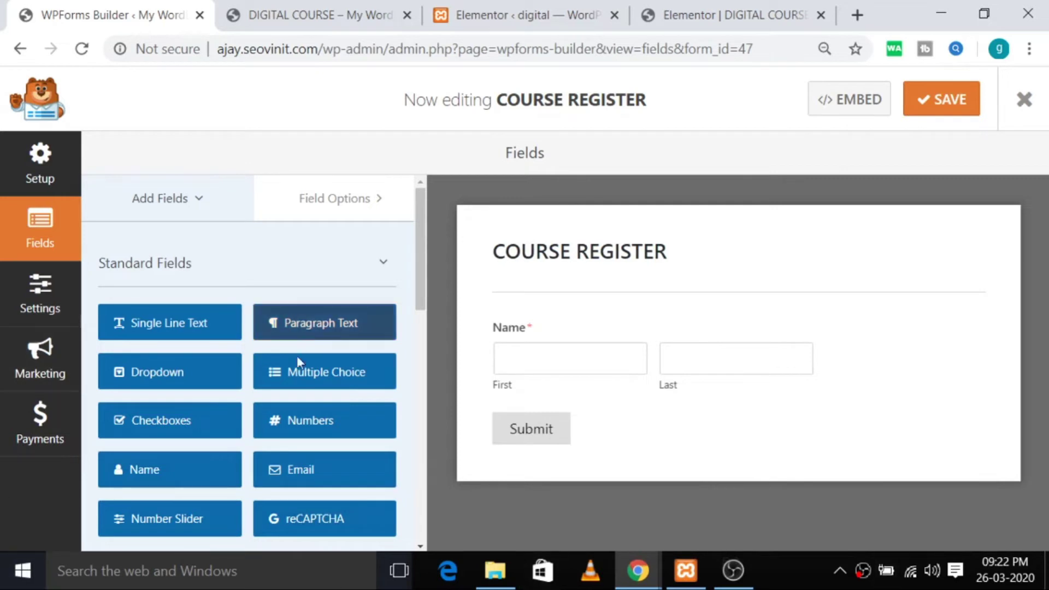
{"action": "left_click", "coordinate": [310, 420]}
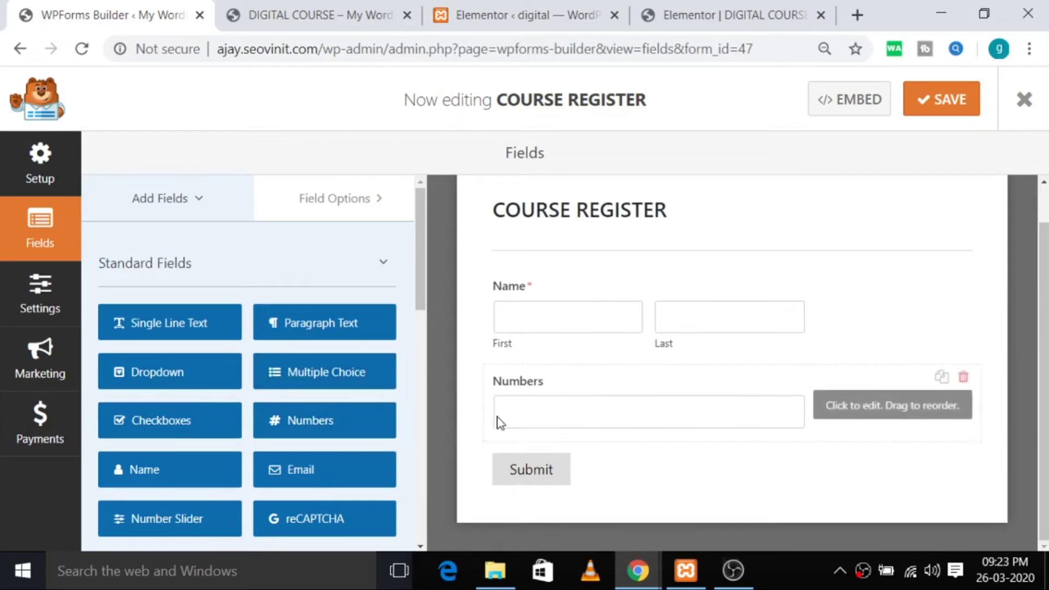
{"action": "left_click", "coordinate": [964, 377]}
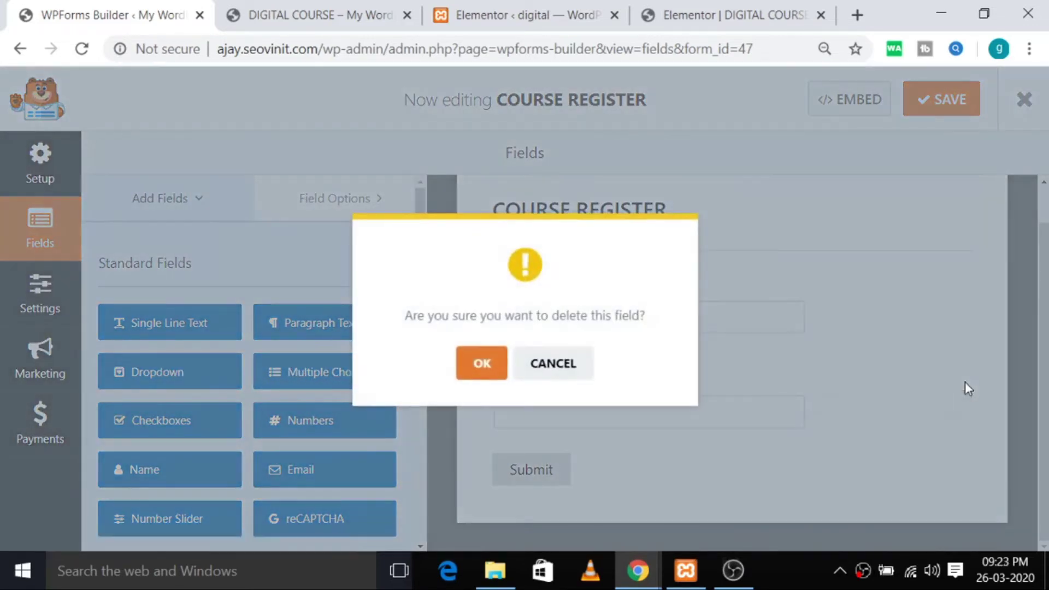
{"action": "left_click", "coordinate": [495, 366]}
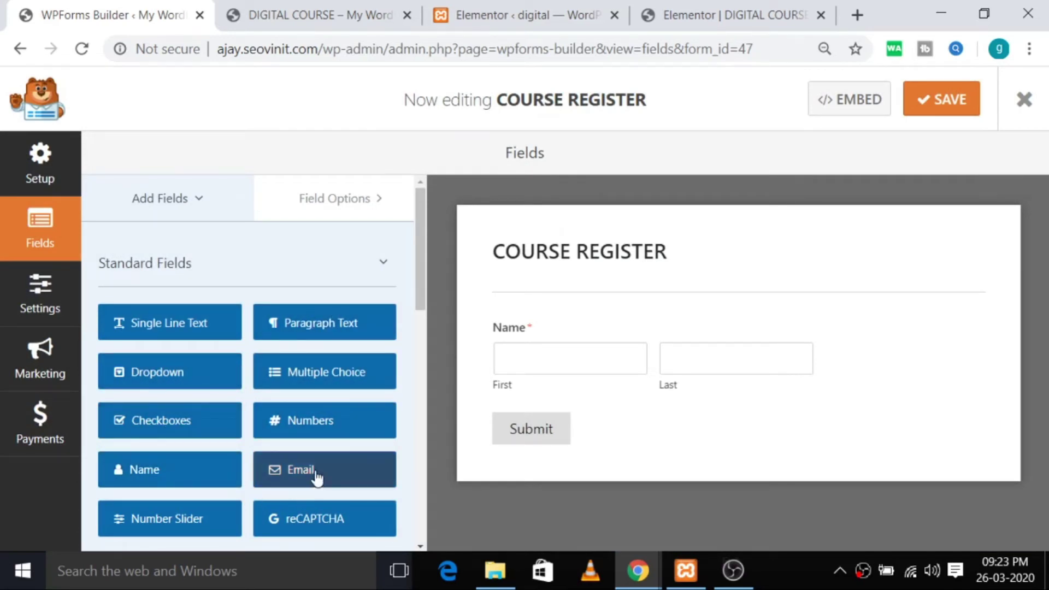
Add an Email field below the Name field and a Numbers field below the Email field
{"action": "left_click_drag", "start_coordinate": [316, 477], "coordinate": [526, 414]}
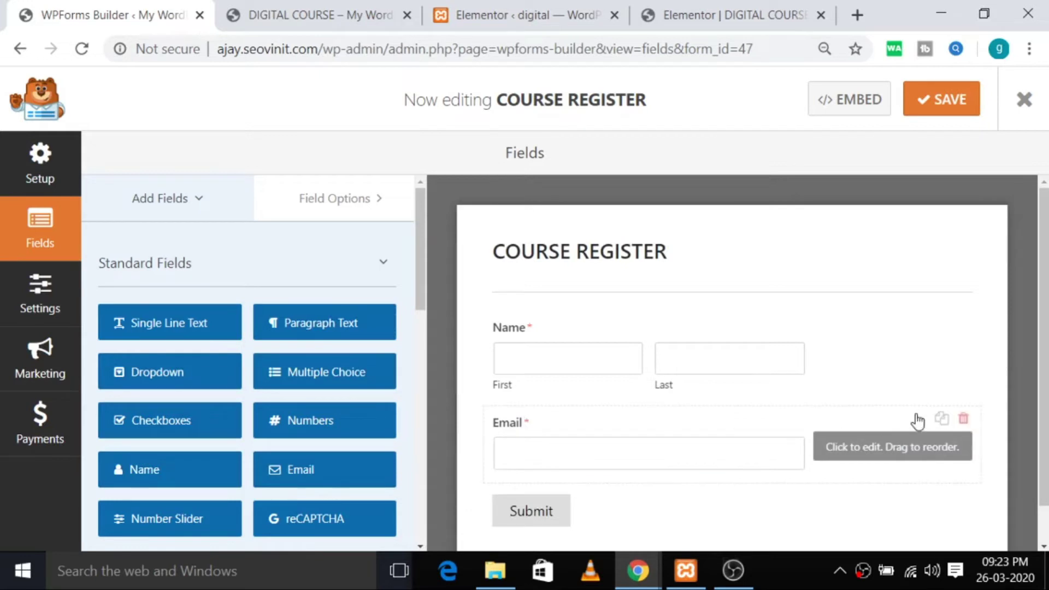
{"action": "scroll", "coordinate": [328, 465], "scroll_direction": "down", "scroll_amount": 2}
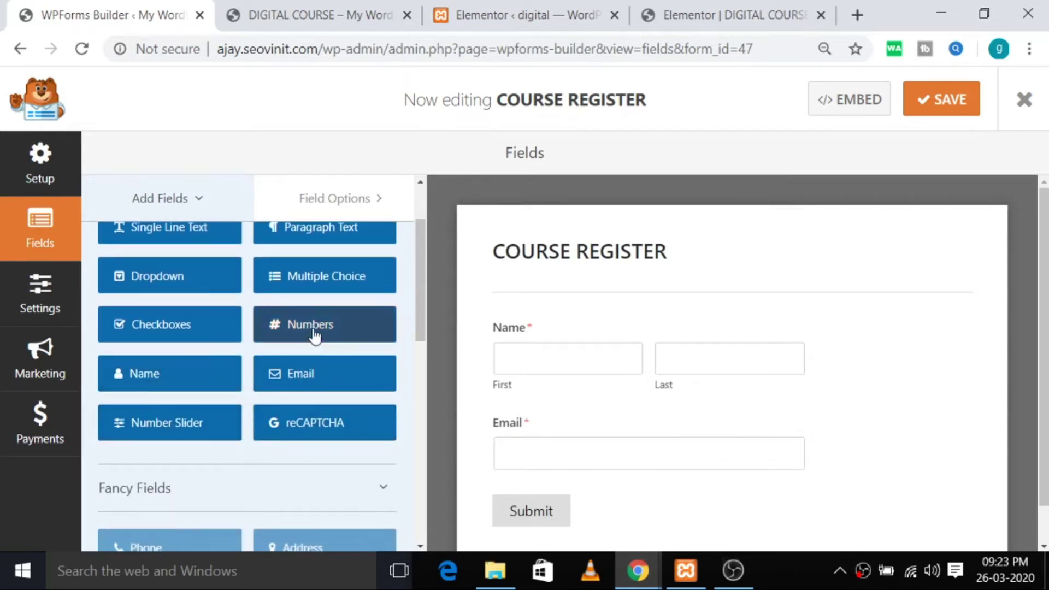
{"action": "left_click_drag", "start_coordinate": [314, 334], "coordinate": [549, 504]}
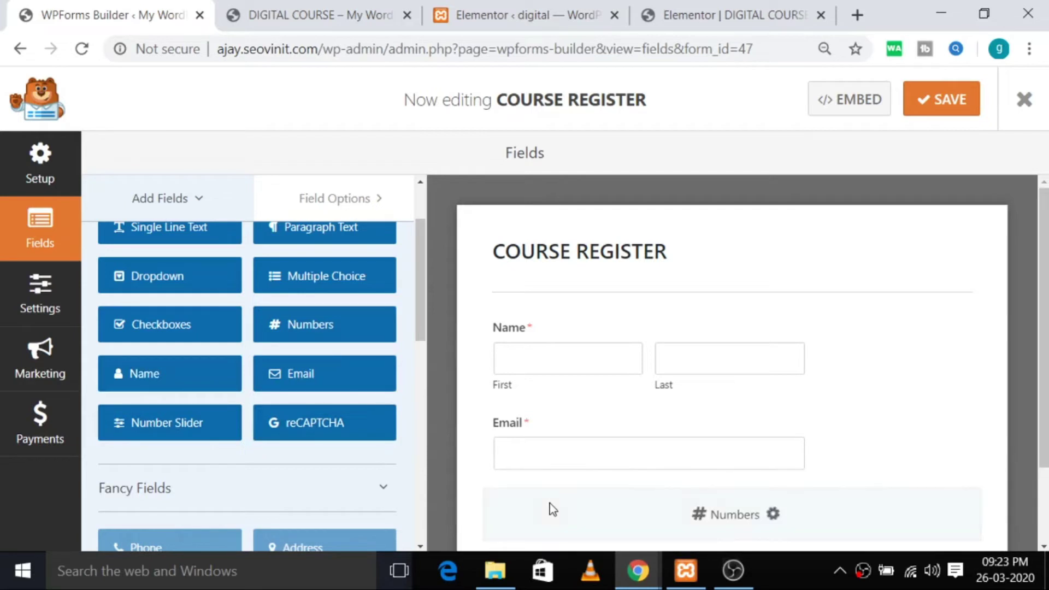
{"action": "scroll", "coordinate": [541, 514], "scroll_direction": "down", "scroll_amount": 2}
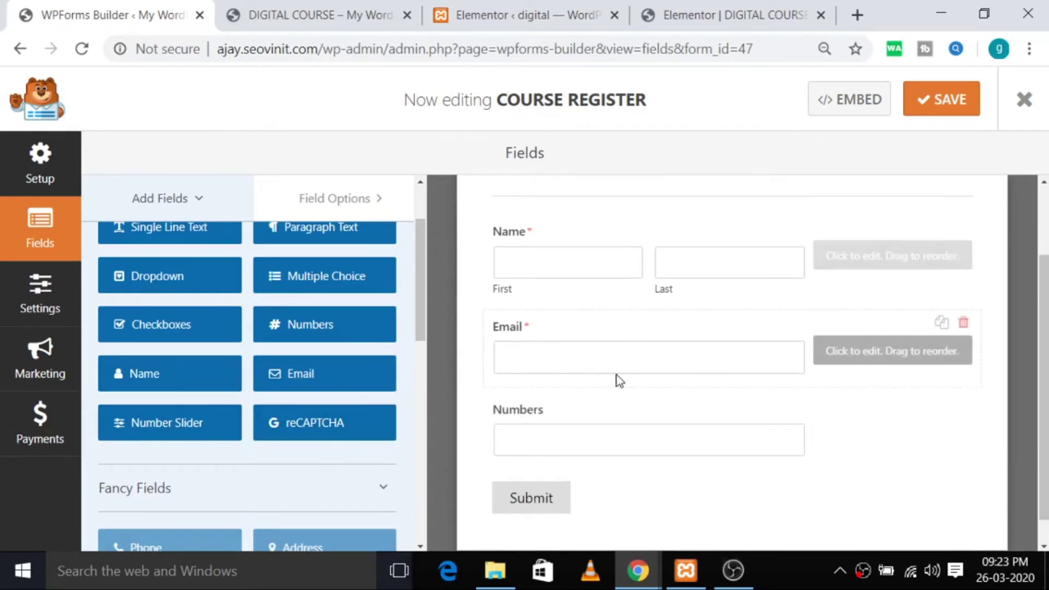
Add a Paragraph Text field between the Numbers field and the Submit button, and save the form
{"action": "scroll", "coordinate": [392, 388], "scroll_direction": "up", "scroll_amount": 2}
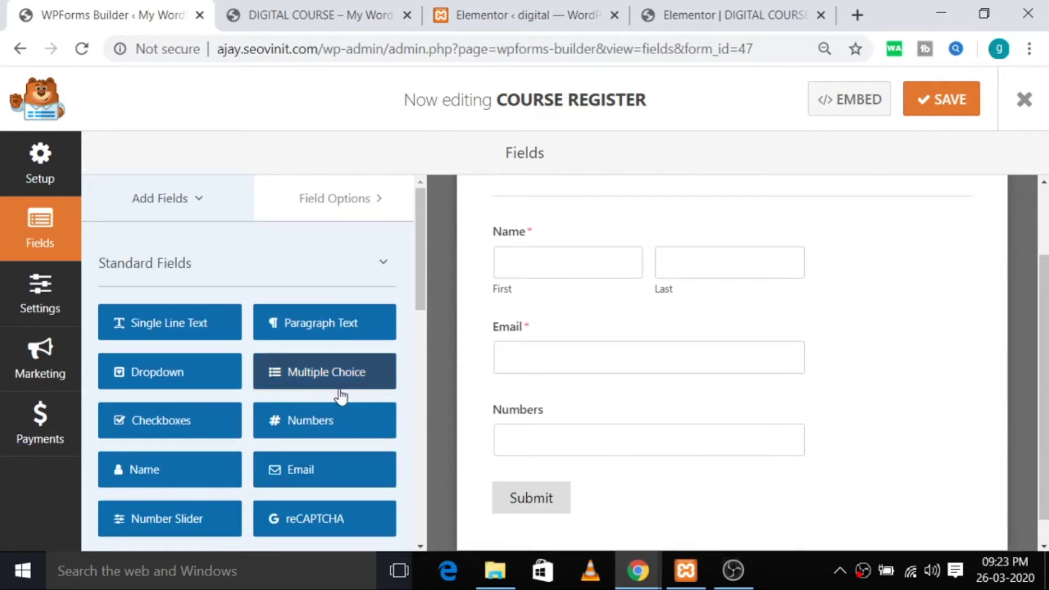
{"action": "left_click_drag", "start_coordinate": [339, 330], "coordinate": [576, 480]}
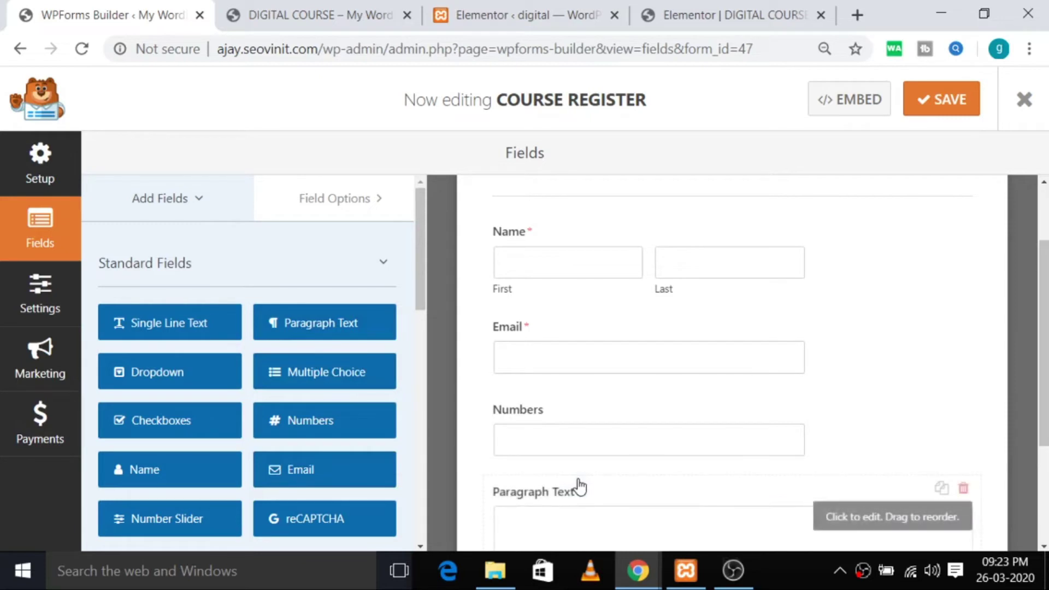
{"action": "scroll", "coordinate": [539, 304], "scroll_direction": "down", "scroll_amount": 2}
{"action": "scroll", "coordinate": [665, 417], "scroll_direction": "down", "scroll_amount": 2}
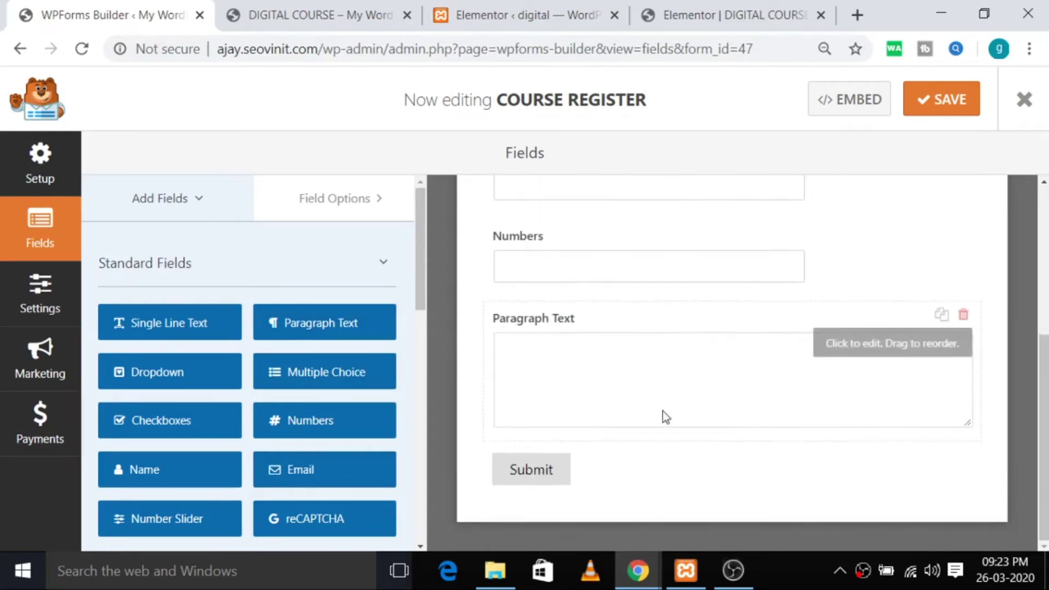
{"action": "scroll", "coordinate": [665, 417], "scroll_direction": "up", "scroll_amount": 4}
{"action": "scroll", "coordinate": [765, 371], "scroll_direction": "down", "scroll_amount": 4}
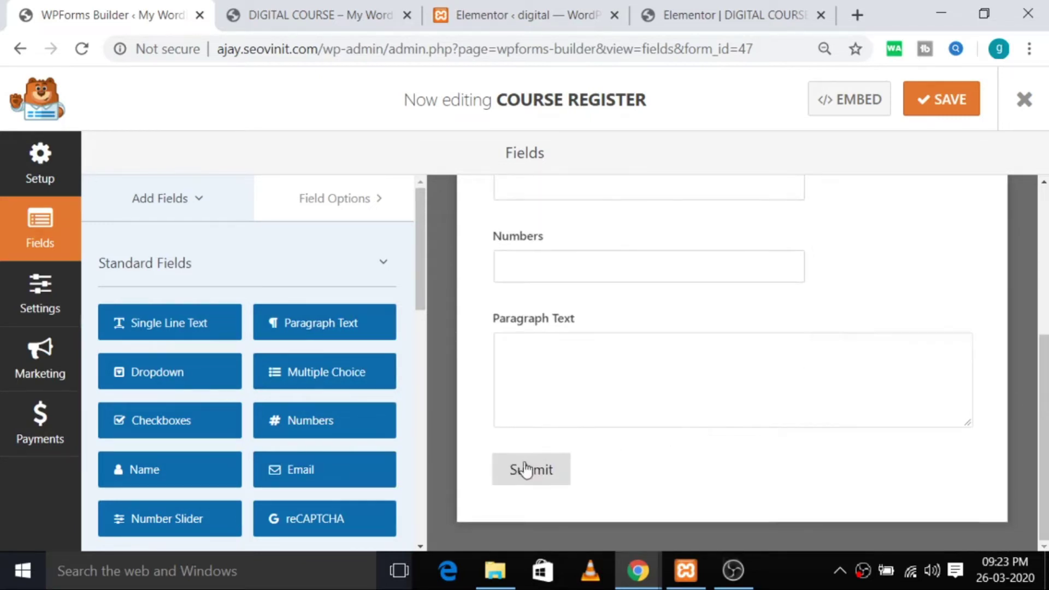
{"action": "scroll", "coordinate": [768, 389], "scroll_direction": "up", "scroll_amount": 5}
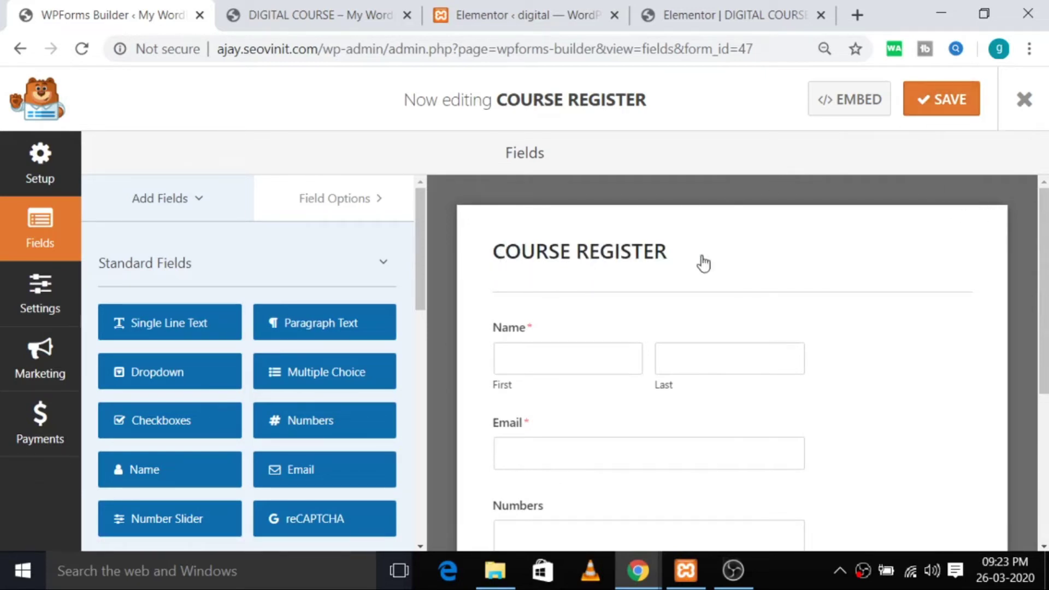
{"action": "left_click", "coordinate": [950, 101]}
Switch to the DIGITAL COURSE page's Elementor editor and place a Video widget directly below the heading
{"action": "left_click", "coordinate": [713, 8]}
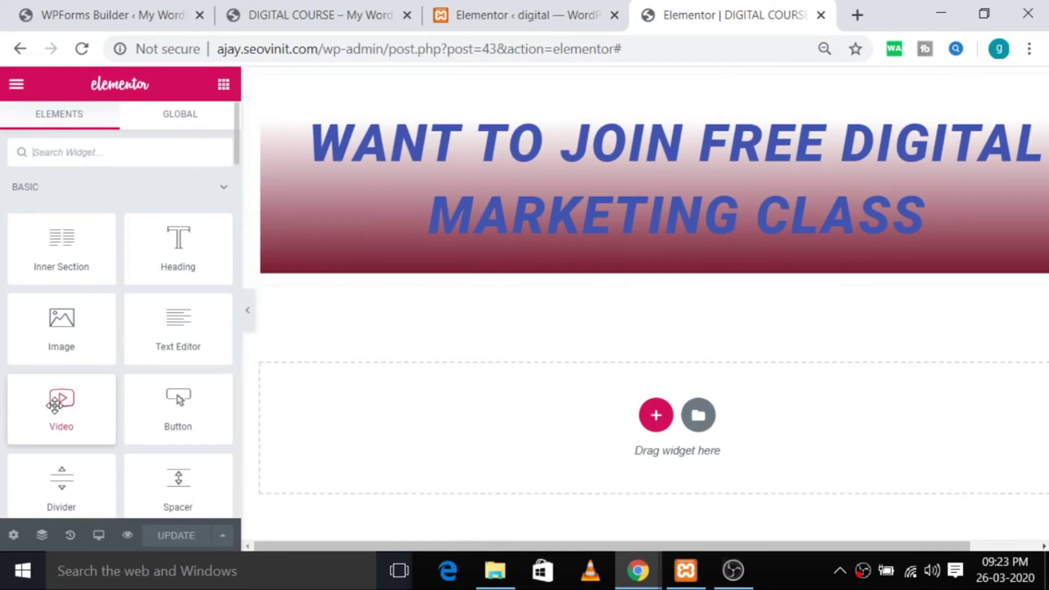
{"action": "left_click_drag", "start_coordinate": [55, 404], "coordinate": [521, 260]}
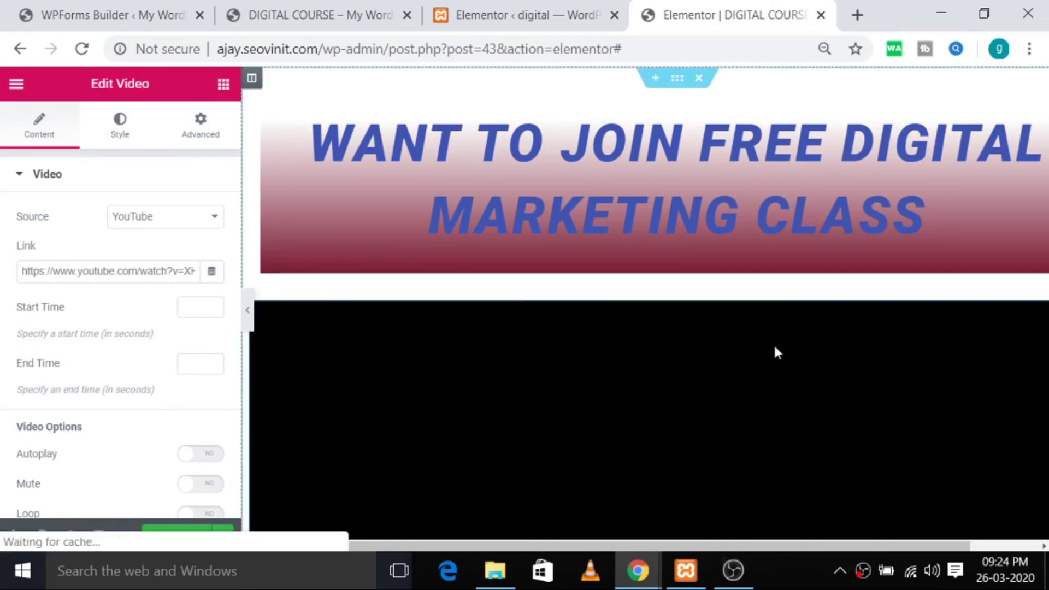
{"action": "scroll", "coordinate": [760, 476], "scroll_direction": "down", "scroll_amount": 2}
{"action": "scroll", "coordinate": [585, 399], "scroll_direction": "up", "scroll_amount": 3}
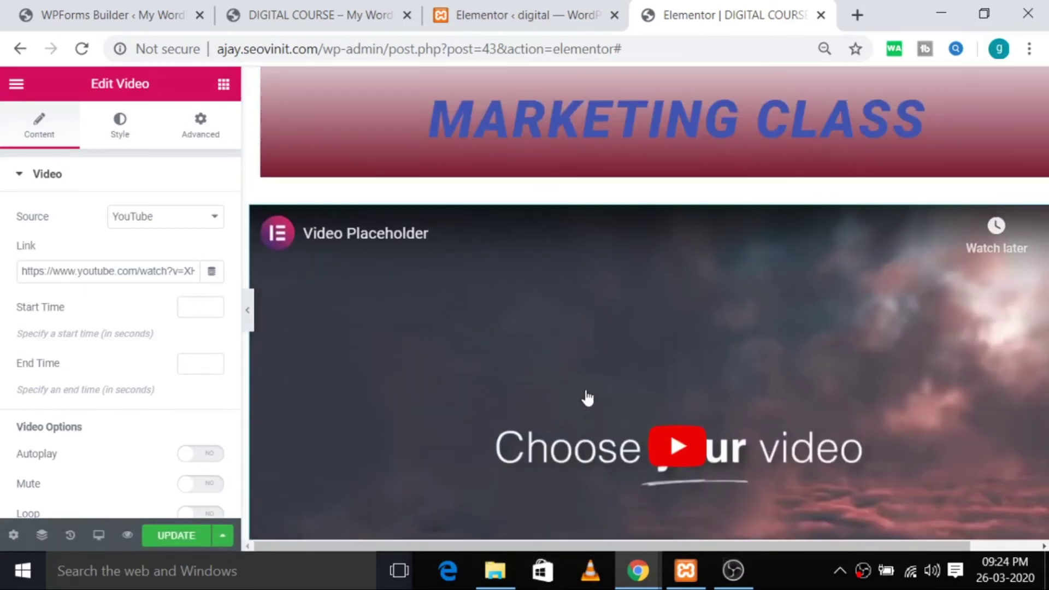
{"action": "scroll", "coordinate": [733, 286], "scroll_direction": "down", "scroll_amount": 5}
{"action": "scroll", "coordinate": [788, 315], "scroll_direction": "up", "scroll_amount": 5}
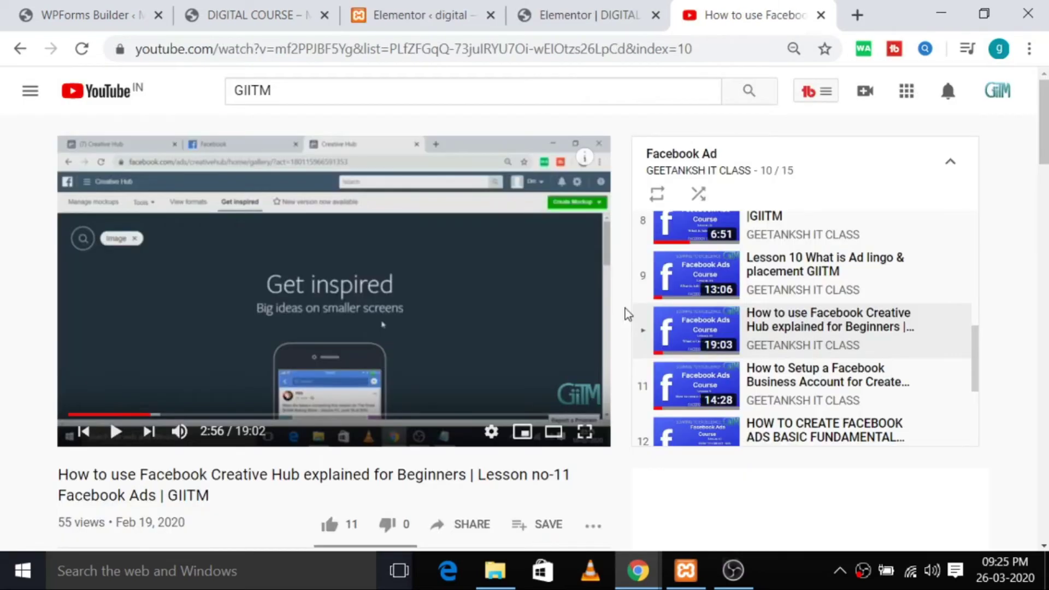
Copy the share link of the YouTube video "How to use Facebook Creative Hub explained for Beginners"
{"action": "scroll", "coordinate": [627, 310], "scroll_direction": "down", "scroll_amount": 2}
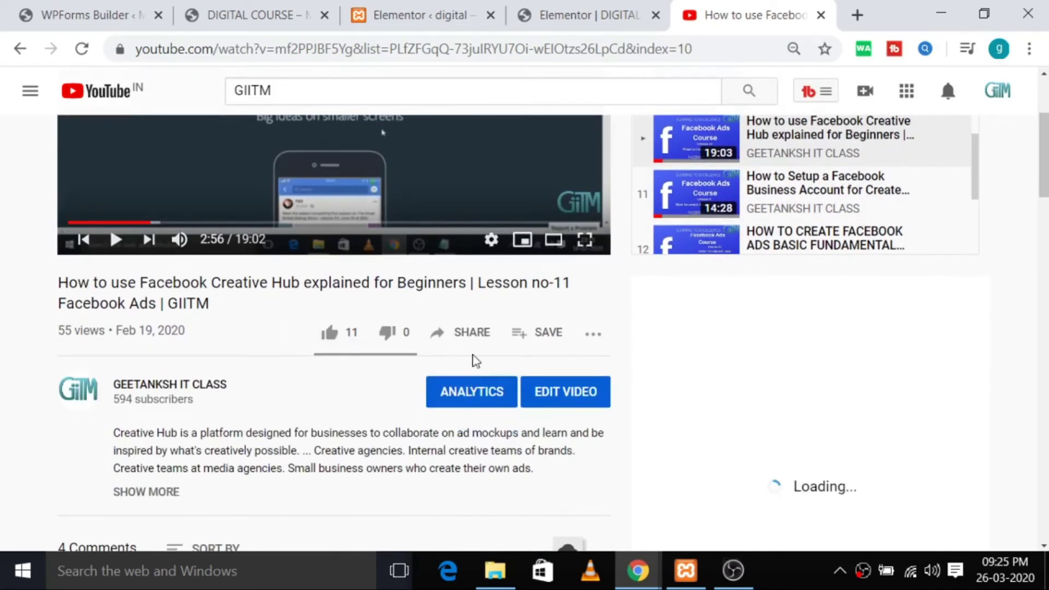
{"action": "left_click", "coordinate": [468, 331]}
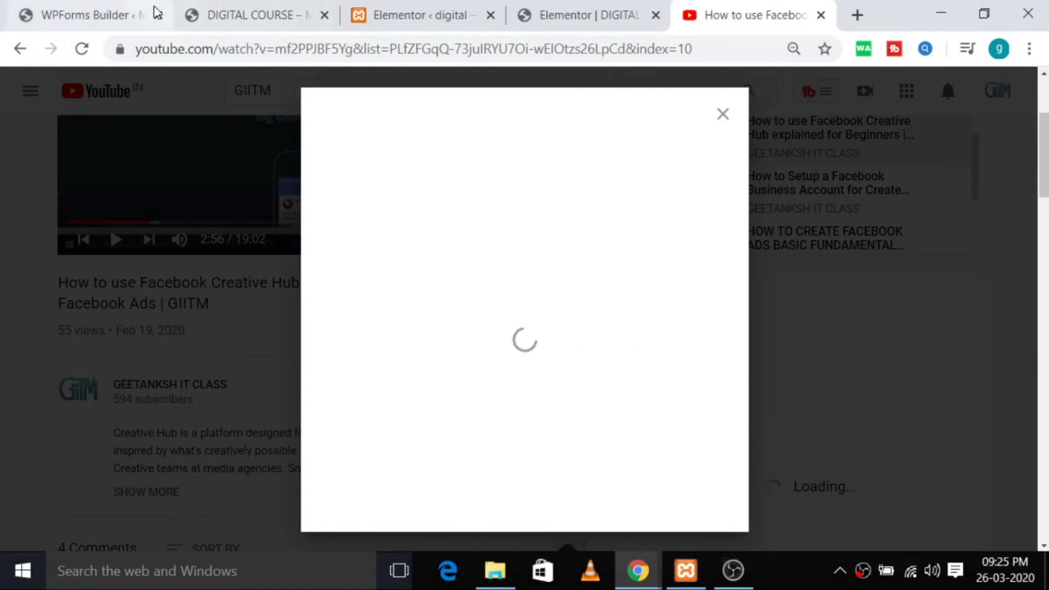
{"action": "left_click", "coordinate": [257, 12]}
{"action": "left_click", "coordinate": [417, 12]}
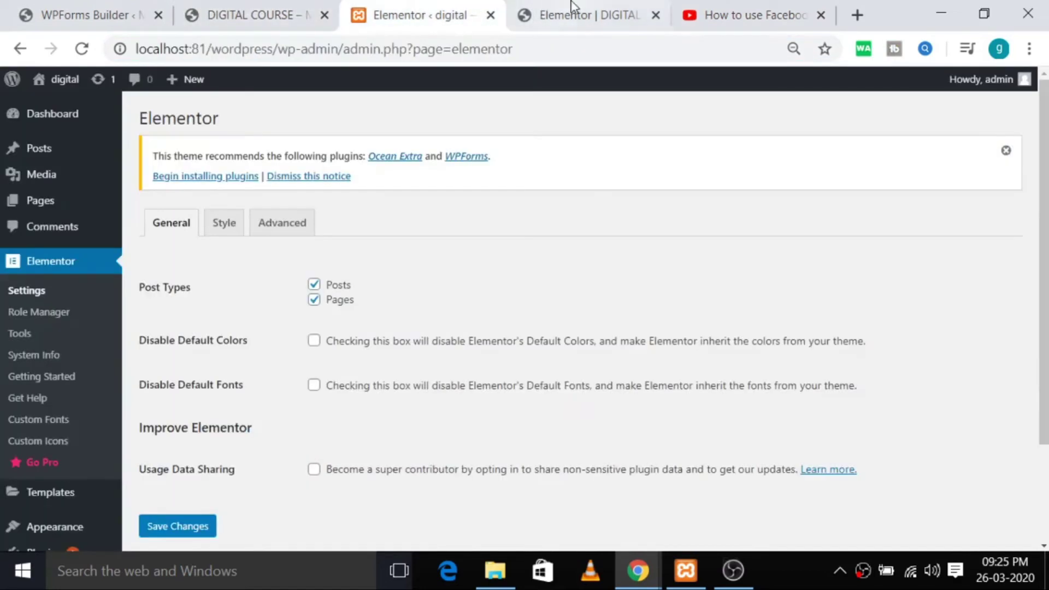
{"action": "left_click", "coordinate": [543, 12]}
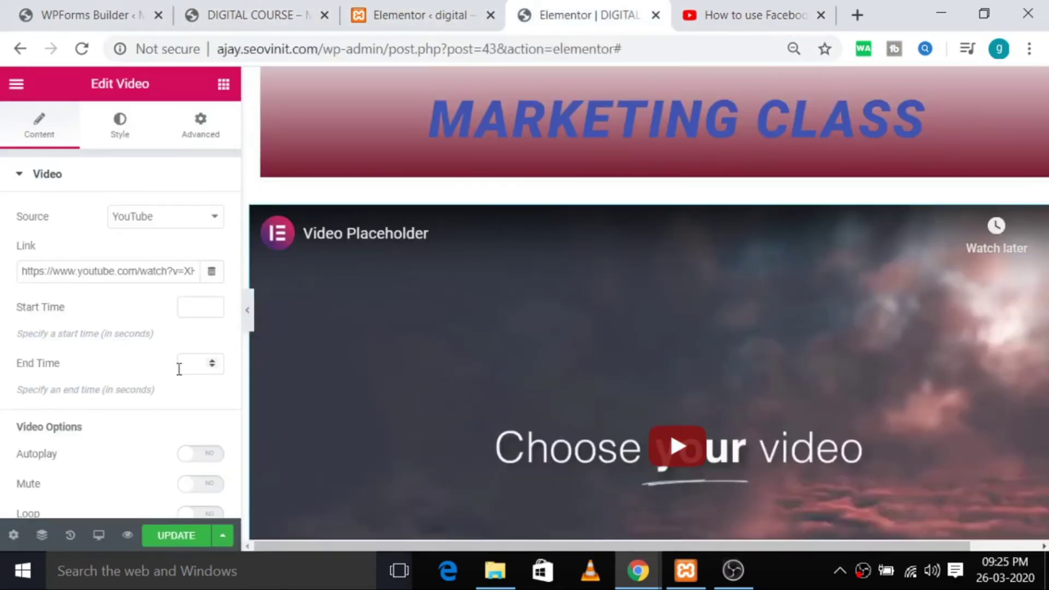
{"action": "left_click", "coordinate": [764, 7]}
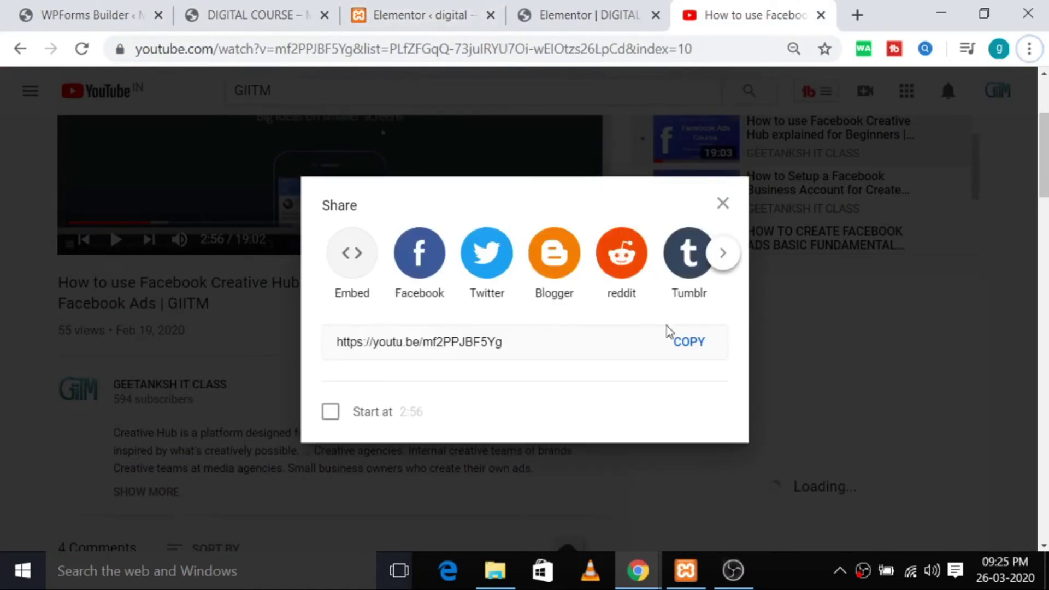
{"action": "left_click", "coordinate": [683, 343]}
{"action": "left_click", "coordinate": [579, 12]}
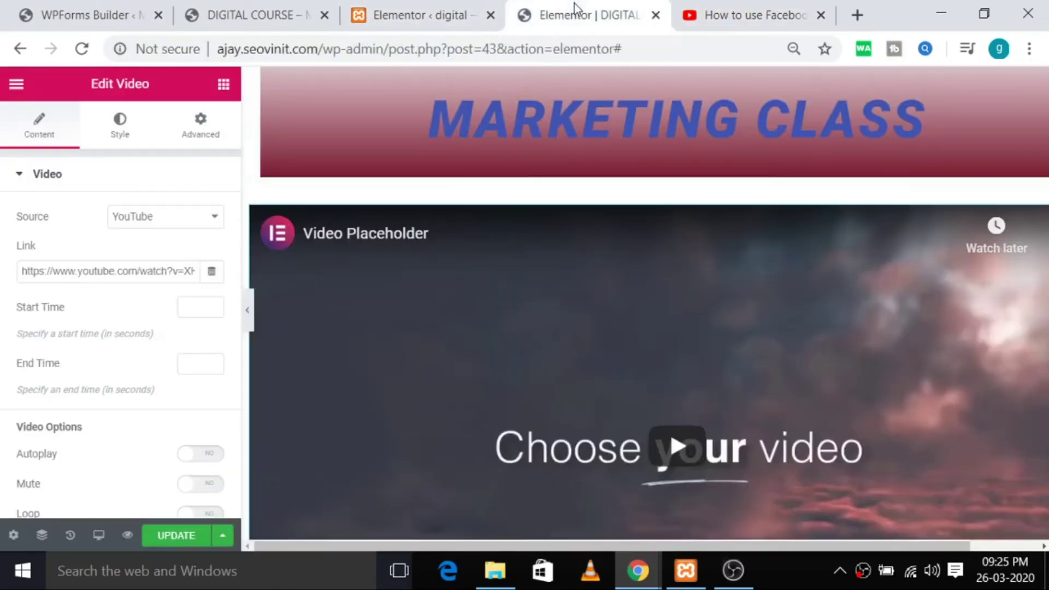
{"action": "triple_click", "coordinate": [104, 264]}
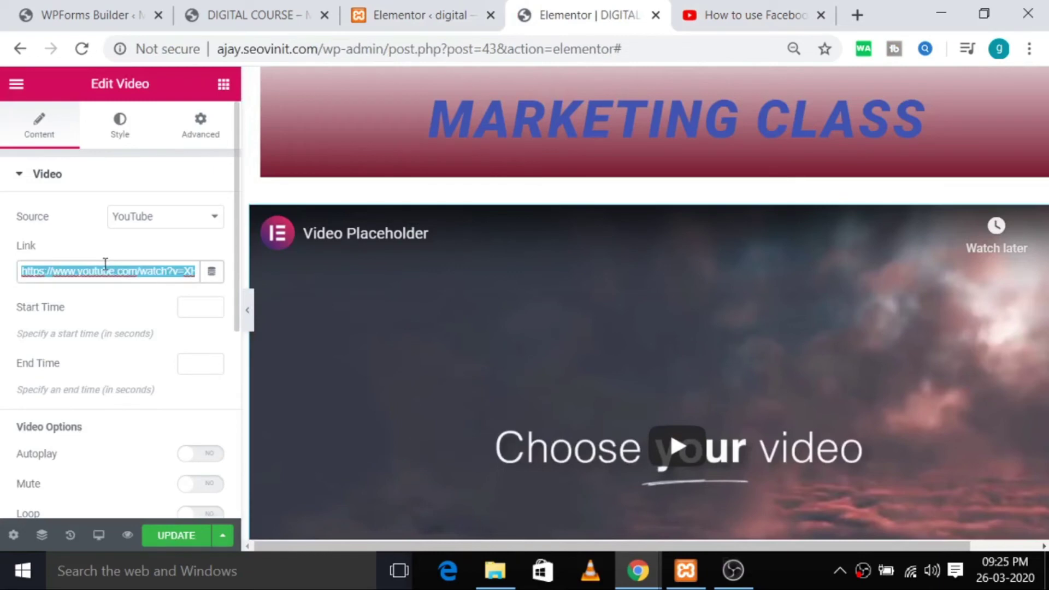
{"action": "key", "text": "ctrl+v"}
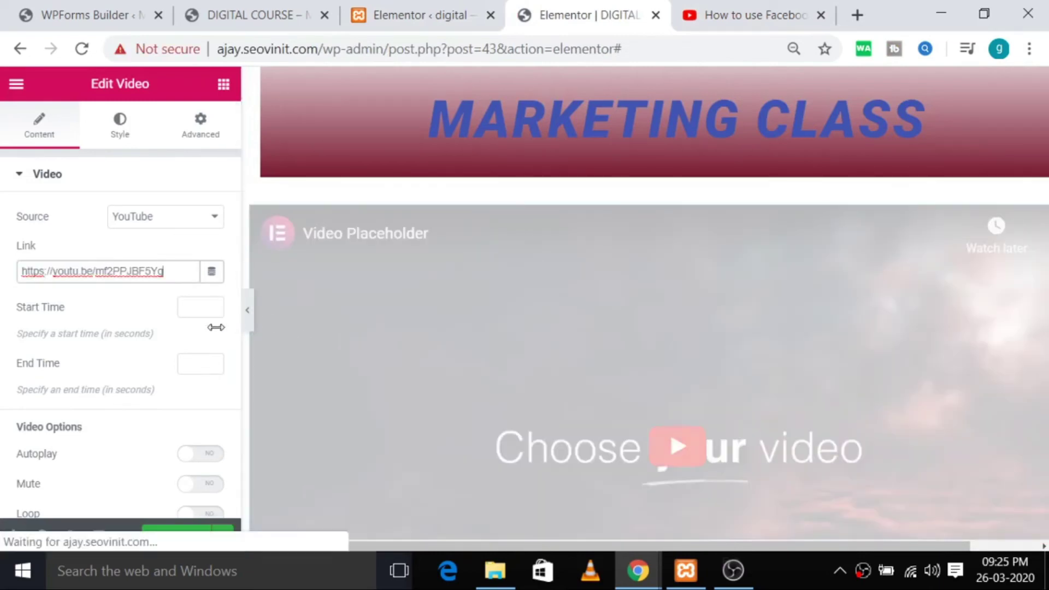
{"action": "scroll", "coordinate": [215, 326], "scroll_direction": "down", "scroll_amount": 2}
{"action": "scroll", "coordinate": [672, 424], "scroll_direction": "down", "scroll_amount": 6}
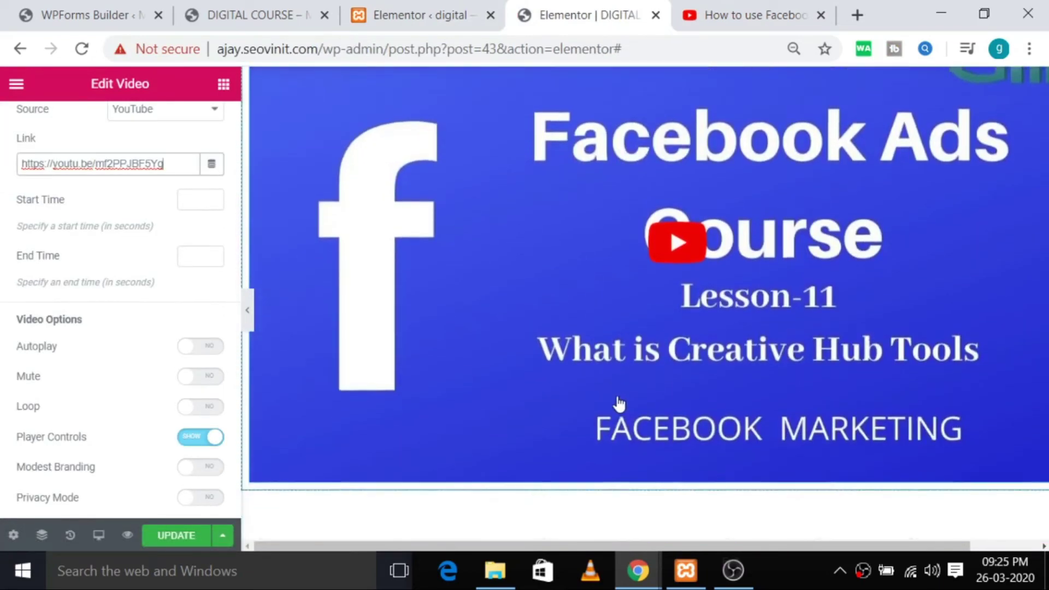
{"action": "scroll", "coordinate": [635, 389], "scroll_direction": "up", "scroll_amount": 8}
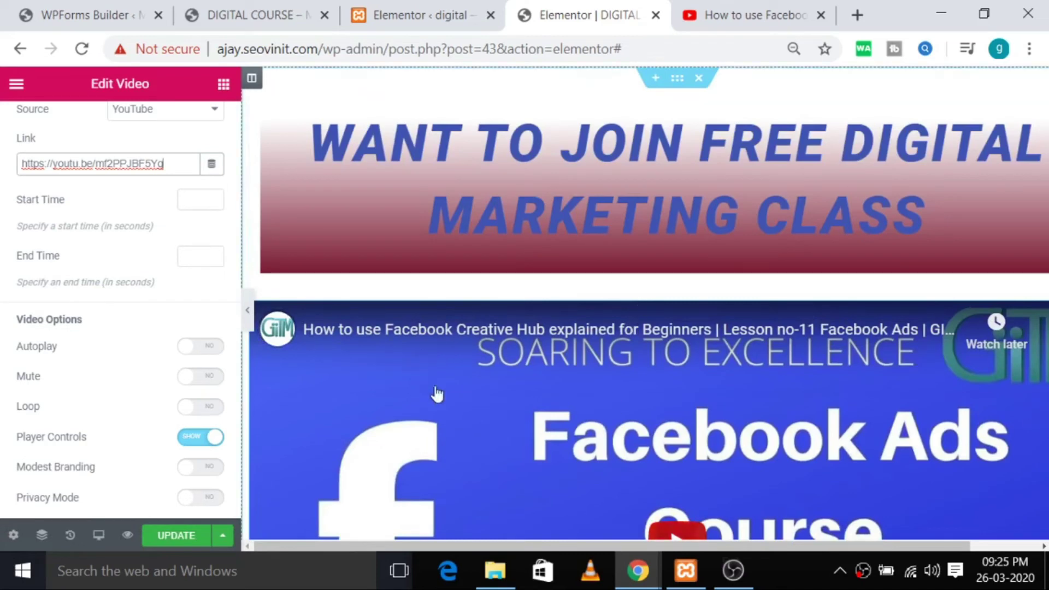
{"action": "scroll", "coordinate": [436, 399], "scroll_direction": "down", "scroll_amount": 5}
{"action": "left_click", "coordinate": [176, 537]}
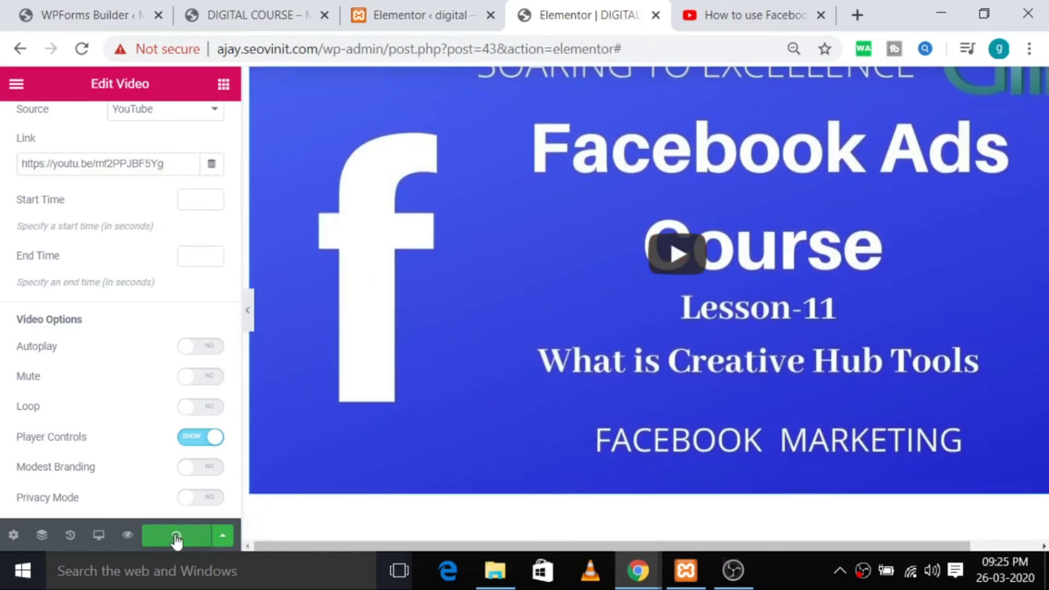
Close the YouTube page and reload the published digital-course page to check the video
{"action": "left_click", "coordinate": [821, 15]}
{"action": "left_click", "coordinate": [387, 12]}
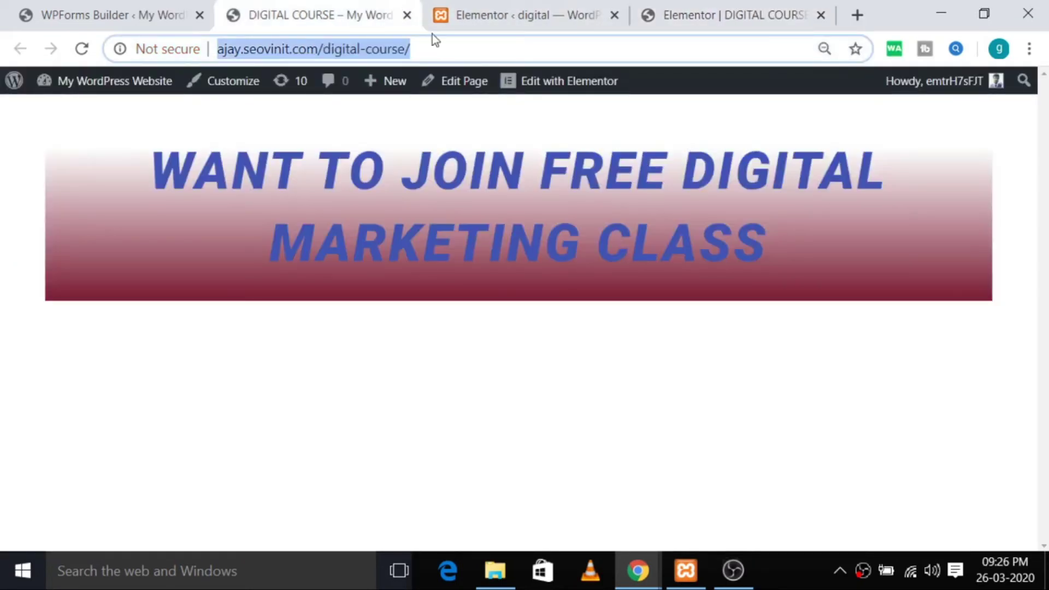
{"action": "left_click", "coordinate": [450, 53]}
{"action": "key", "text": "Return"}
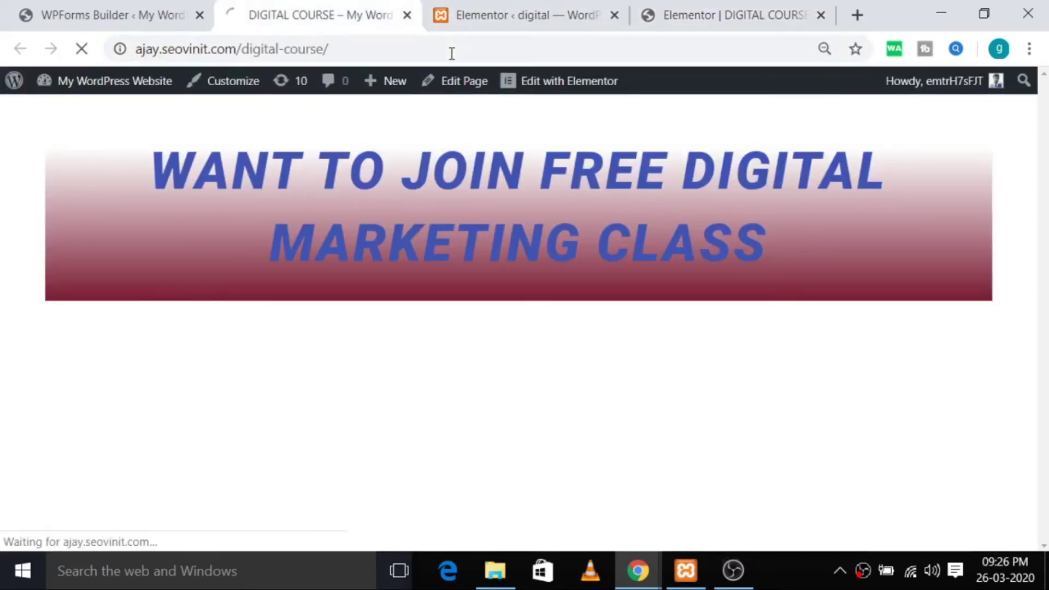
Examine the published digital-course page from the heading banner down through the embedded Facebook Ads video
{"action": "scroll", "coordinate": [681, 180], "scroll_direction": "down", "scroll_amount": 5}
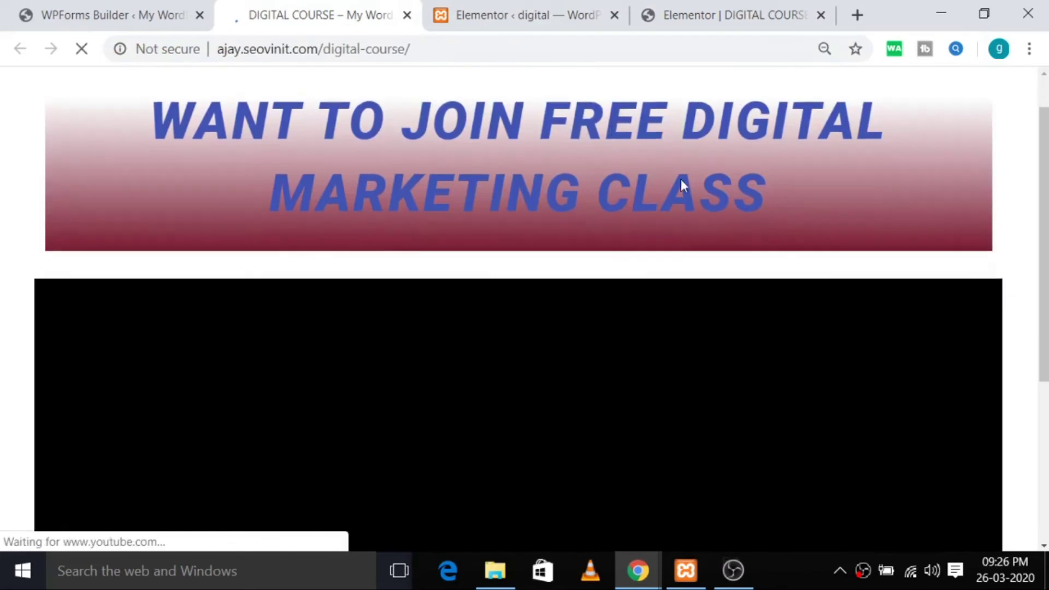
{"action": "scroll", "coordinate": [500, 292], "scroll_direction": "up", "scroll_amount": 5}
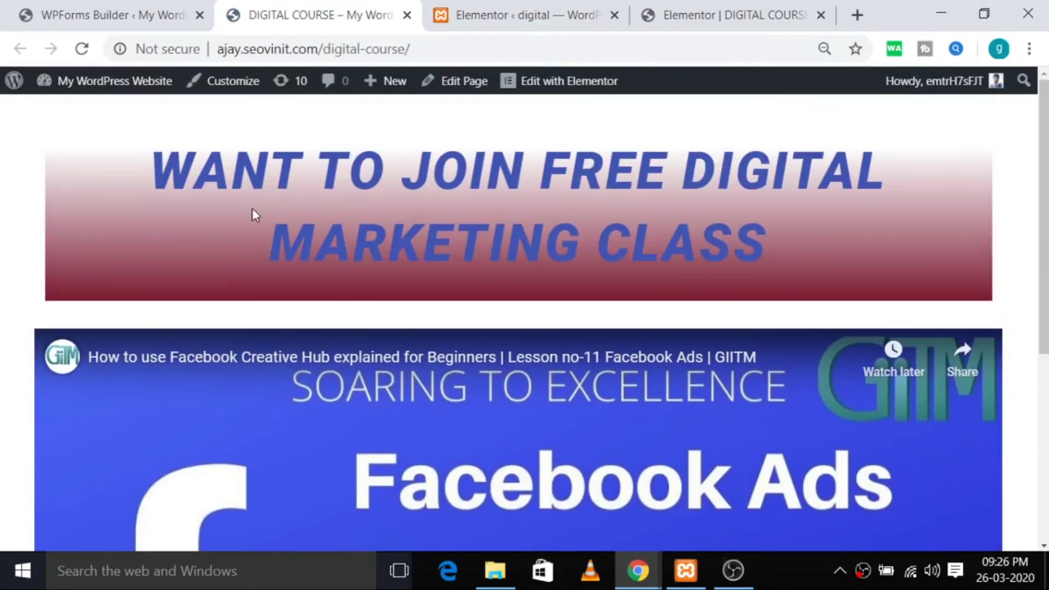
{"action": "scroll", "coordinate": [836, 288], "scroll_direction": "down", "scroll_amount": 6}
{"action": "scroll", "coordinate": [745, 410], "scroll_direction": "up", "scroll_amount": 6}
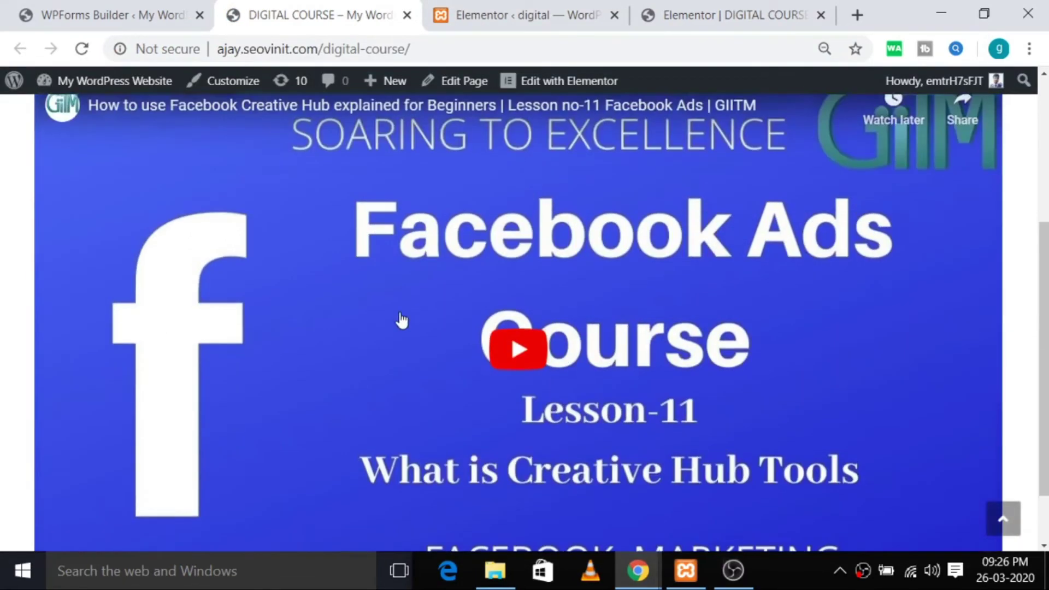
{"action": "scroll", "coordinate": [780, 352], "scroll_direction": "down", "scroll_amount": 4}
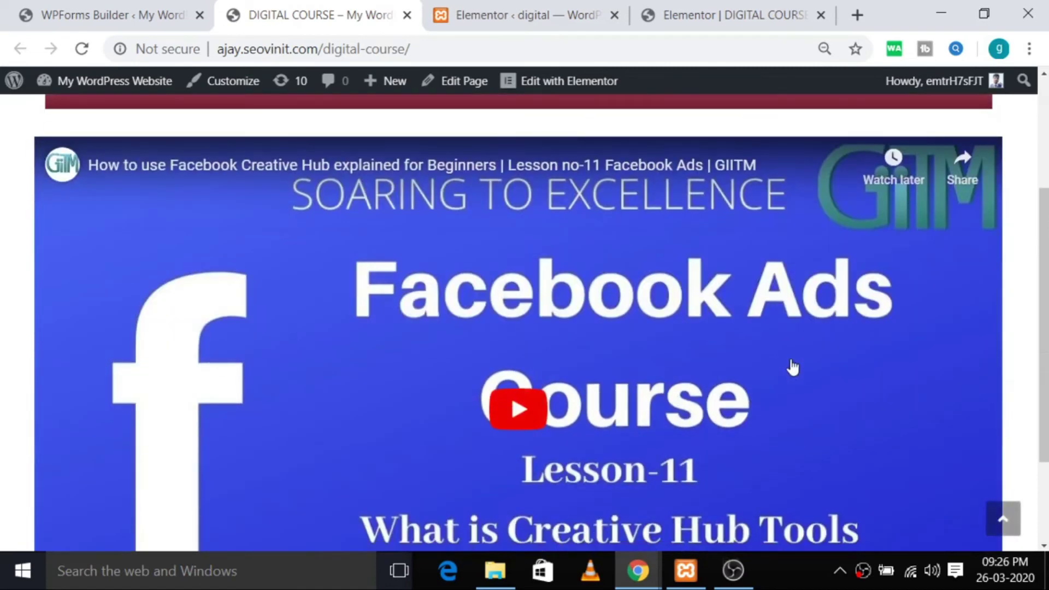
{"action": "scroll", "coordinate": [765, 368], "scroll_direction": "up", "scroll_amount": 4}
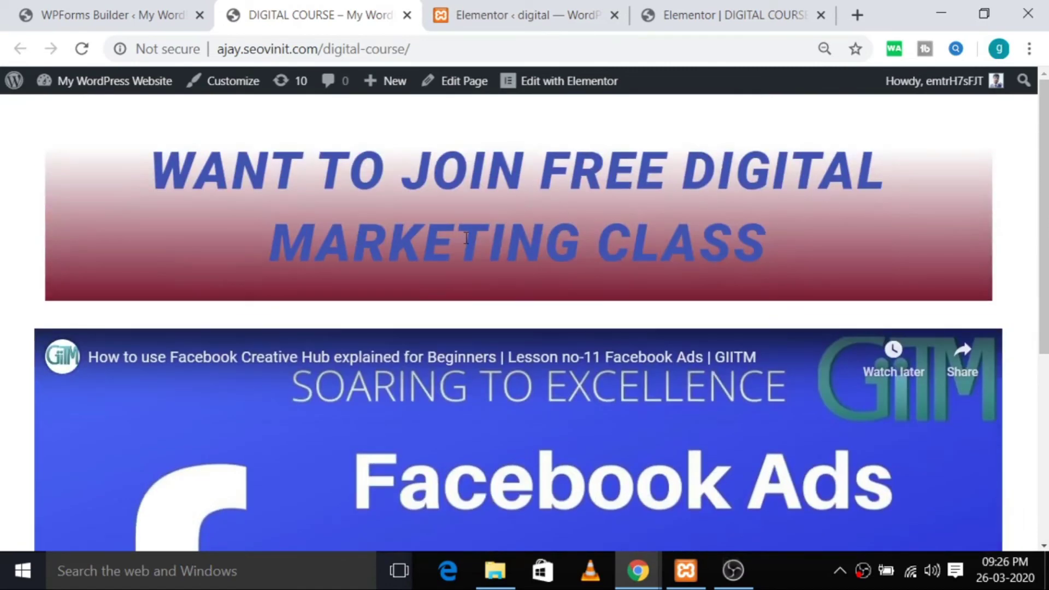
{"action": "scroll", "coordinate": [907, 290], "scroll_direction": "down", "scroll_amount": 6}
{"action": "scroll", "coordinate": [902, 475], "scroll_direction": "up", "scroll_amount": 3}
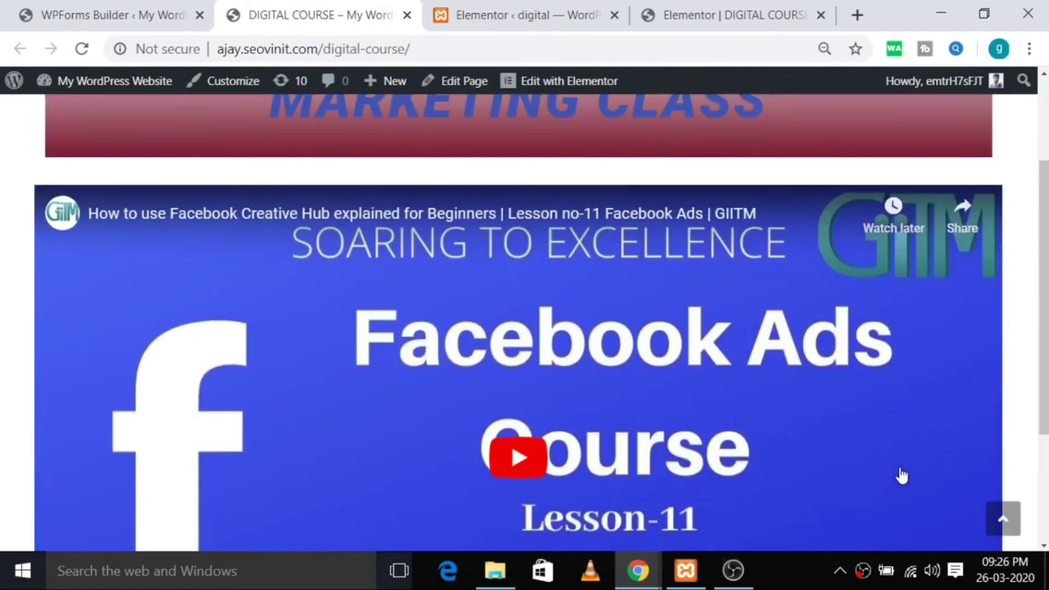
{"action": "scroll", "coordinate": [903, 476], "scroll_direction": "up", "scroll_amount": 3}
{"action": "scroll", "coordinate": [809, 550], "scroll_direction": "down", "scroll_amount": 6}
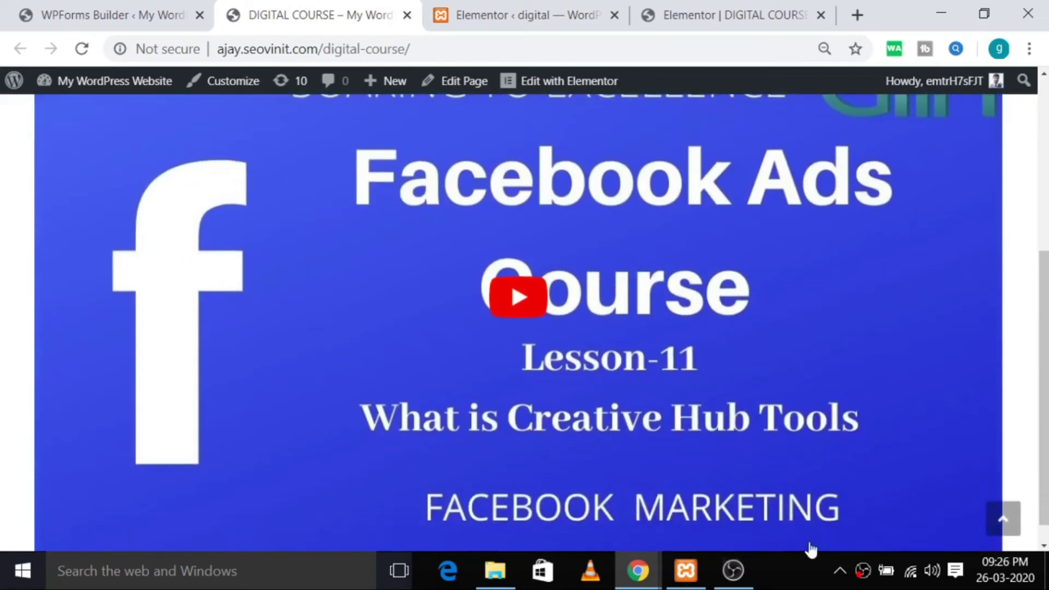
{"action": "scroll", "coordinate": [394, 445], "scroll_direction": "up", "scroll_amount": 6}
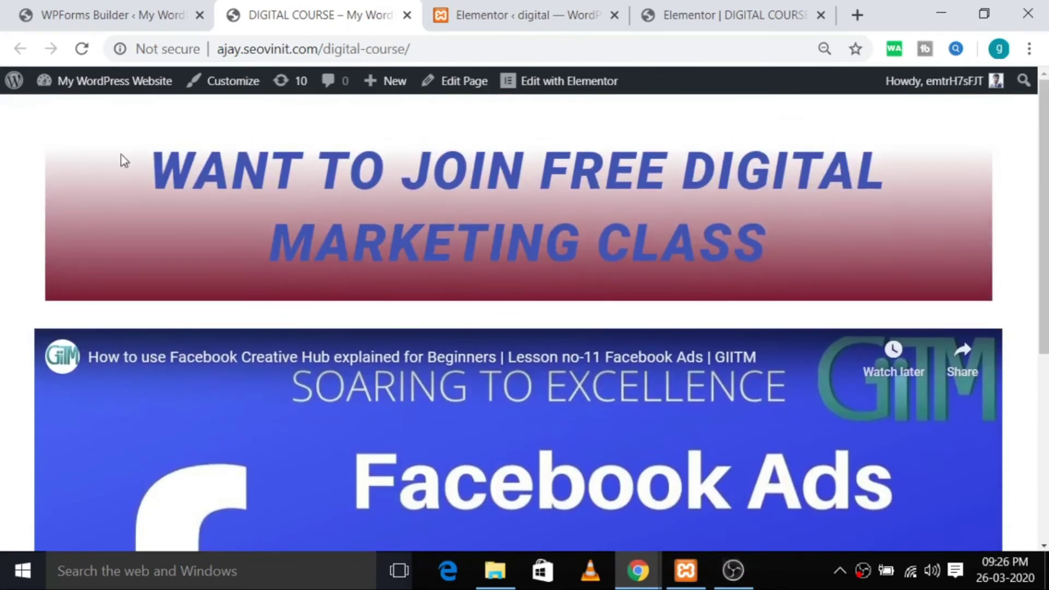
{"action": "scroll", "coordinate": [534, 412], "scroll_direction": "down", "scroll_amount": 5}
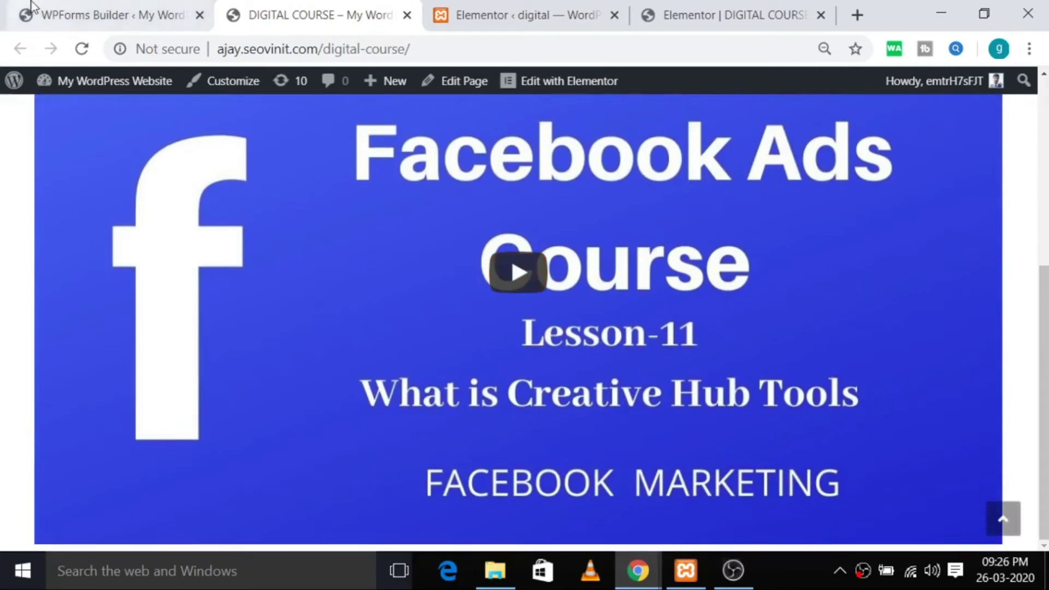
Review the COURSE REGISTER form's fields in the WPForms builder, then return to the published page
{"action": "left_click", "coordinate": [88, 15]}
{"action": "scroll", "coordinate": [602, 181], "scroll_direction": "down", "scroll_amount": 3}
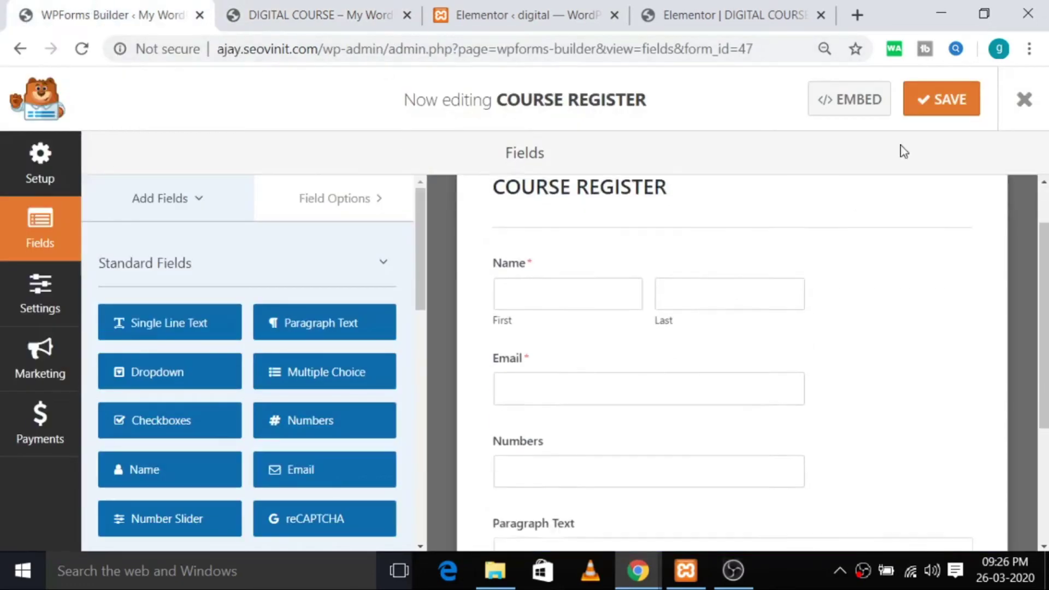
{"action": "left_click", "coordinate": [352, 14]}
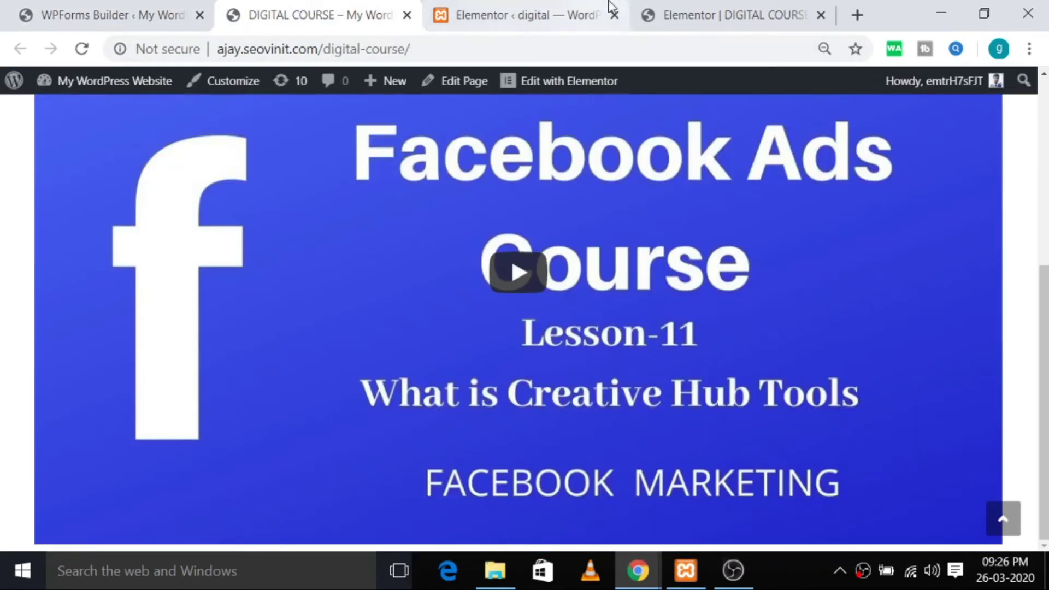
In the DIGITAL COURSE page's Elementor editor, search the widgets for FOR and place a WPForms widget directly below the video
{"action": "left_click", "coordinate": [687, 8]}
{"action": "scroll", "coordinate": [153, 257], "scroll_direction": "up", "scroll_amount": 2}
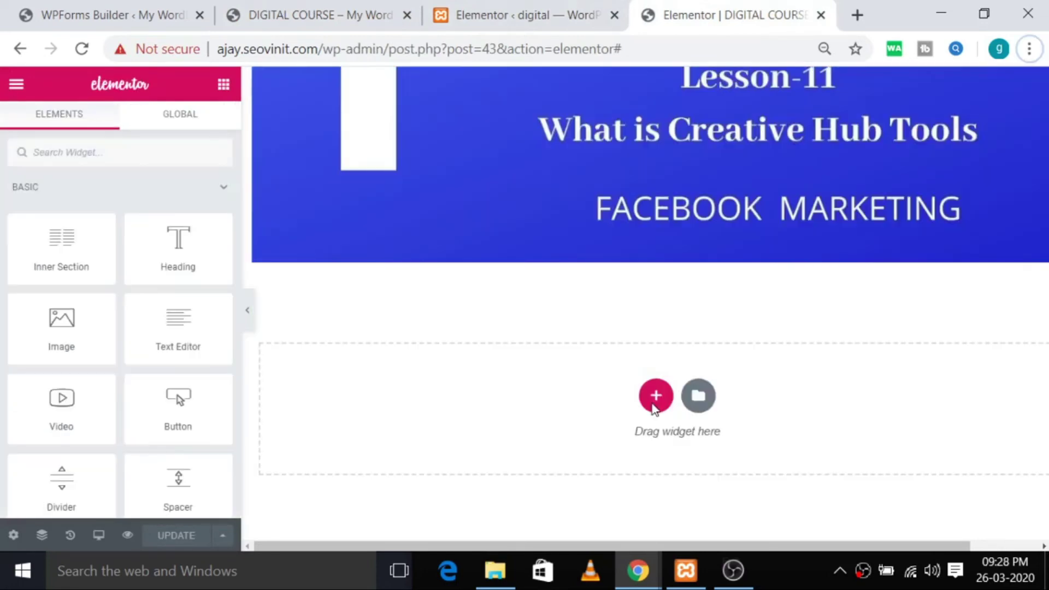
{"action": "scroll", "coordinate": [469, 293], "scroll_direction": "up", "scroll_amount": 5}
{"action": "scroll", "coordinate": [358, 156], "scroll_direction": "down", "scroll_amount": 2}
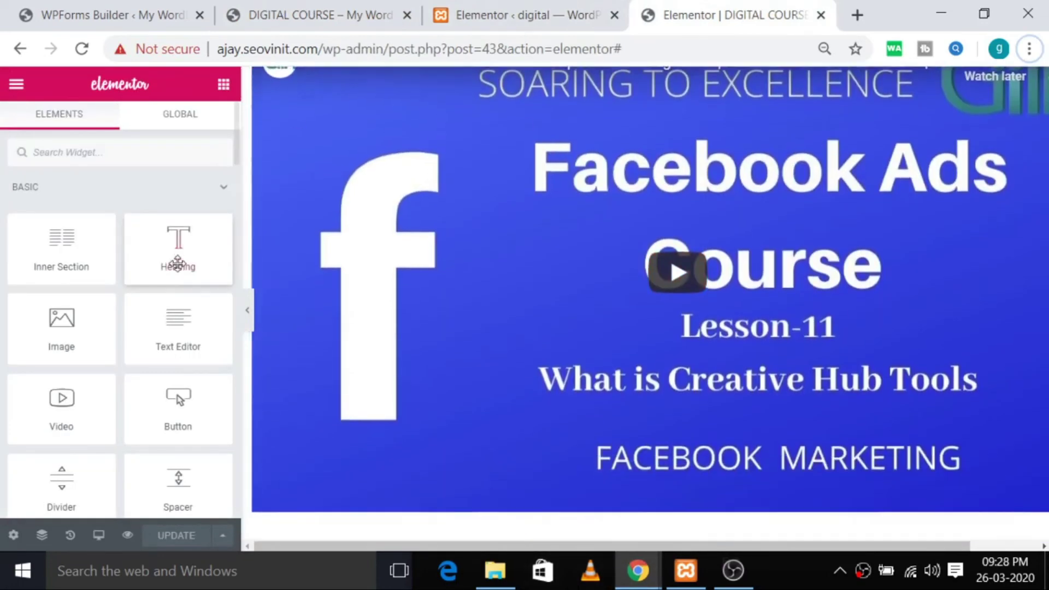
{"action": "scroll", "coordinate": [454, 402], "scroll_direction": "down", "scroll_amount": 4}
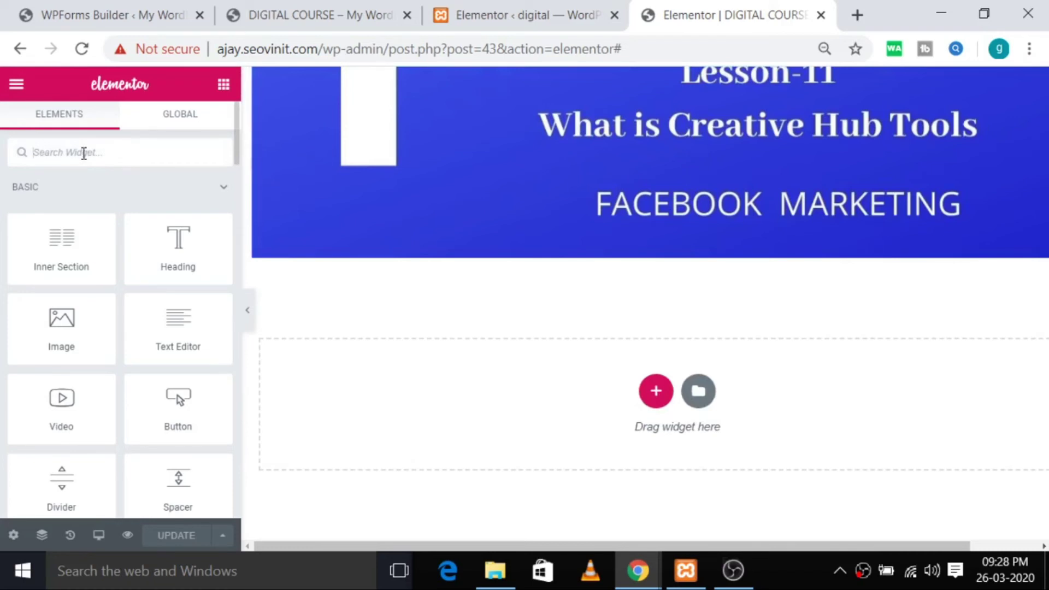
{"action": "type", "text": "FOR"}
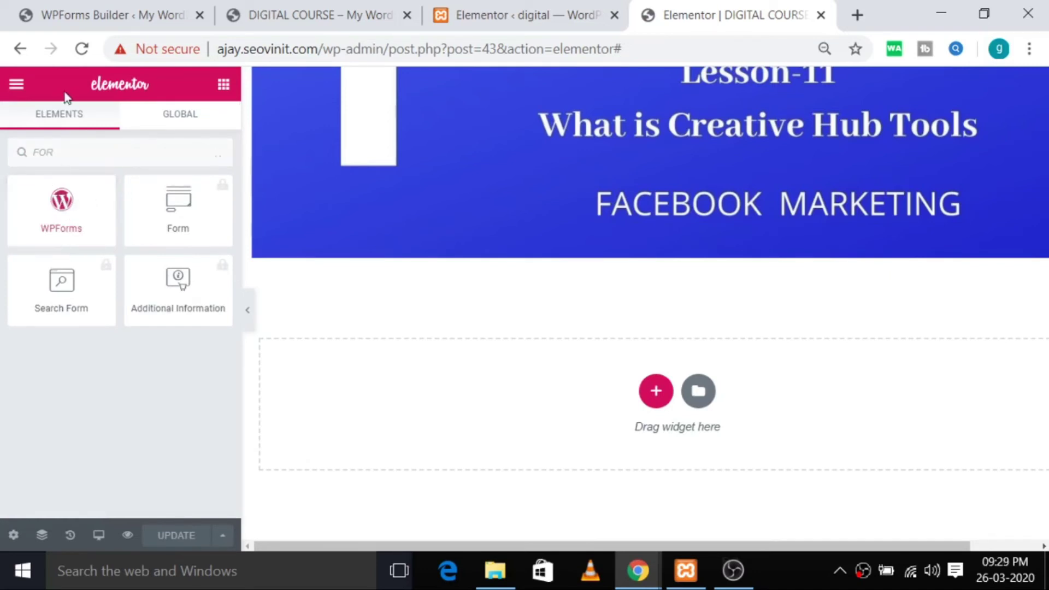
{"action": "left_click_drag", "start_coordinate": [50, 205], "coordinate": [504, 300]}
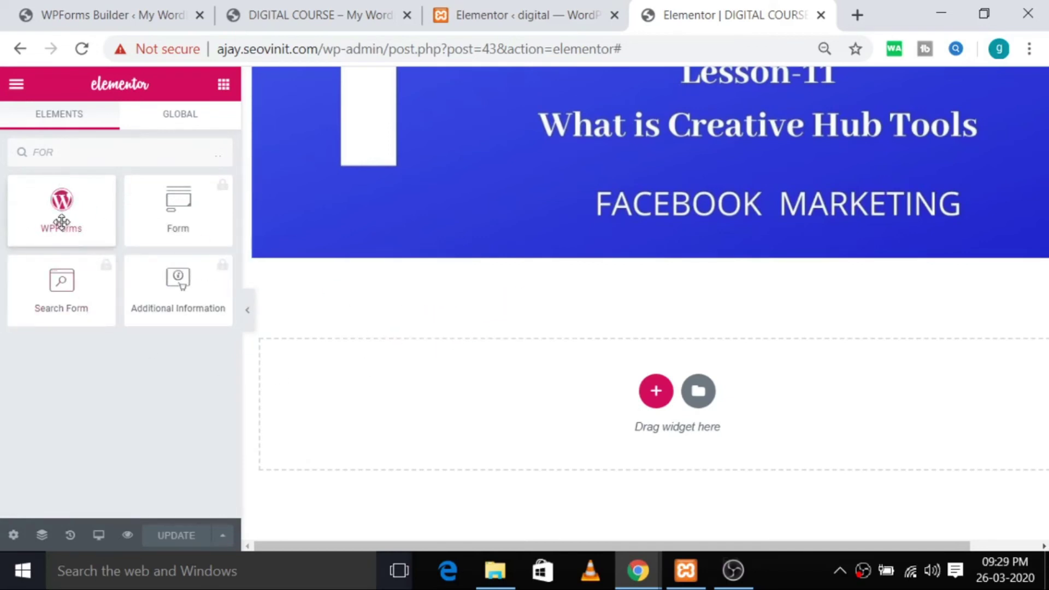
{"action": "left_click_drag", "start_coordinate": [62, 216], "coordinate": [504, 257]}
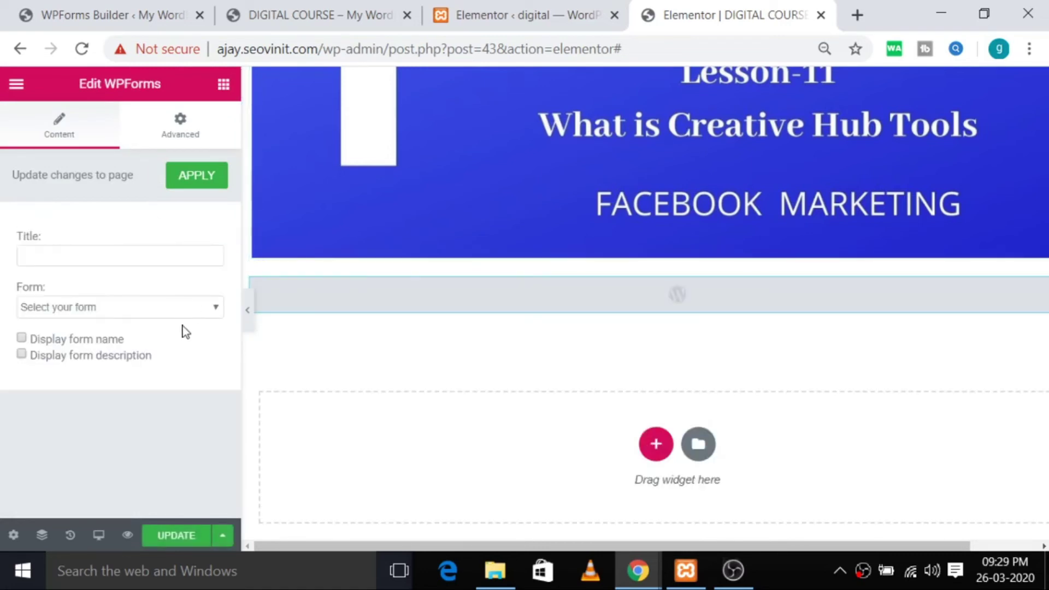
Set the WPForms widget to show the COURSE REGISTER form
{"action": "left_click", "coordinate": [217, 312]}
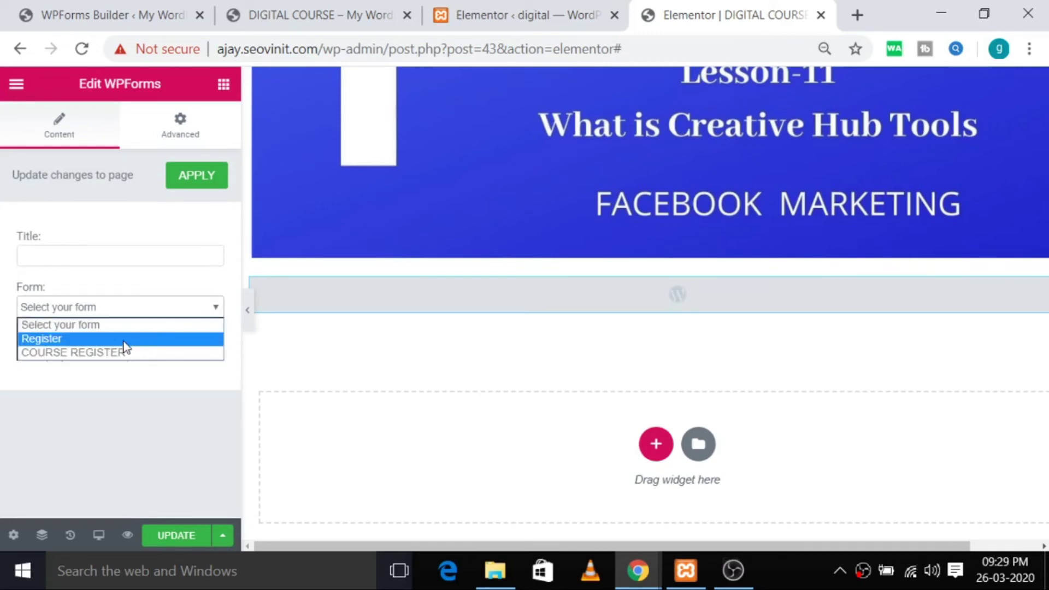
{"action": "left_click", "coordinate": [107, 354]}
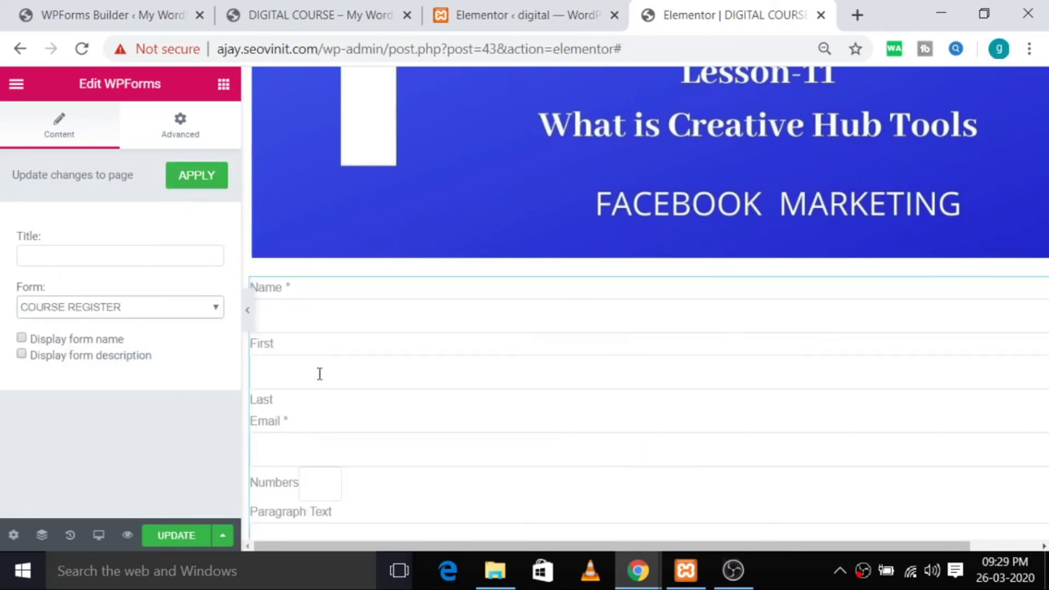
{"action": "scroll", "coordinate": [545, 437], "scroll_direction": "down", "scroll_amount": 2}
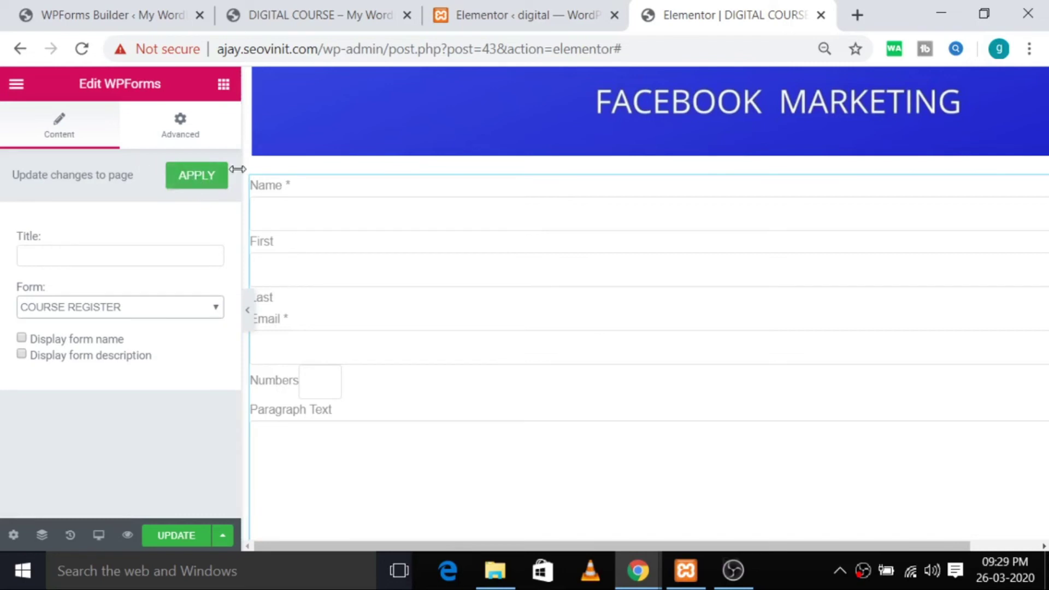
Set the WPForms widget's margin and padding to 1 px on all sides and update the page
{"action": "left_click", "coordinate": [64, 140]}
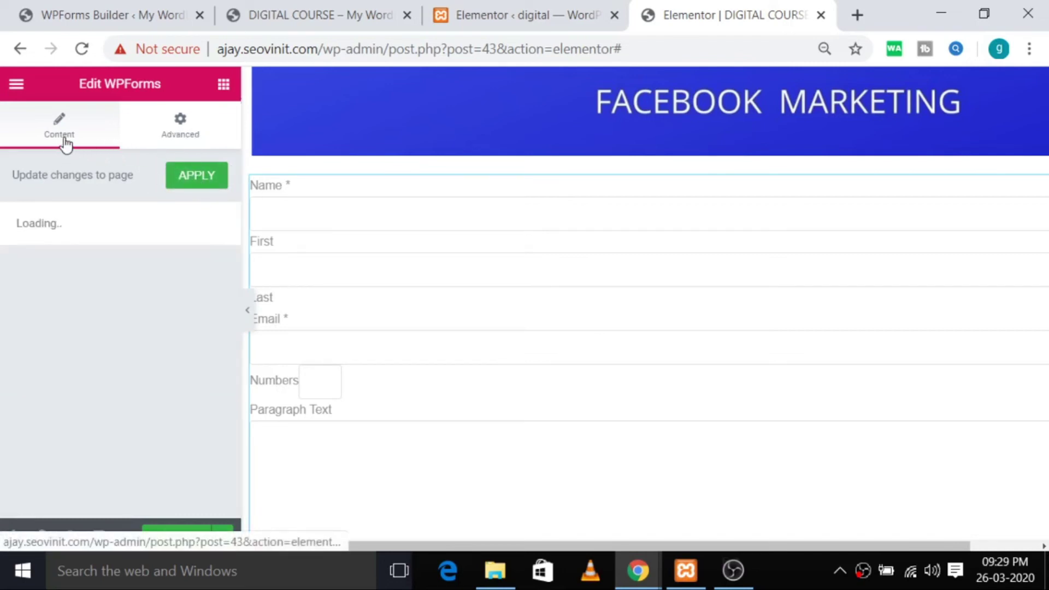
{"action": "left_click", "coordinate": [168, 134]}
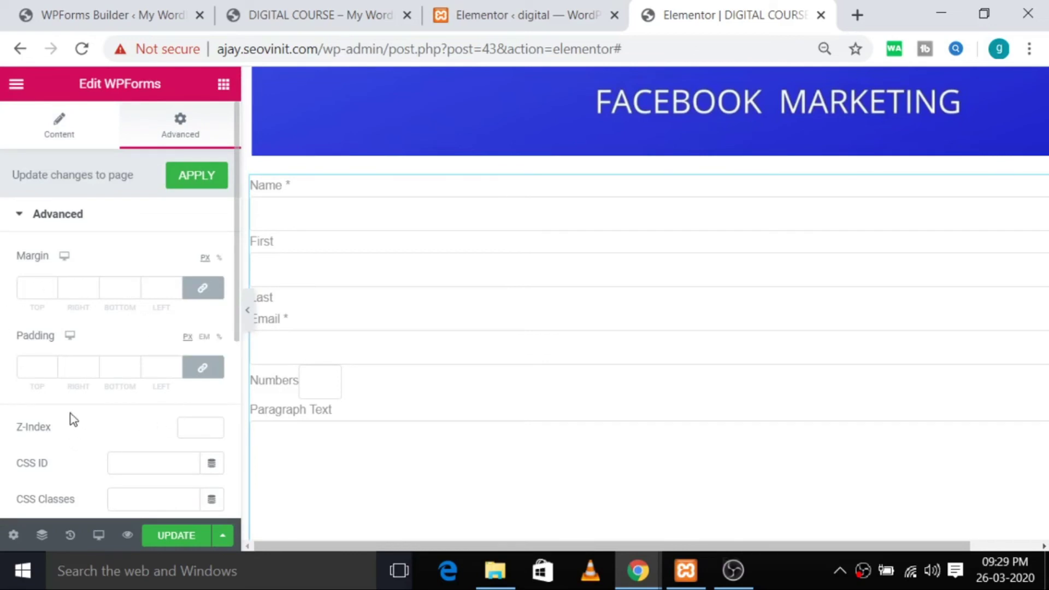
{"action": "left_click", "coordinate": [33, 283]}
{"action": "type", "text": "1"}
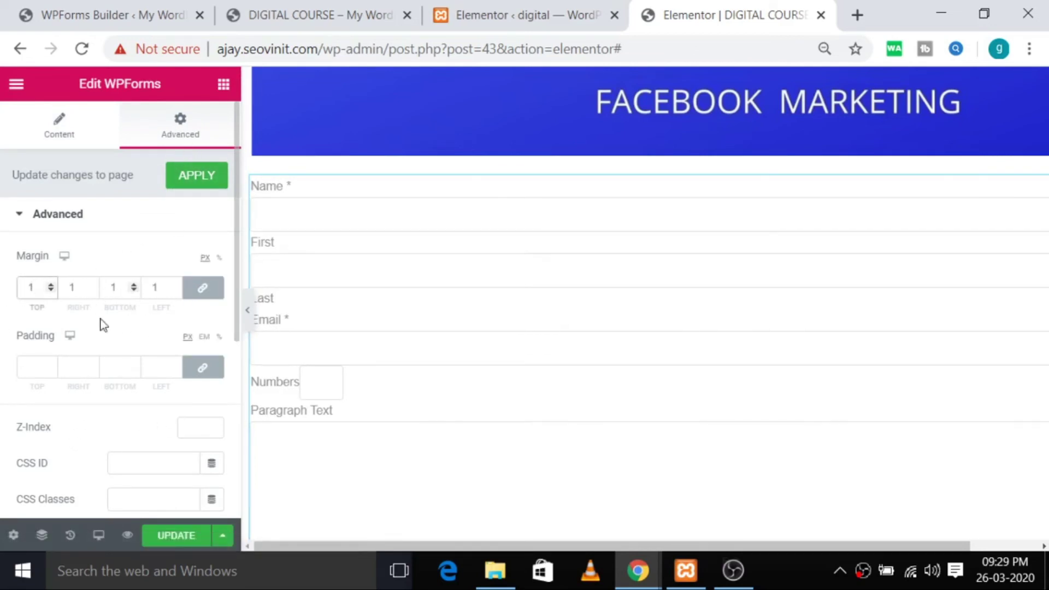
{"action": "left_click", "coordinate": [34, 367]}
{"action": "type", "text": "1"}
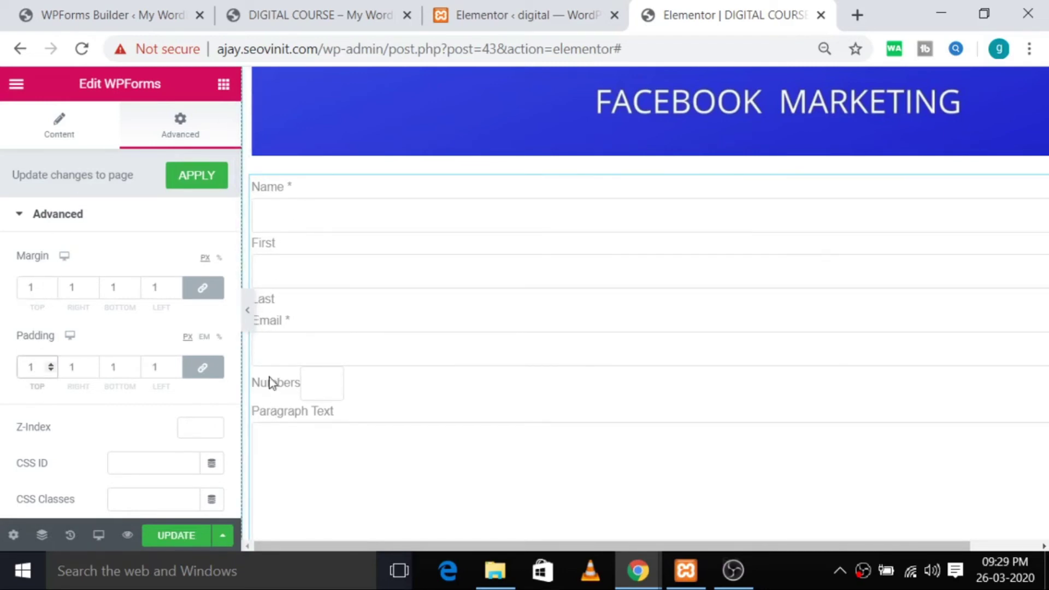
{"action": "left_click", "coordinate": [168, 536]}
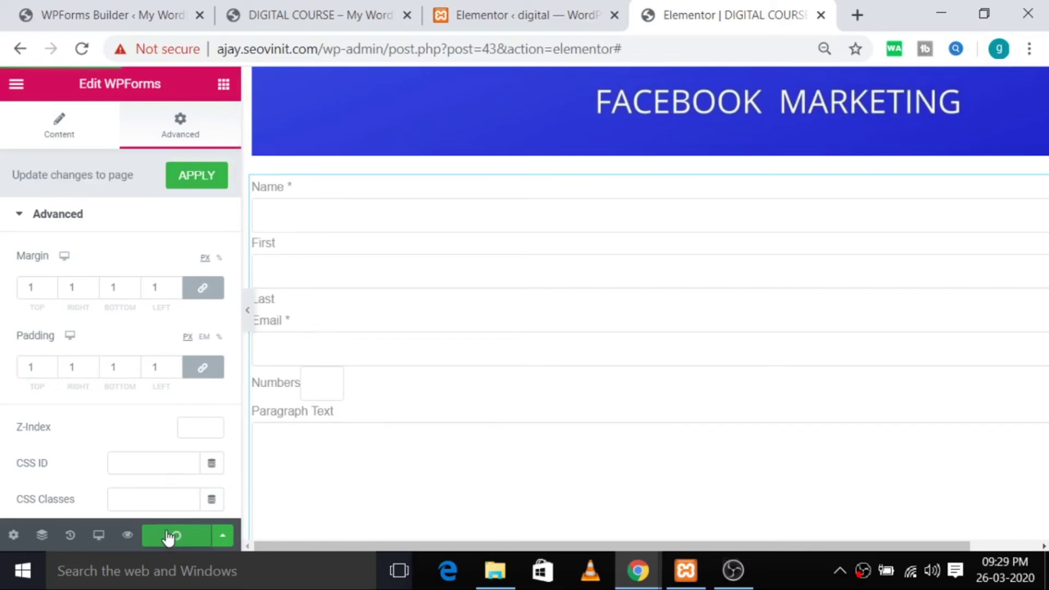
Reload the published digital-course page and check its heading, video and registration form
{"action": "scroll", "coordinate": [511, 283], "scroll_direction": "down", "scroll_amount": 5}
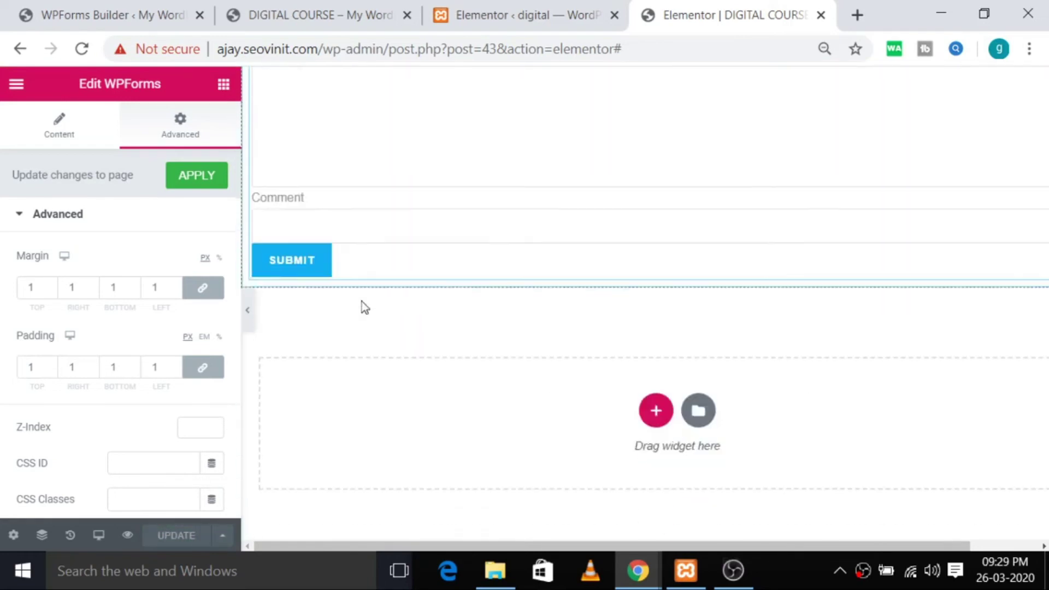
{"action": "scroll", "coordinate": [389, 244], "scroll_direction": "up", "scroll_amount": 10}
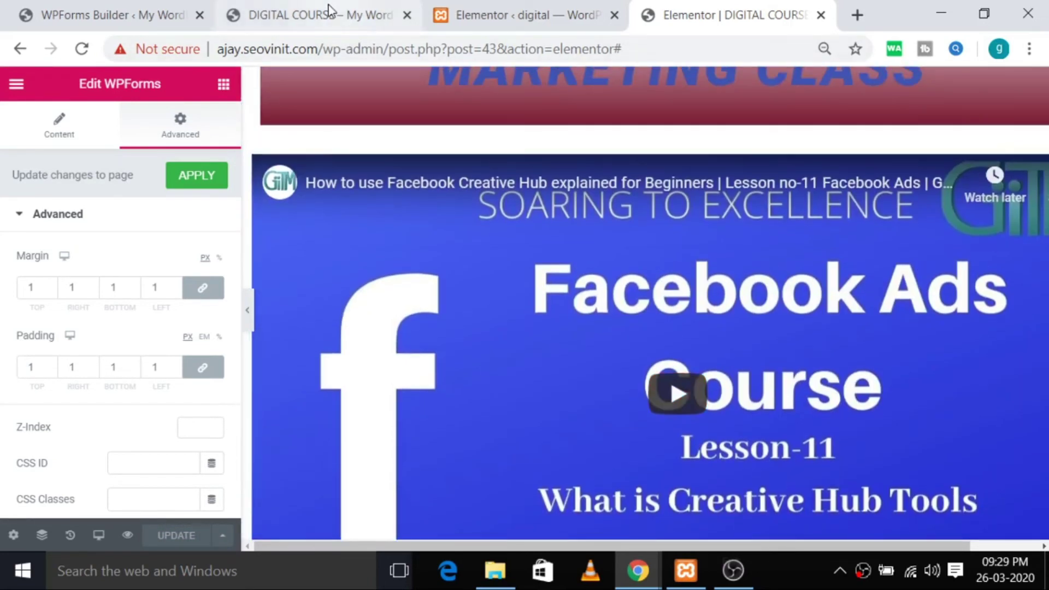
{"action": "left_click", "coordinate": [328, 10]}
{"action": "left_click", "coordinate": [406, 51]}
{"action": "key", "text": "Return"}
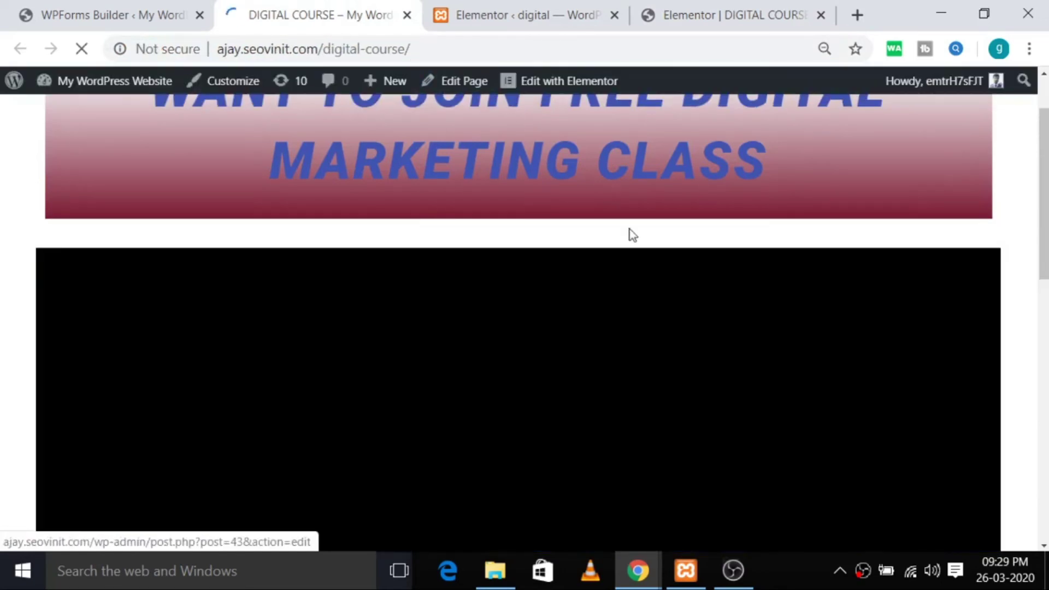
{"action": "scroll", "coordinate": [578, 335], "scroll_direction": "down", "scroll_amount": 10}
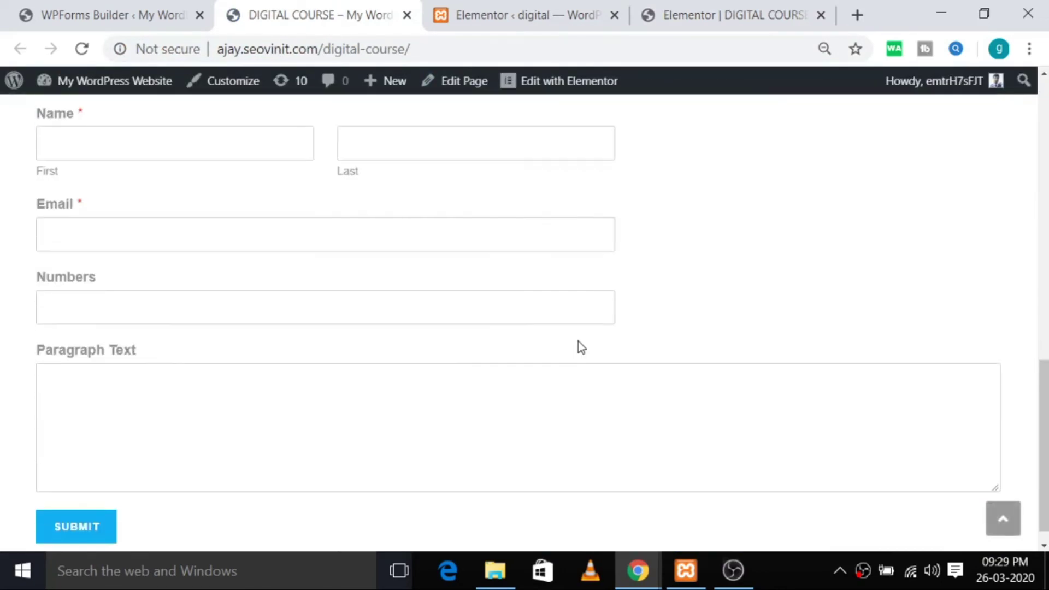
{"action": "scroll", "coordinate": [481, 368], "scroll_direction": "up", "scroll_amount": 4}
{"action": "scroll", "coordinate": [478, 365], "scroll_direction": "down", "scroll_amount": 5}
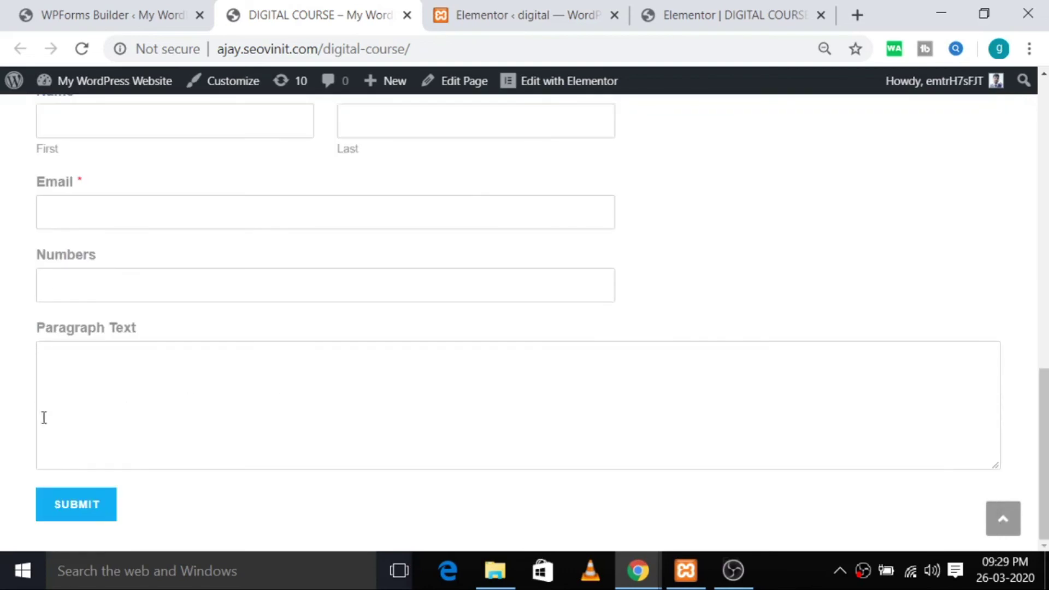
{"action": "scroll", "coordinate": [44, 417], "scroll_direction": "up", "scroll_amount": 15}
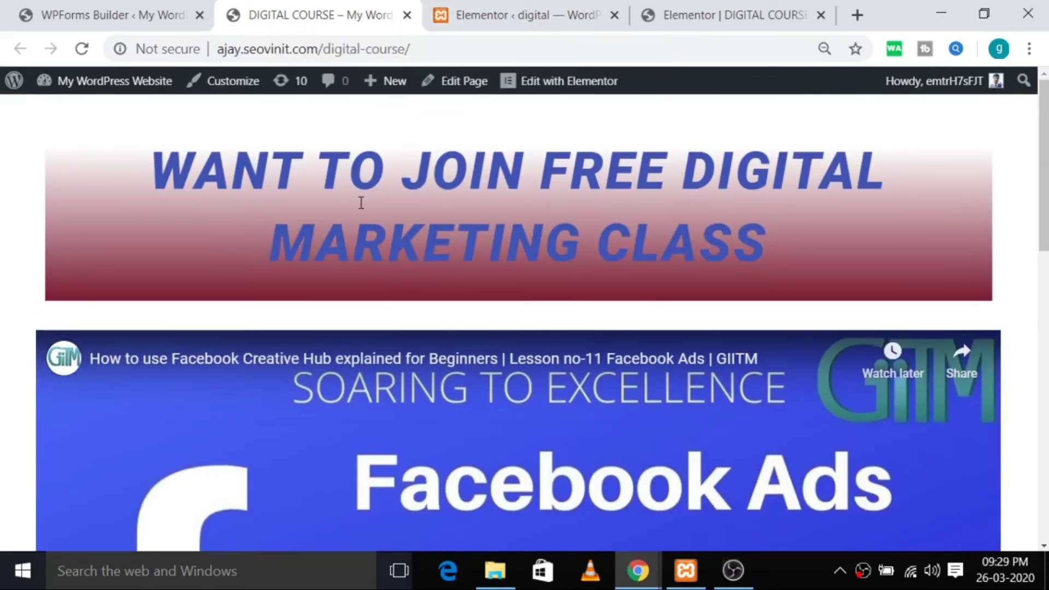
{"action": "scroll", "coordinate": [644, 321], "scroll_direction": "down", "scroll_amount": 12}
{"action": "scroll", "coordinate": [185, 304], "scroll_direction": "up", "scroll_amount": 11}
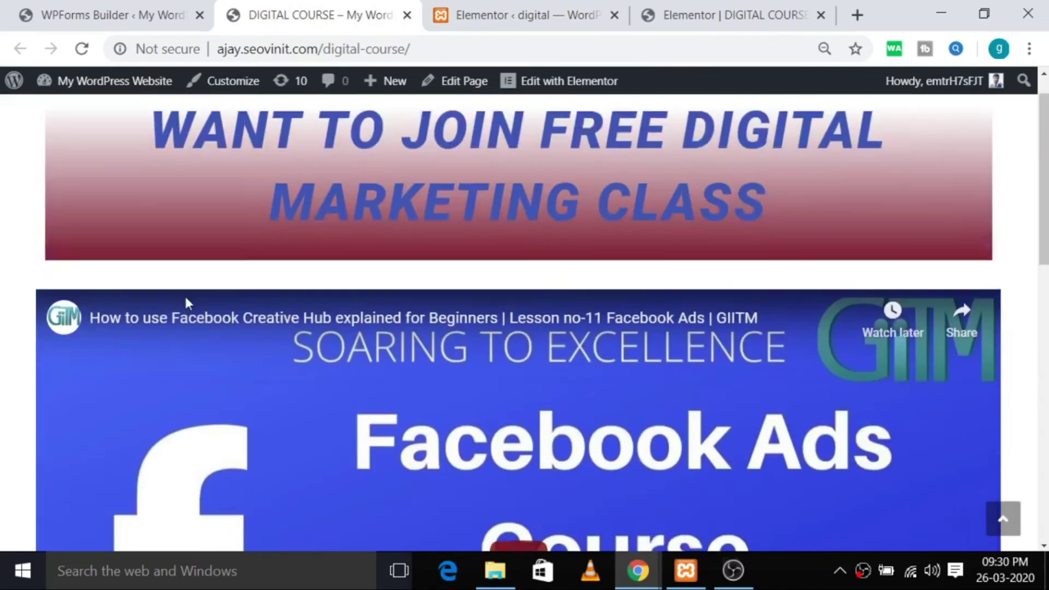
{"action": "scroll", "coordinate": [186, 304], "scroll_direction": "up", "scroll_amount": 1}
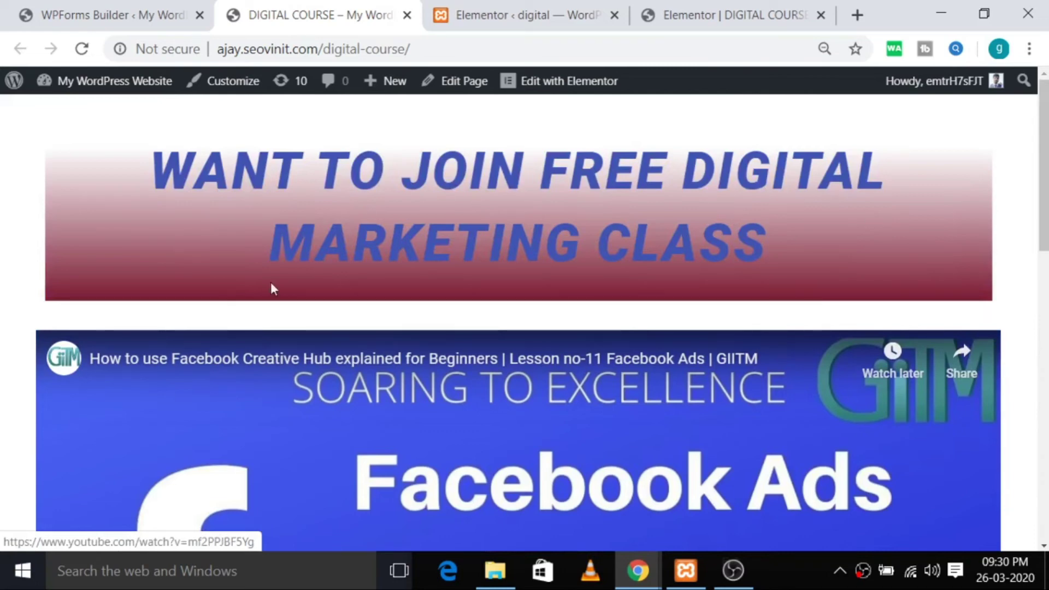
{"action": "scroll", "coordinate": [950, 290], "scroll_direction": "down", "scroll_amount": 5}
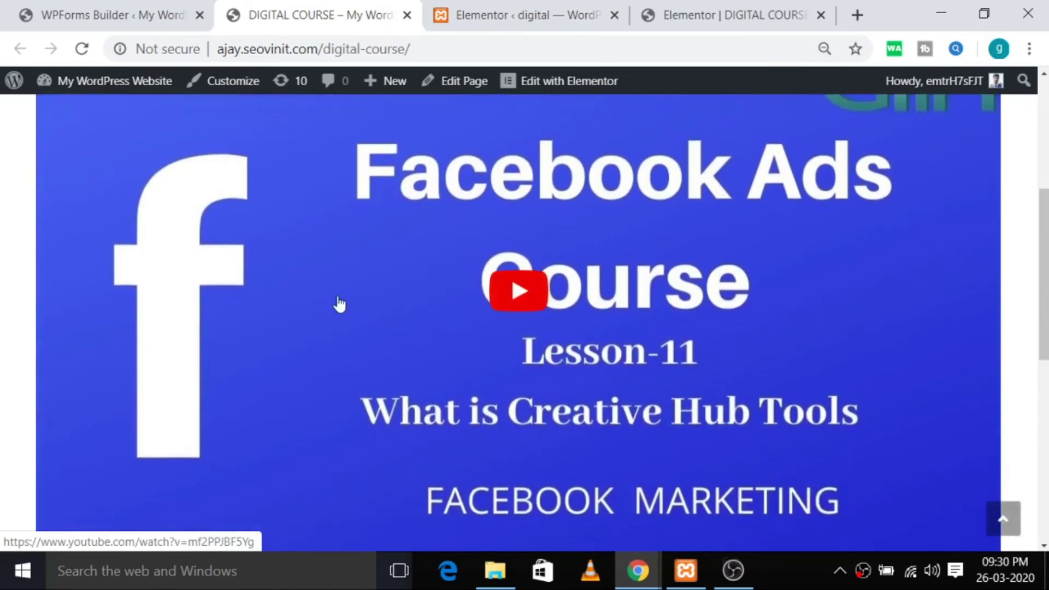
{"action": "scroll", "coordinate": [340, 304], "scroll_direction": "up", "scroll_amount": 1}
{"action": "scroll", "coordinate": [525, 313], "scroll_direction": "down", "scroll_amount": 2}
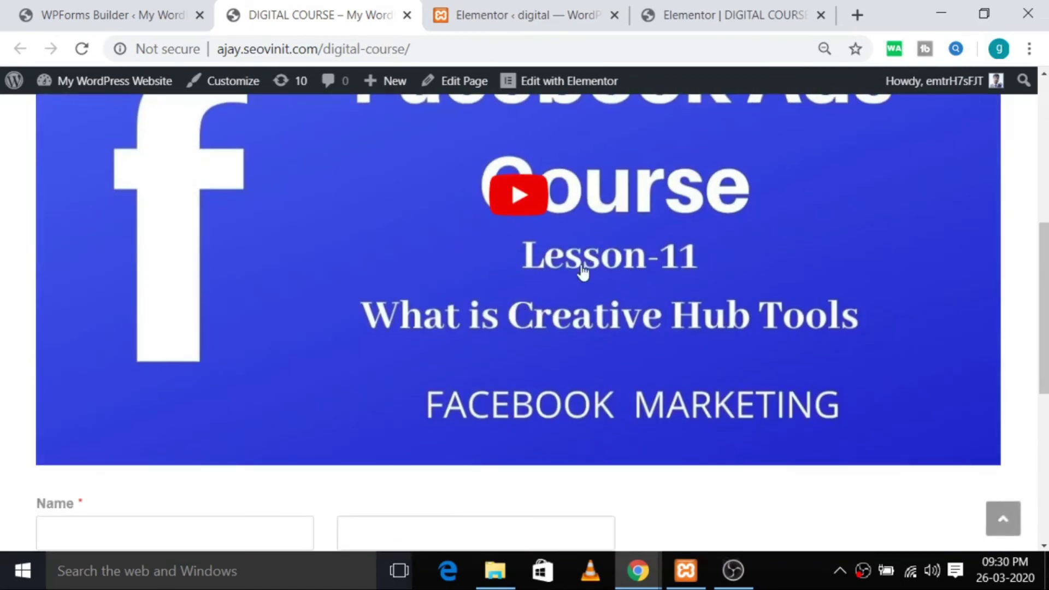
Examine the registration form's fields and submit button on the published digital-course page
{"action": "scroll", "coordinate": [584, 271], "scroll_direction": "down", "scroll_amount": 5}
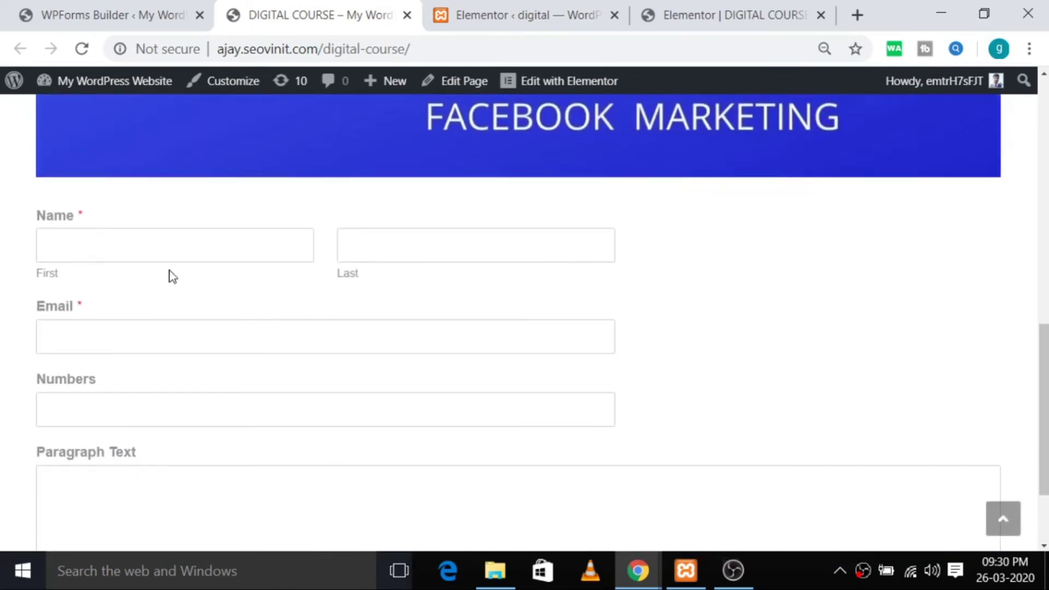
{"action": "scroll", "coordinate": [181, 285], "scroll_direction": "down", "scroll_amount": 2}
{"action": "scroll", "coordinate": [190, 300], "scroll_direction": "up", "scroll_amount": 4}
{"action": "scroll", "coordinate": [136, 301], "scroll_direction": "down", "scroll_amount": 4}
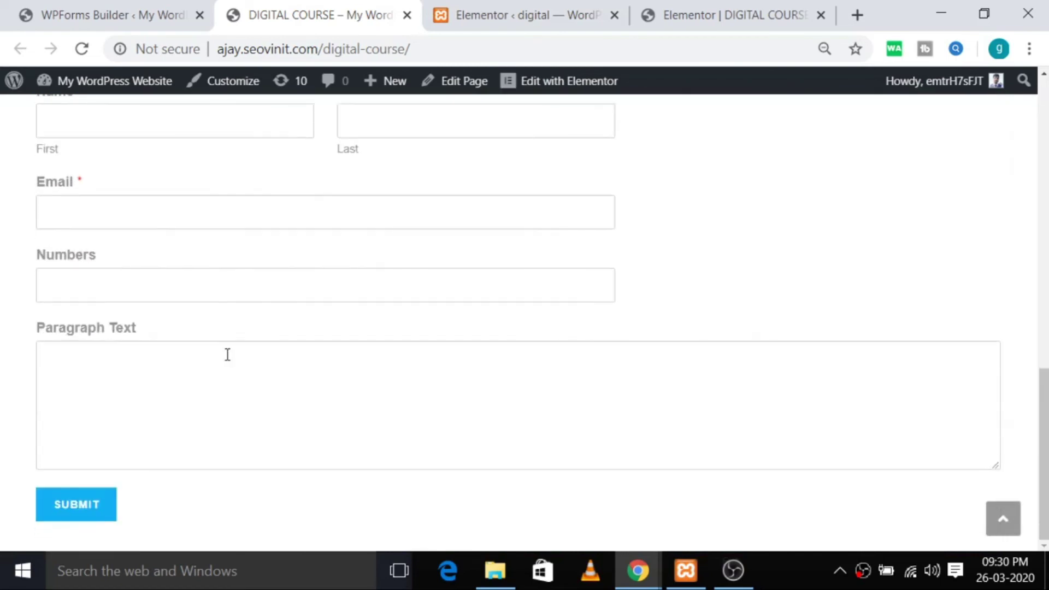
{"action": "scroll", "coordinate": [173, 341], "scroll_direction": "up", "scroll_amount": 2}
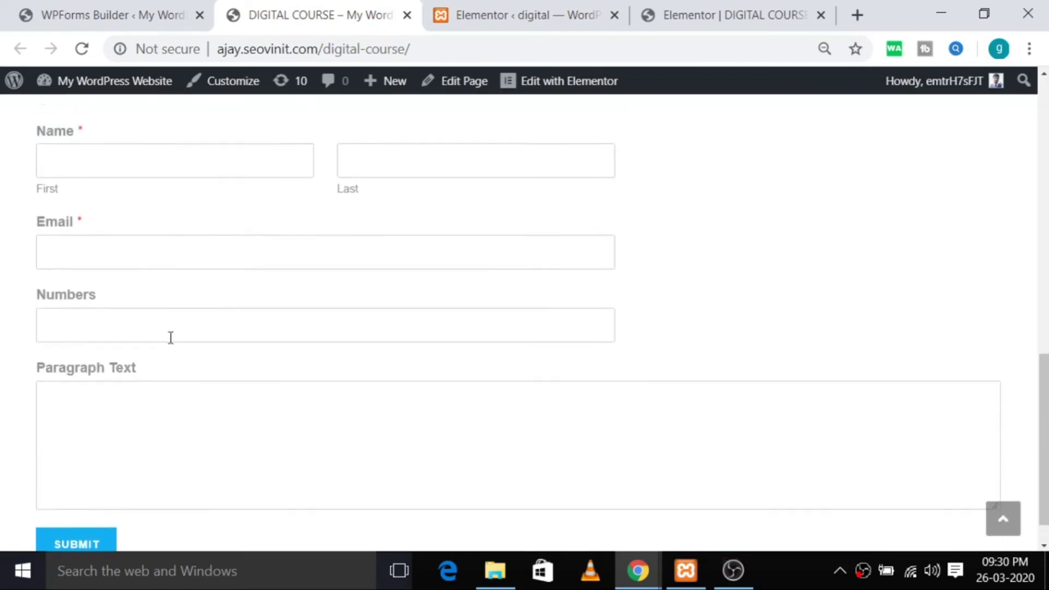
{"action": "scroll", "coordinate": [398, 229], "scroll_direction": "down", "scroll_amount": 2}
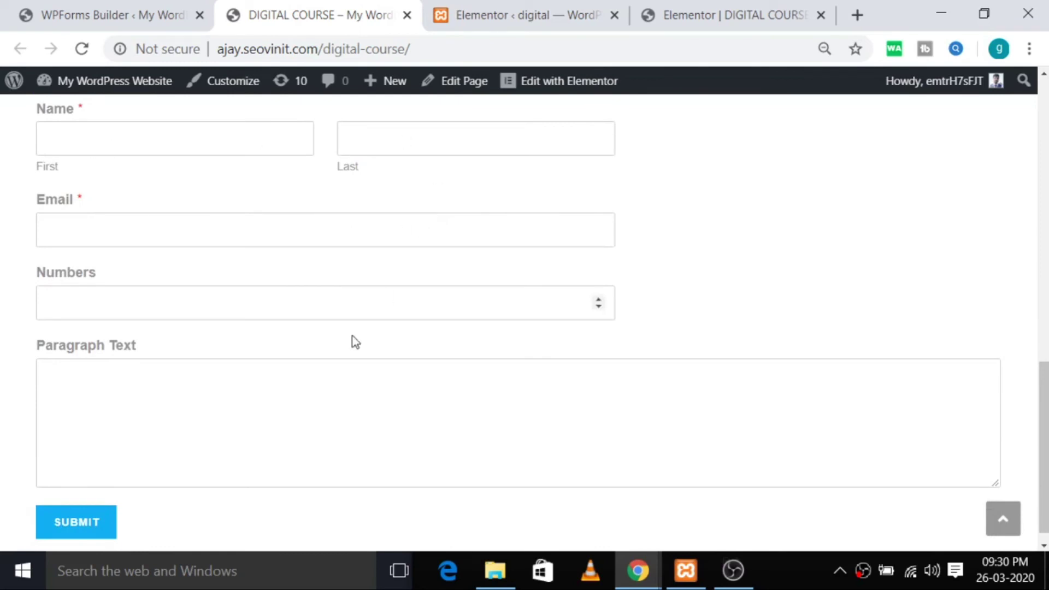
{"action": "scroll", "coordinate": [229, 416], "scroll_direction": "down", "scroll_amount": 1}
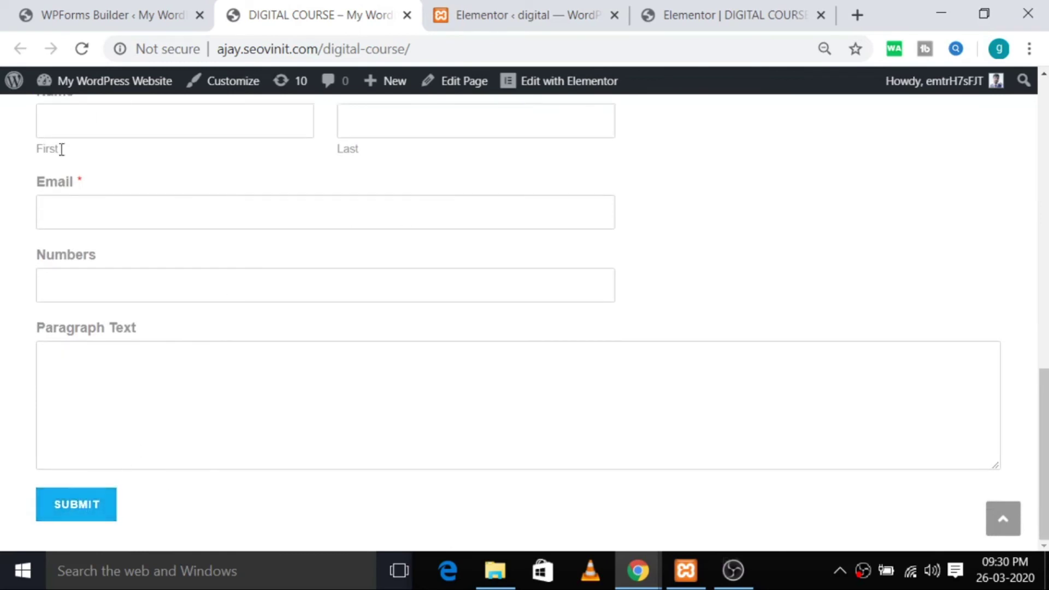
{"action": "scroll", "coordinate": [206, 396], "scroll_direction": "up", "scroll_amount": 2}
{"action": "scroll", "coordinate": [254, 443], "scroll_direction": "down", "scroll_amount": 2}
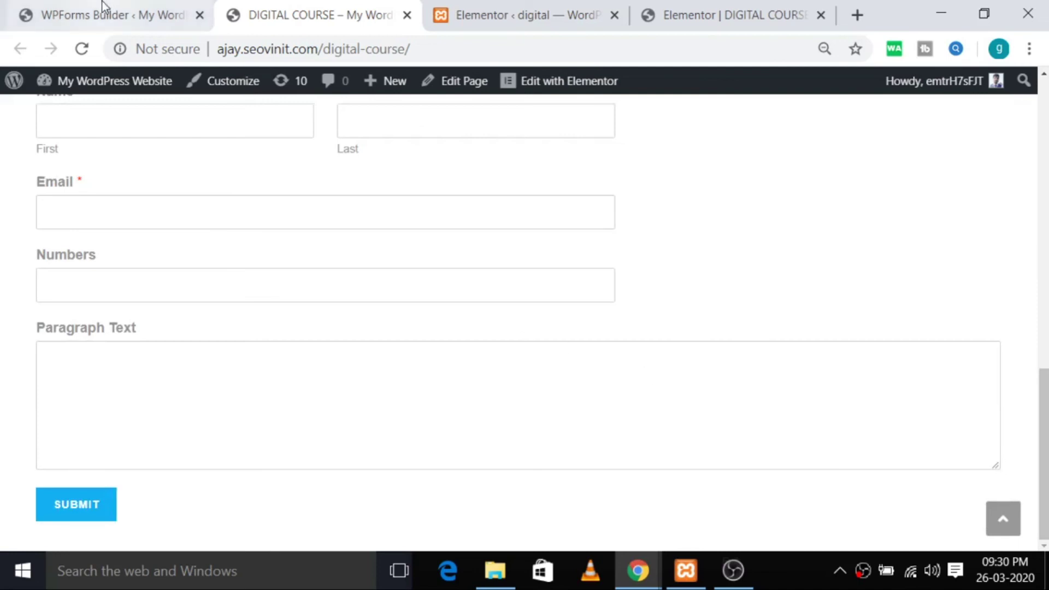
Leave the COURSE REGISTER form builder for the WordPress dashboard and open the site's General Settings
{"action": "left_click", "coordinate": [164, 12]}
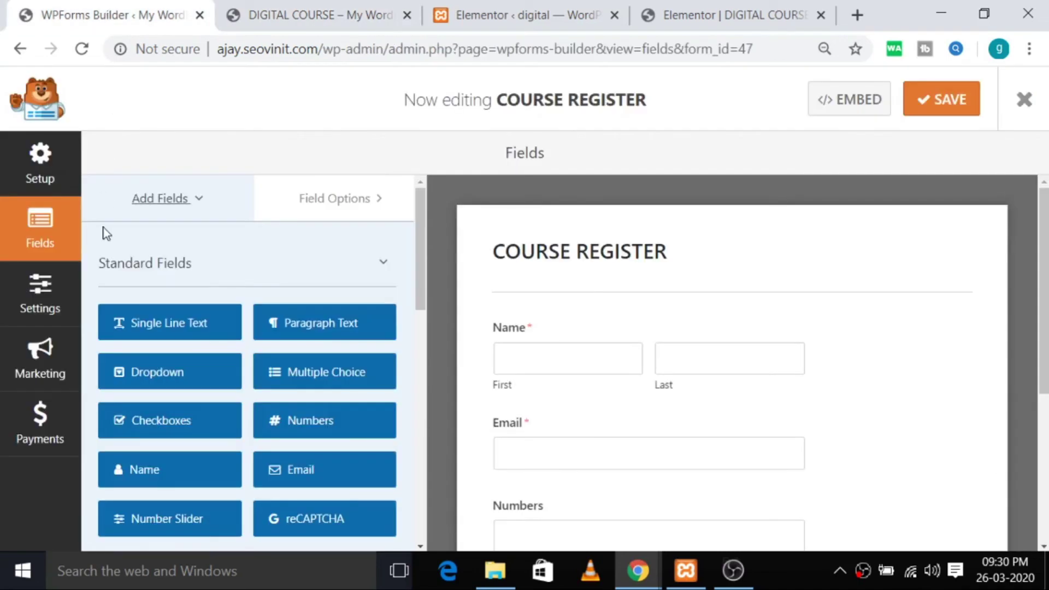
{"action": "left_click", "coordinate": [21, 49]}
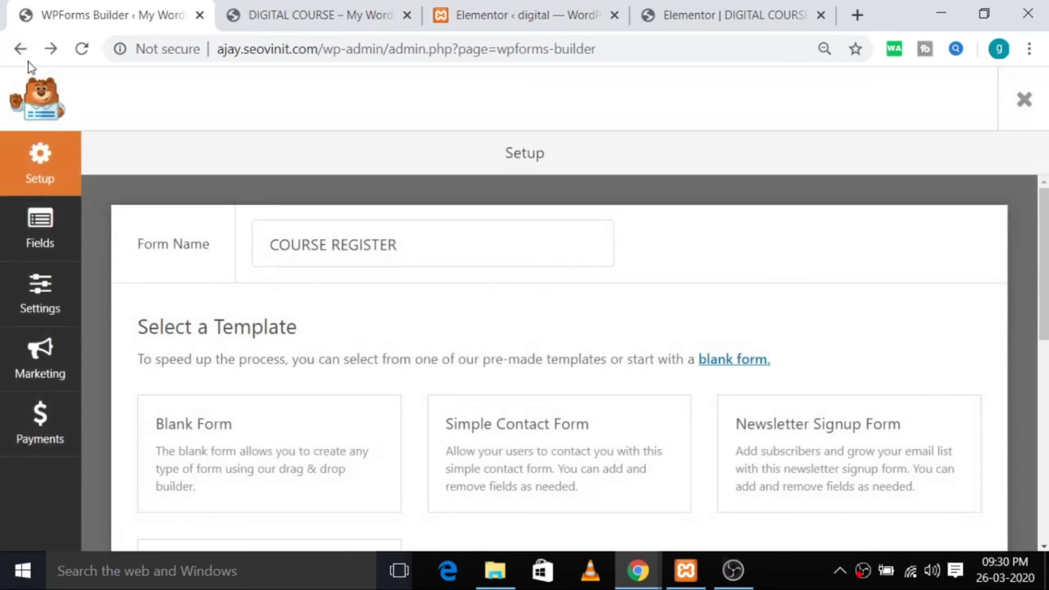
{"action": "left_click", "coordinate": [21, 51]}
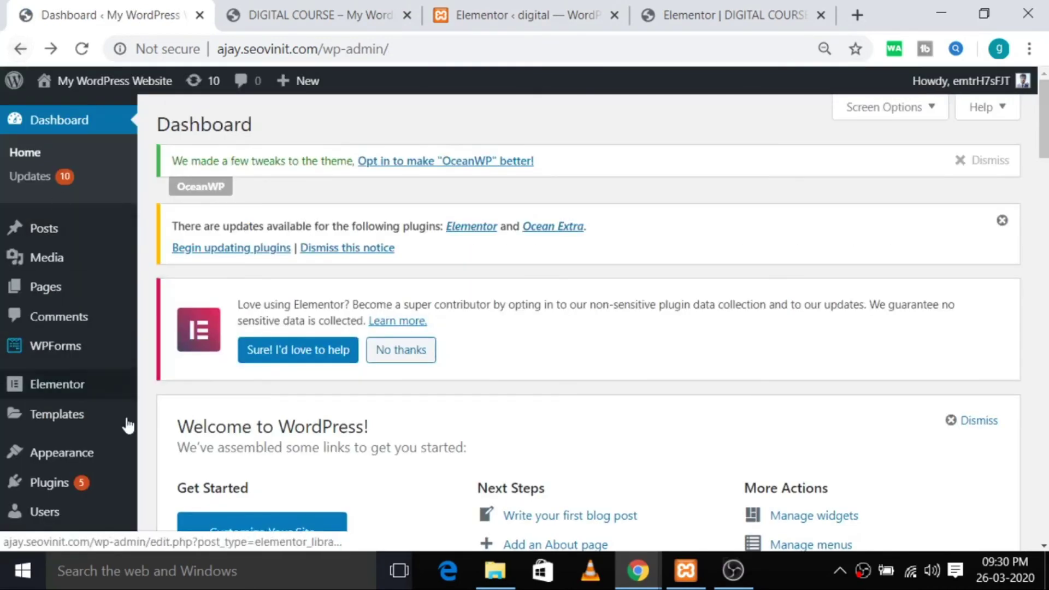
{"action": "scroll", "coordinate": [40, 424], "scroll_direction": "down", "scroll_amount": 6}
{"action": "scroll", "coordinate": [84, 448], "scroll_direction": "down", "scroll_amount": 5}
{"action": "mouse_move", "coordinate": [33, 461]}
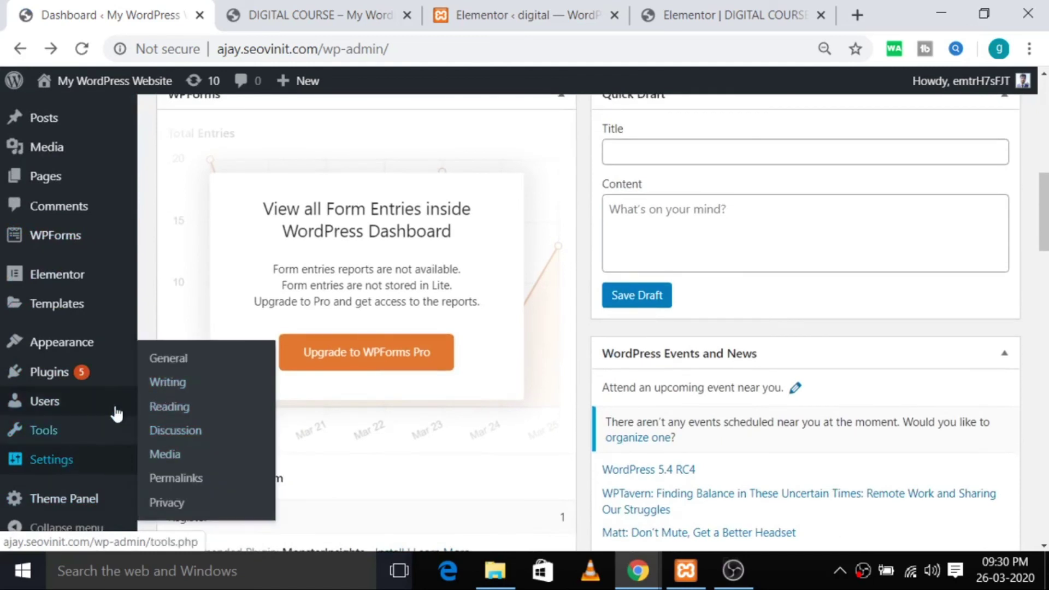
{"action": "left_click", "coordinate": [160, 363]}
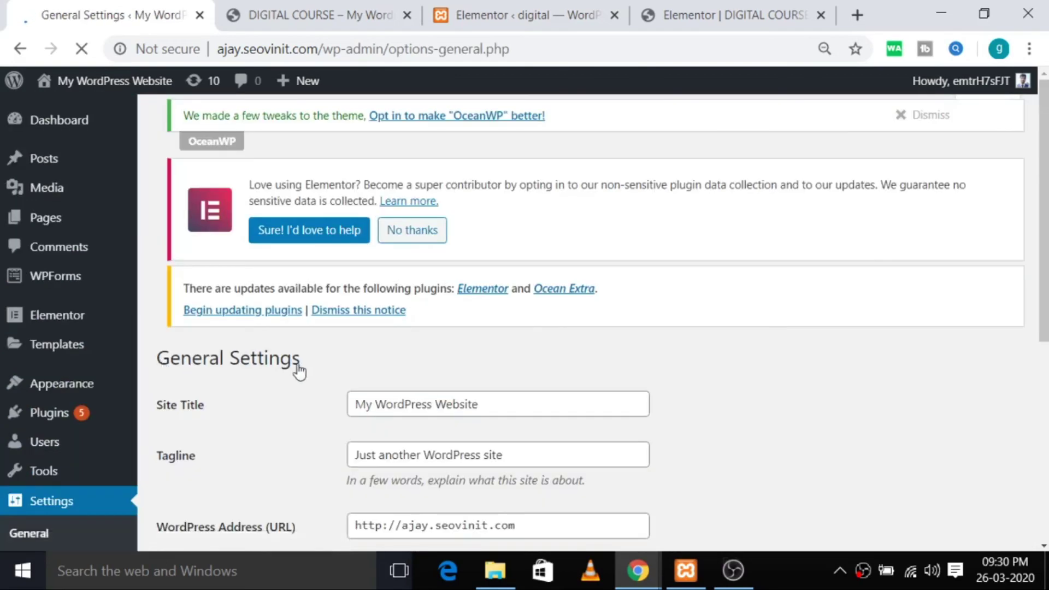
Check the Administration Email Address in General Settings against the published registration form
{"action": "scroll", "coordinate": [424, 397], "scroll_direction": "down", "scroll_amount": 15}
{"action": "scroll", "coordinate": [426, 412], "scroll_direction": "up", "scroll_amount": 7}
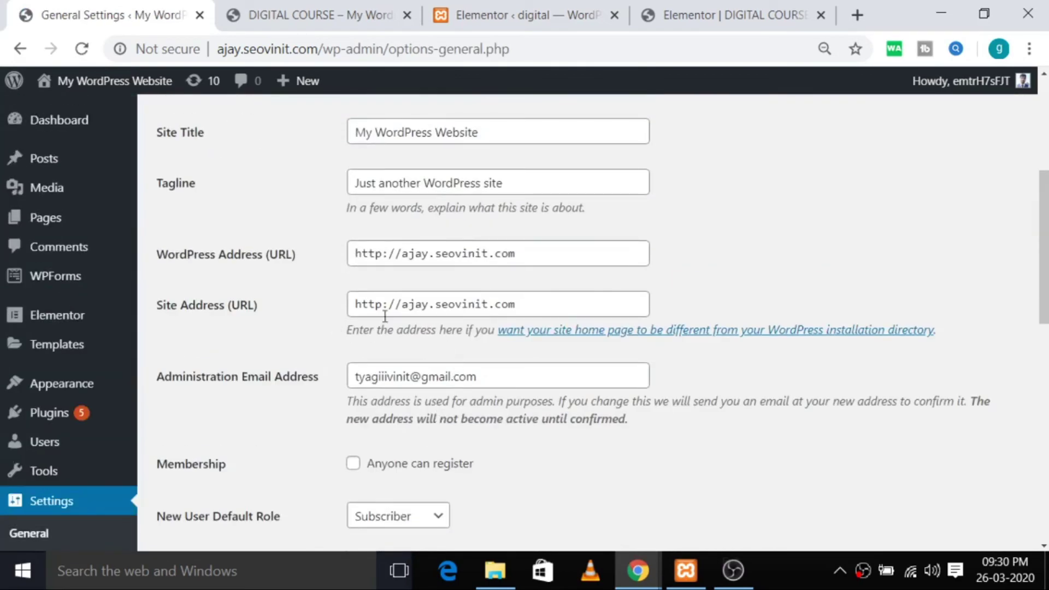
{"action": "triple_click", "coordinate": [504, 377]}
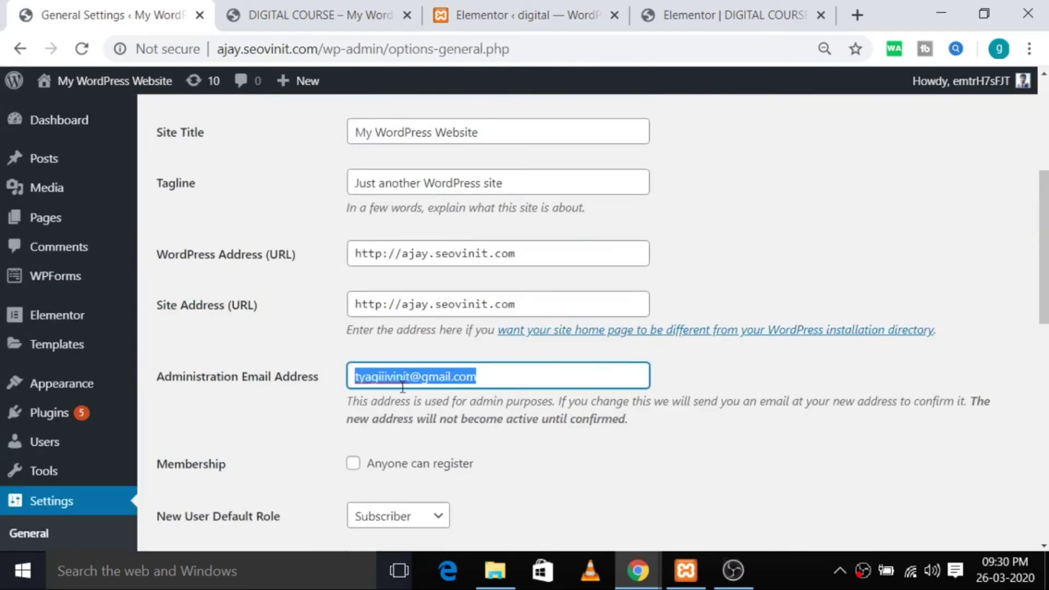
{"action": "left_click", "coordinate": [317, 18]}
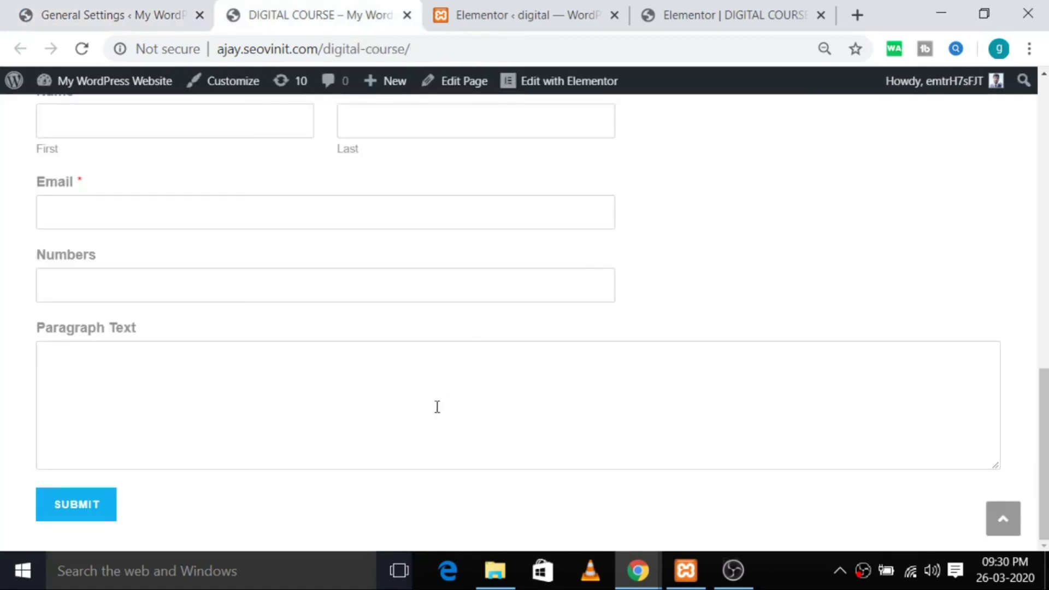
{"action": "scroll", "coordinate": [201, 375], "scroll_direction": "up", "scroll_amount": 4}
{"action": "scroll", "coordinate": [176, 404], "scroll_direction": "down", "scroll_amount": 1}
{"action": "scroll", "coordinate": [164, 407], "scroll_direction": "down", "scroll_amount": 3}
{"action": "left_click", "coordinate": [81, 18]}
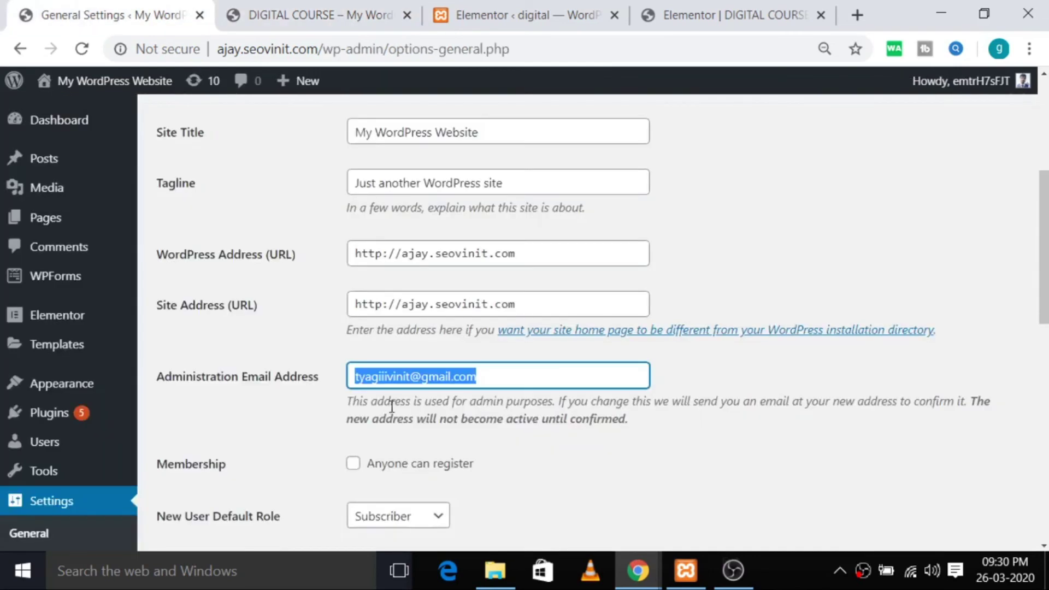
{"action": "scroll", "coordinate": [467, 407], "scroll_direction": "up", "scroll_amount": 5}
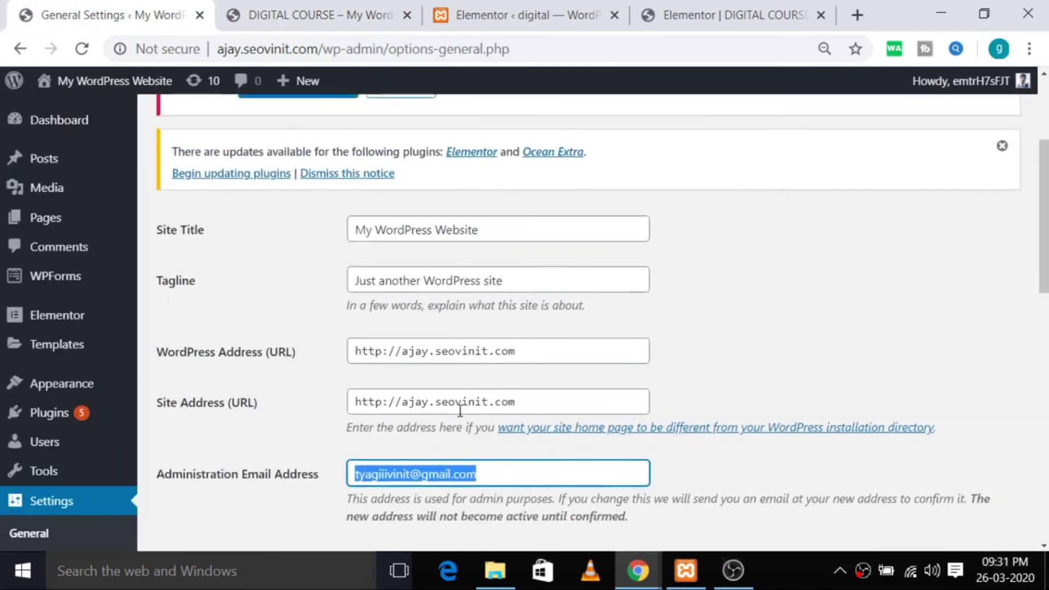
Switch to the incognito browser window and load the published digital-course page's address there
{"action": "left_click", "coordinate": [351, 11]}
{"action": "left_click", "coordinate": [419, 49]}
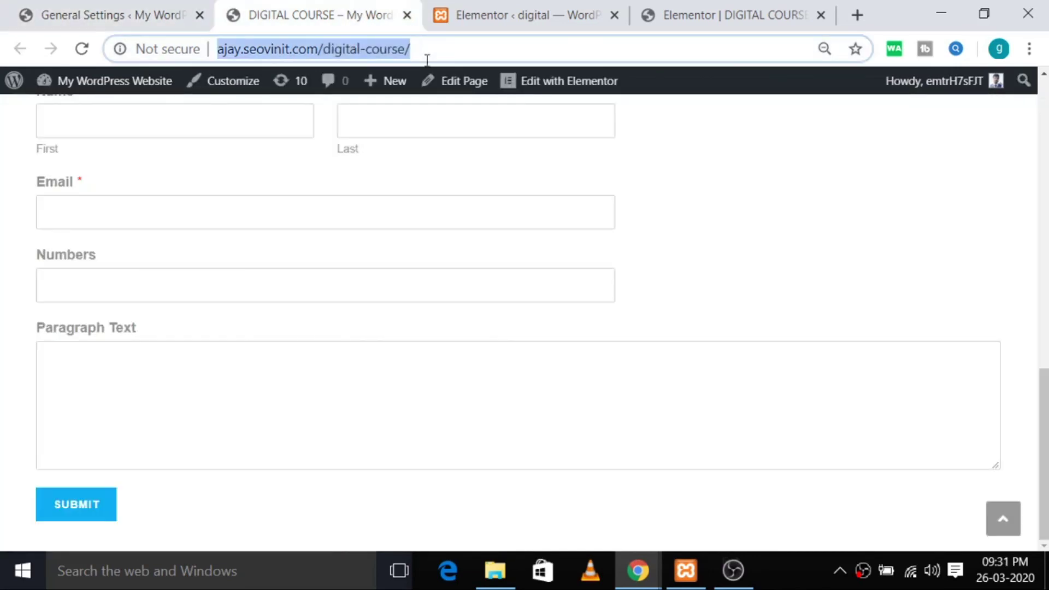
{"action": "mouse_move", "coordinate": [638, 570]}
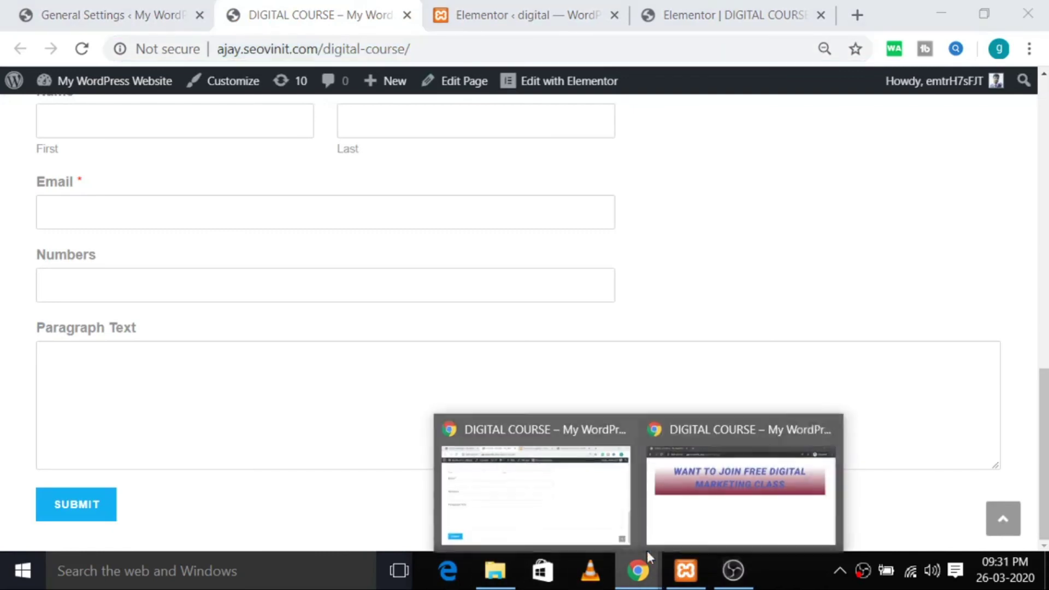
{"action": "left_click", "coordinate": [678, 533]}
{"action": "left_click", "coordinate": [445, 49]}
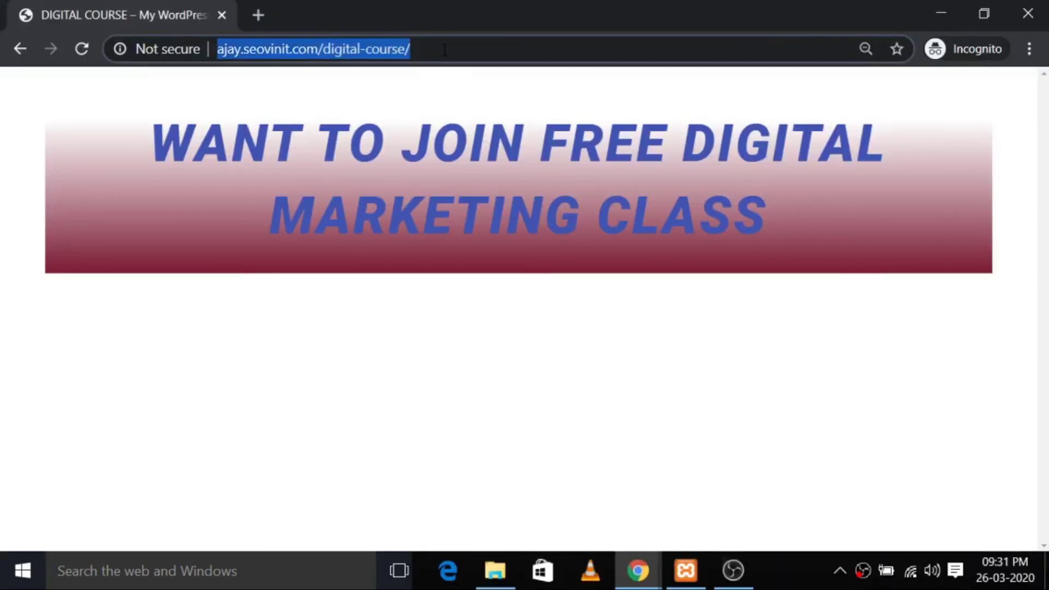
{"action": "key", "text": "Return"}
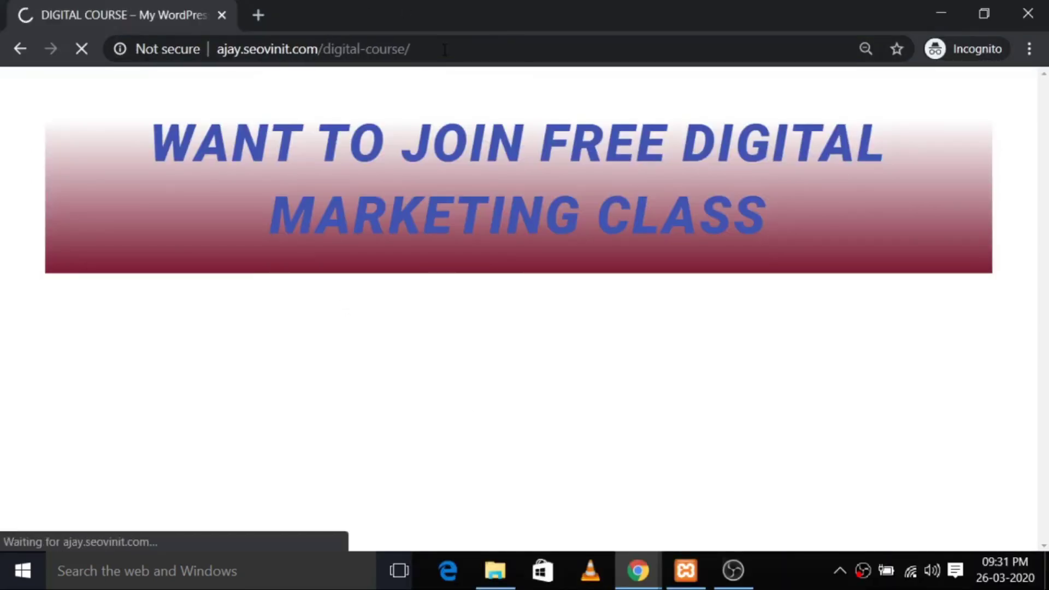
Examine the digital-course page's heading, video and registration form as a logged-out visitor sees them
{"action": "scroll", "coordinate": [607, 473], "scroll_direction": "down", "scroll_amount": 8}
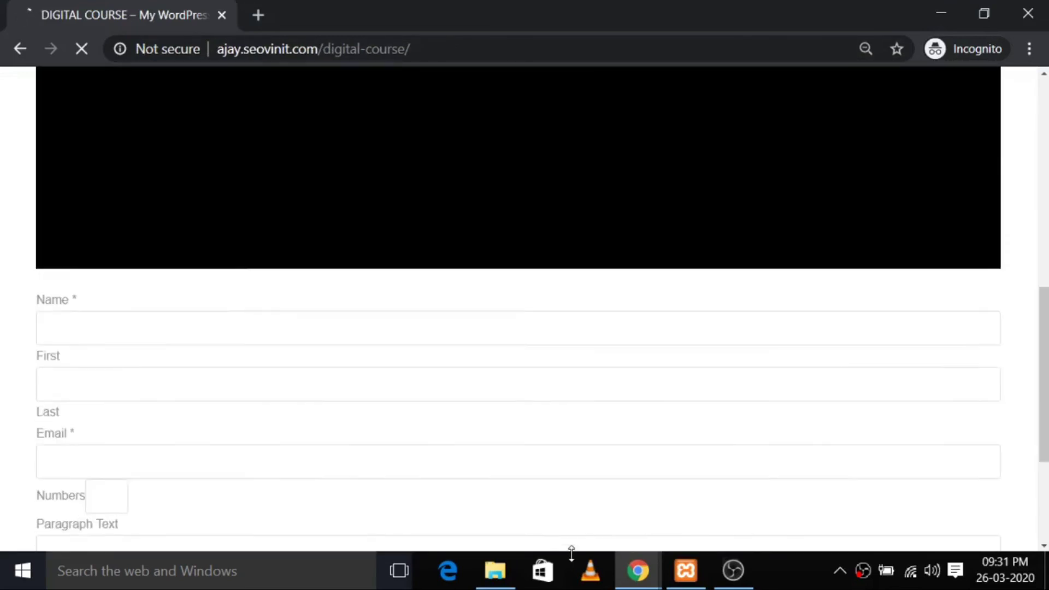
{"action": "scroll", "coordinate": [328, 464], "scroll_direction": "up", "scroll_amount": 4}
{"action": "scroll", "coordinate": [230, 497], "scroll_direction": "down", "scroll_amount": 10}
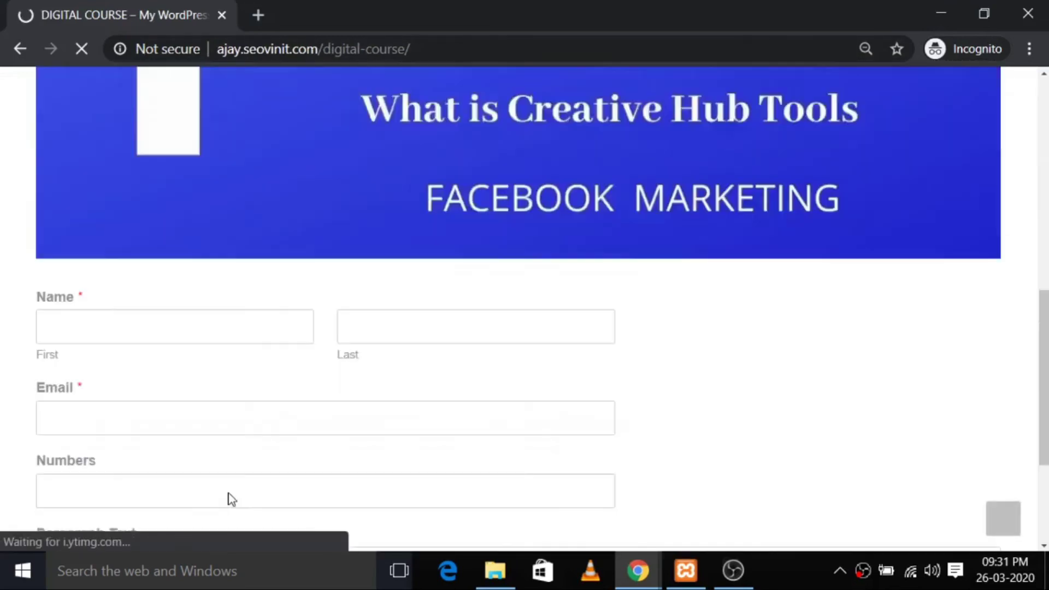
{"action": "scroll", "coordinate": [504, 445], "scroll_direction": "up", "scroll_amount": 10}
{"action": "scroll", "coordinate": [351, 395], "scroll_direction": "down", "scroll_amount": 1}
{"action": "scroll", "coordinate": [614, 464], "scroll_direction": "down", "scroll_amount": 10}
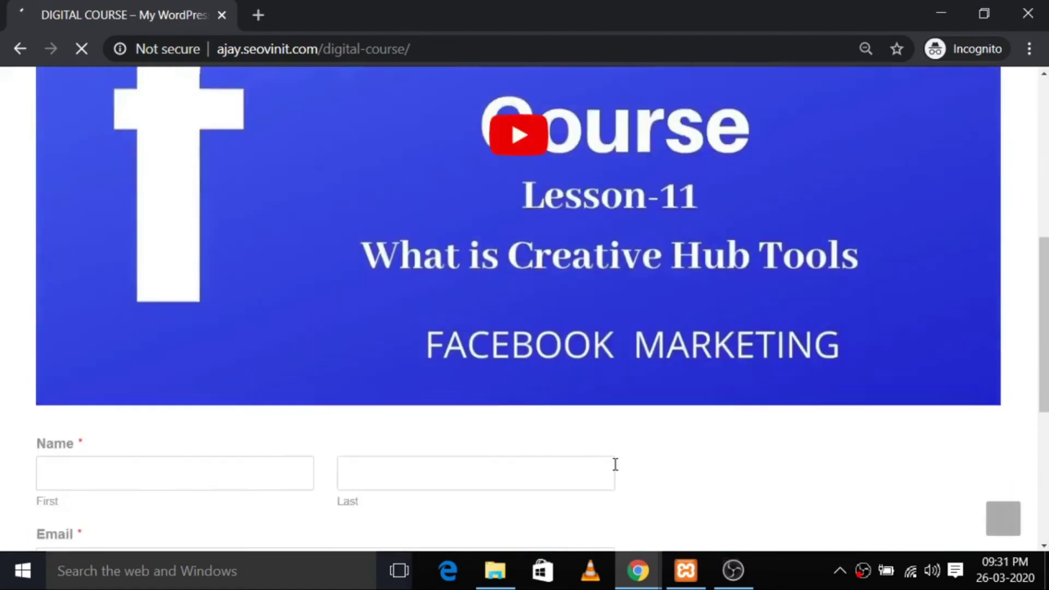
{"action": "scroll", "coordinate": [551, 504], "scroll_direction": "up", "scroll_amount": 10}
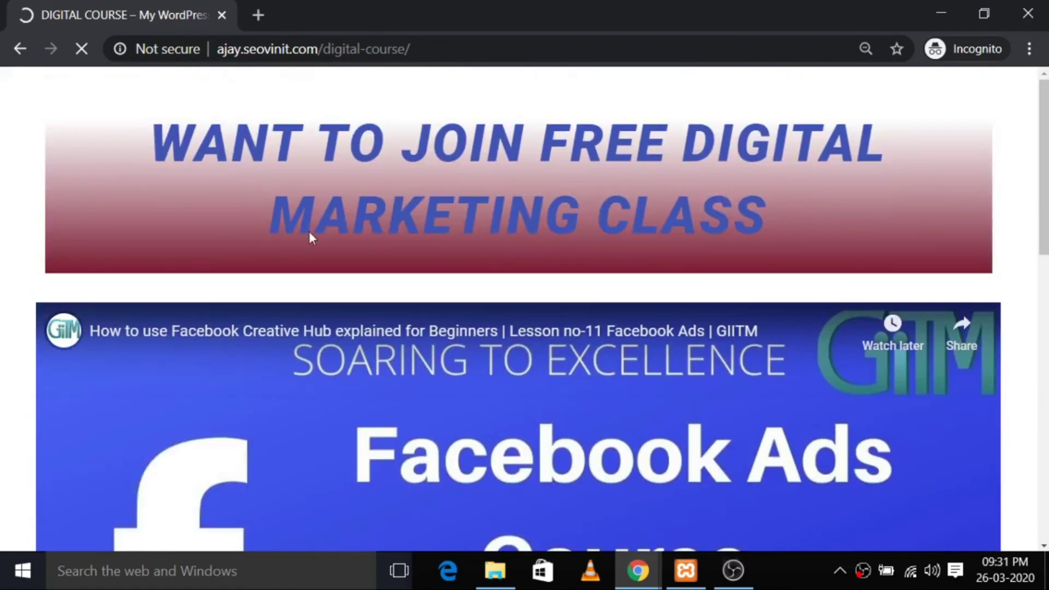
{"action": "scroll", "coordinate": [389, 422], "scroll_direction": "down", "scroll_amount": 3}
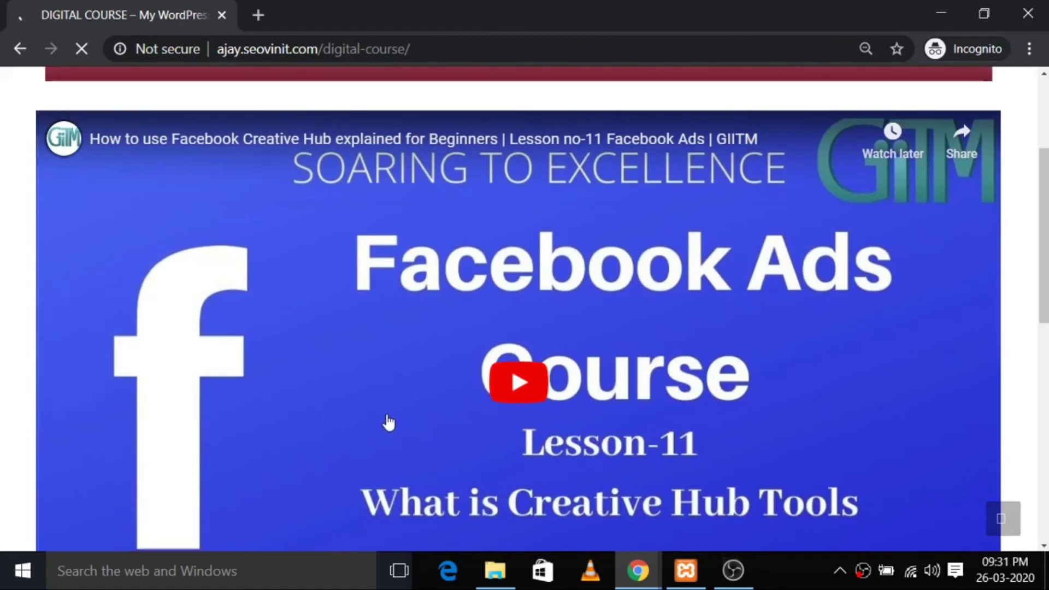
{"action": "scroll", "coordinate": [63, 225], "scroll_direction": "up", "scroll_amount": 3}
{"action": "scroll", "coordinate": [929, 407], "scroll_direction": "down", "scroll_amount": 10}
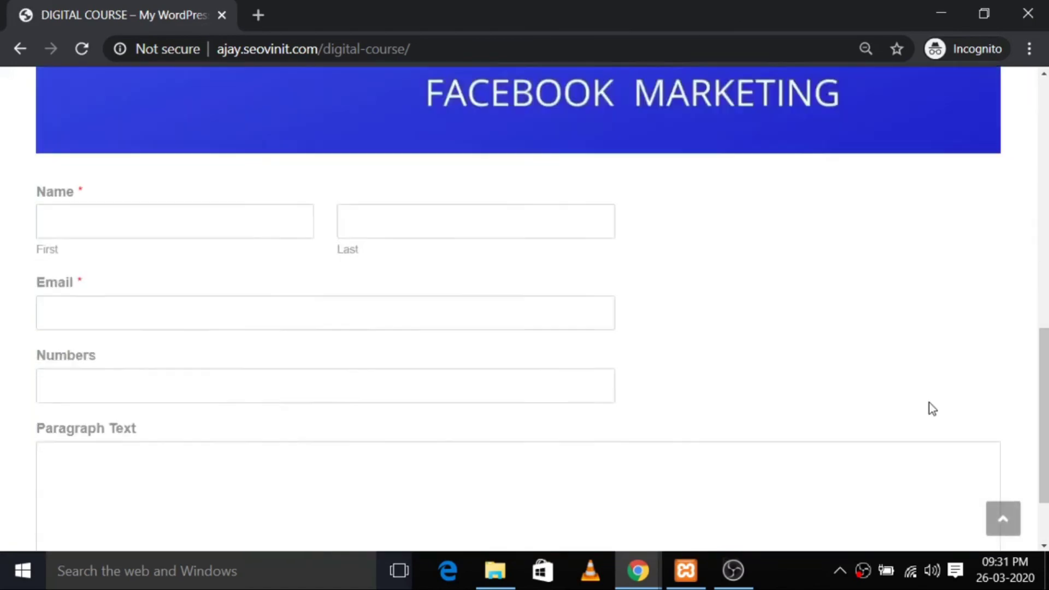
{"action": "scroll", "coordinate": [930, 407], "scroll_direction": "up", "scroll_amount": 10}
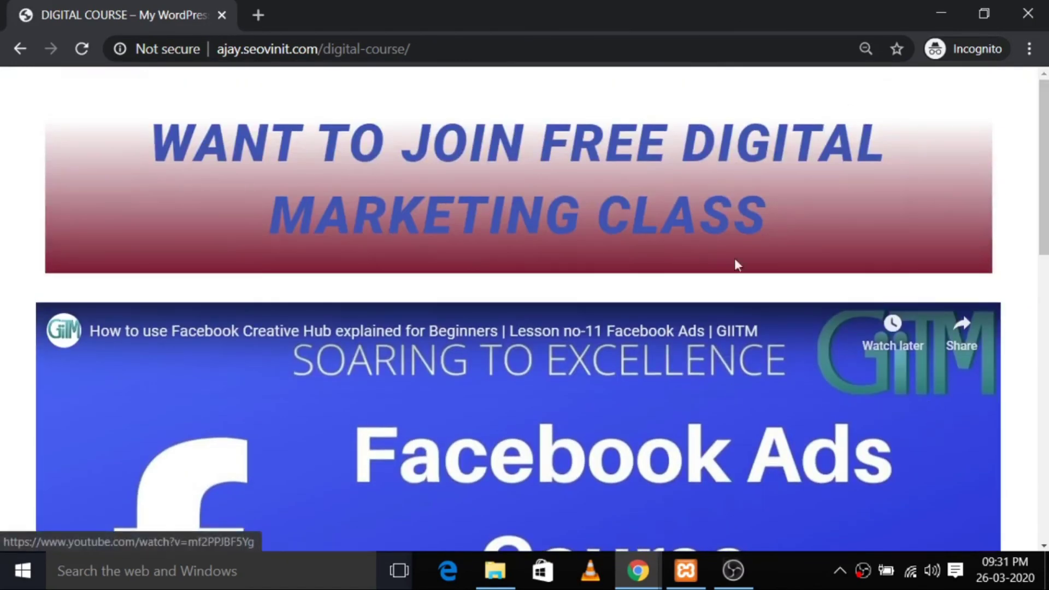
{"action": "scroll", "coordinate": [447, 297], "scroll_direction": "down", "scroll_amount": 8}
{"action": "scroll", "coordinate": [383, 218], "scroll_direction": "up", "scroll_amount": 4}
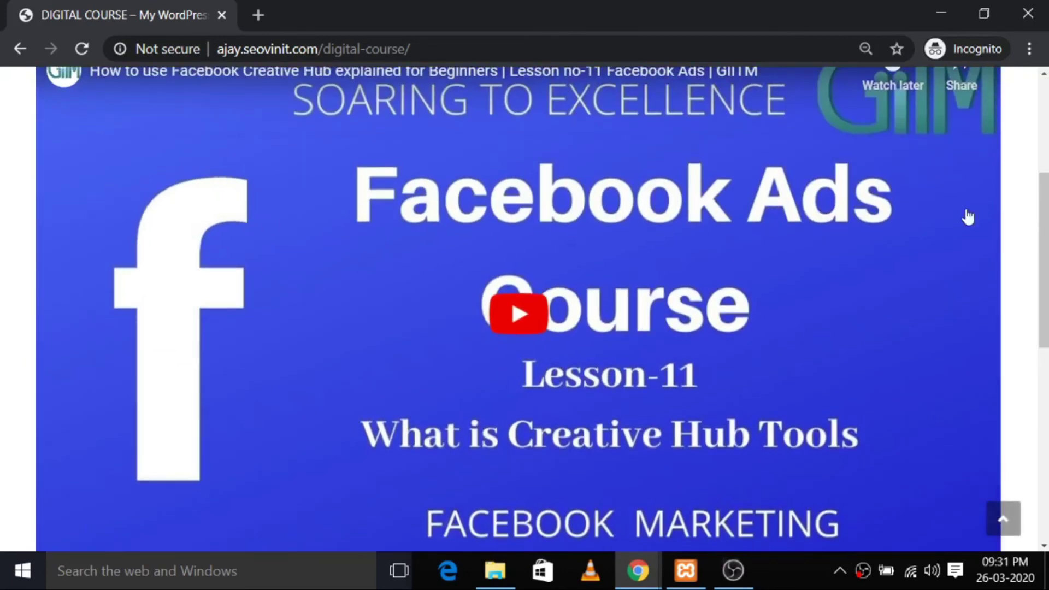
{"action": "scroll", "coordinate": [968, 217], "scroll_direction": "down", "scroll_amount": 9}
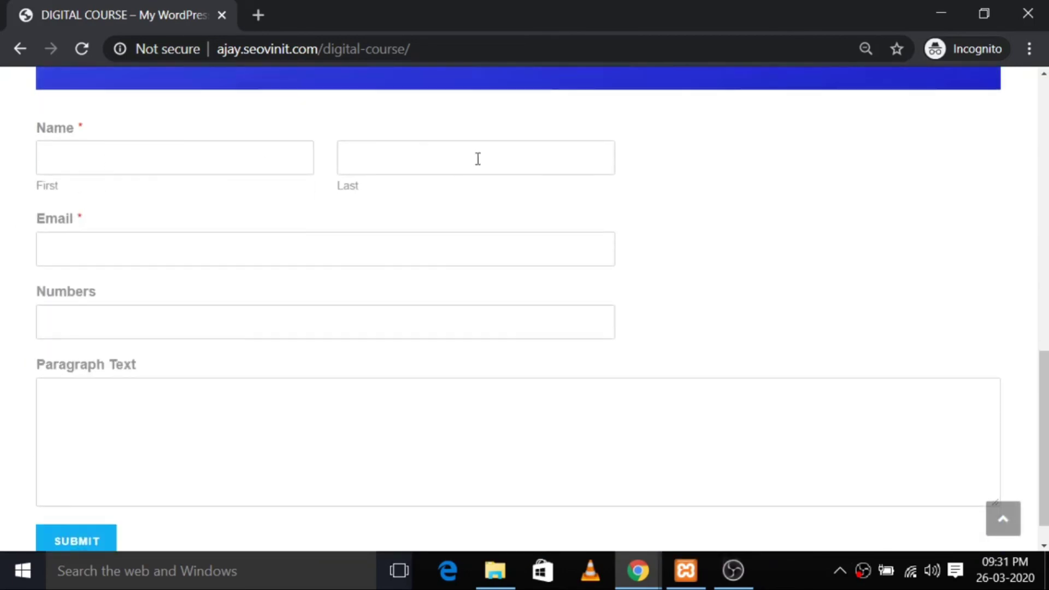
Fill the registration form with the saved contact's first name, email and phone number, and enter the contact's last name
{"action": "scroll", "coordinate": [582, 371], "scroll_direction": "down", "scroll_amount": 1}
{"action": "left_click", "coordinate": [108, 114]}
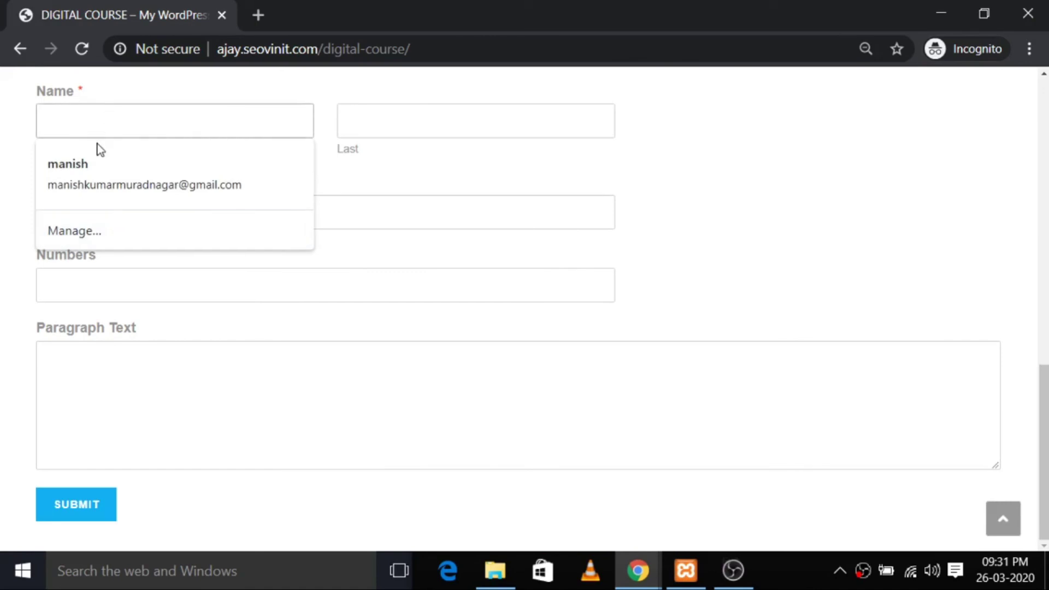
{"action": "left_click", "coordinate": [93, 164]}
{"action": "left_click", "coordinate": [388, 130]}
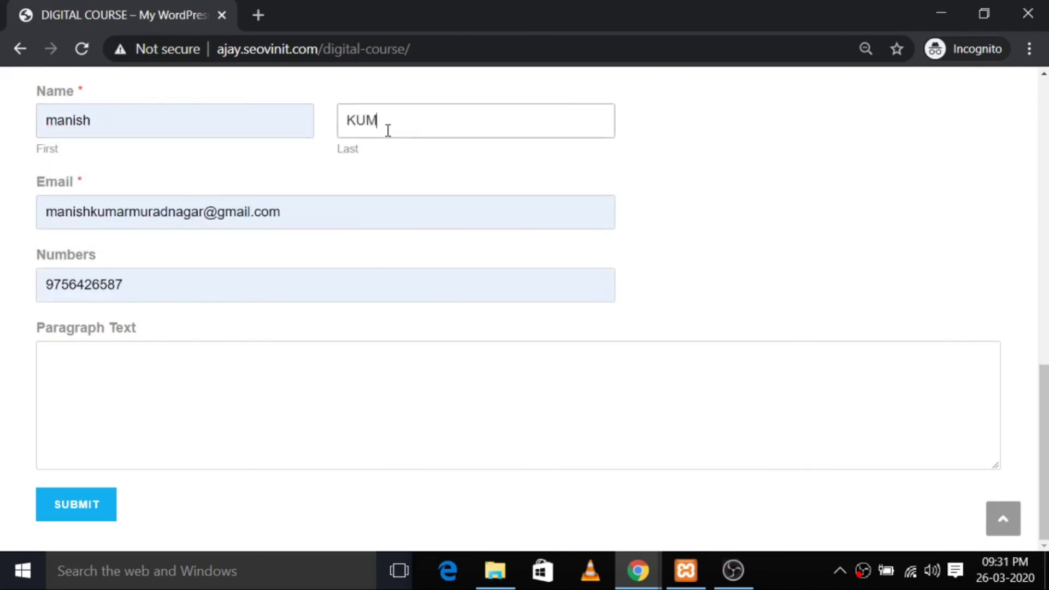
Replace the contact's phone number in the Numbers field with another saved number and enter TEST as the paragraph text
{"action": "double_click", "coordinate": [147, 279]}
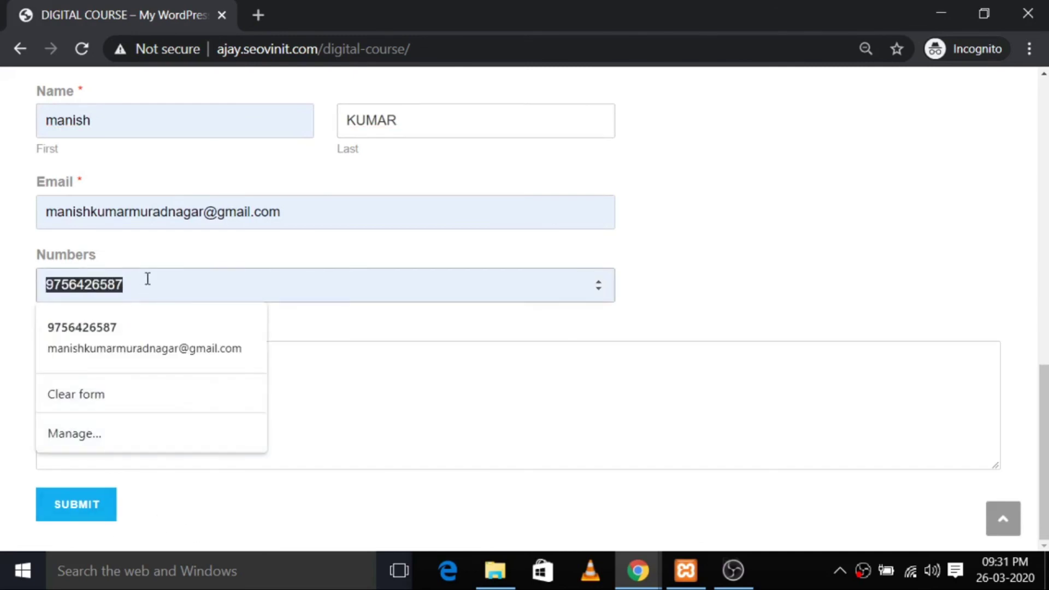
{"action": "key", "text": "BackSpace"}
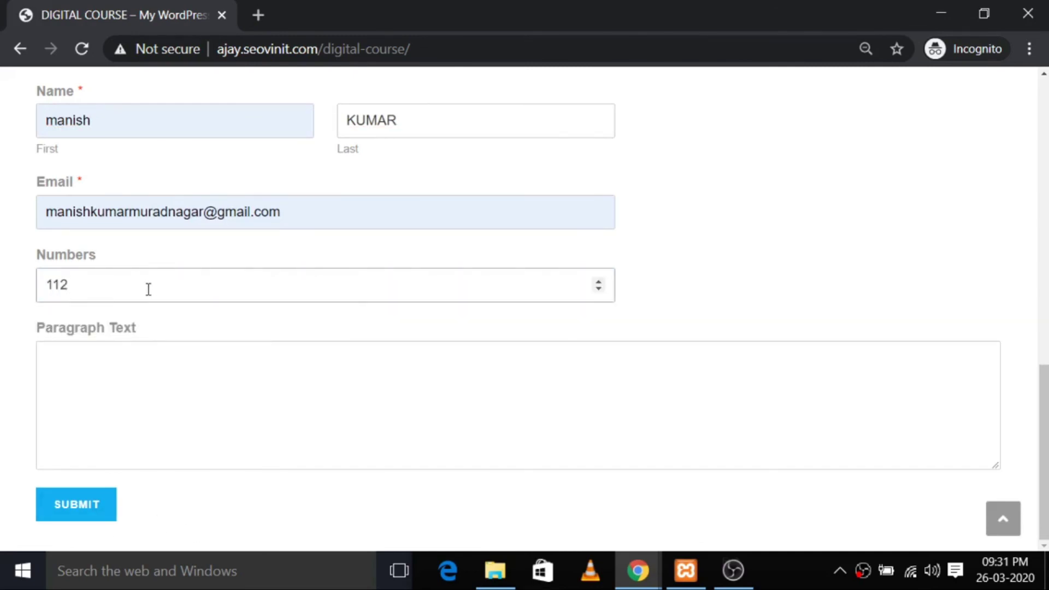
{"action": "key", "text": "BackSpace"}
{"action": "key", "text": "BackSpace"}
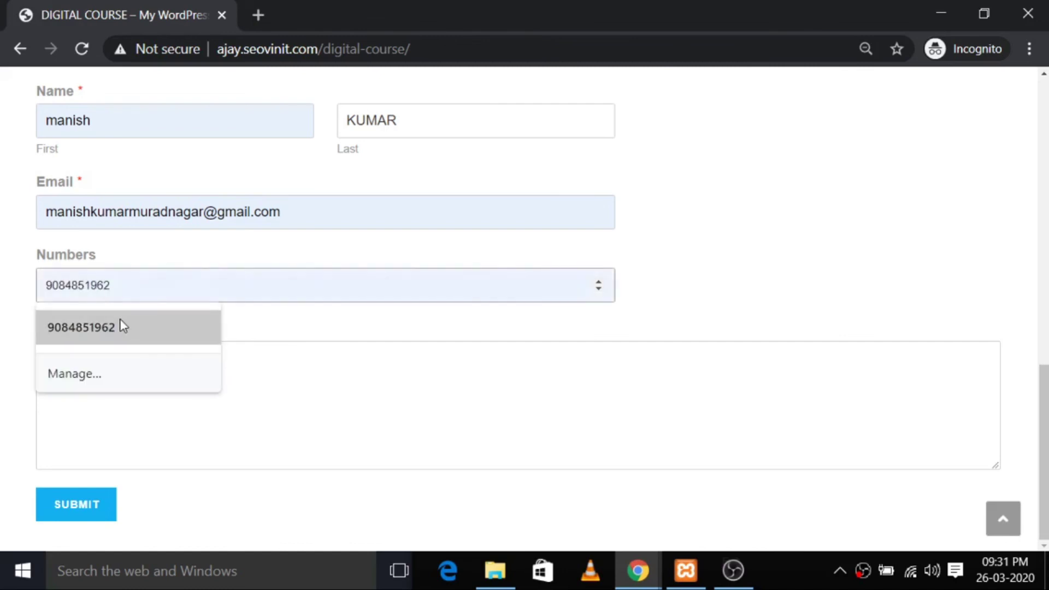
{"action": "left_click", "coordinate": [126, 327]}
{"action": "left_click", "coordinate": [140, 402]}
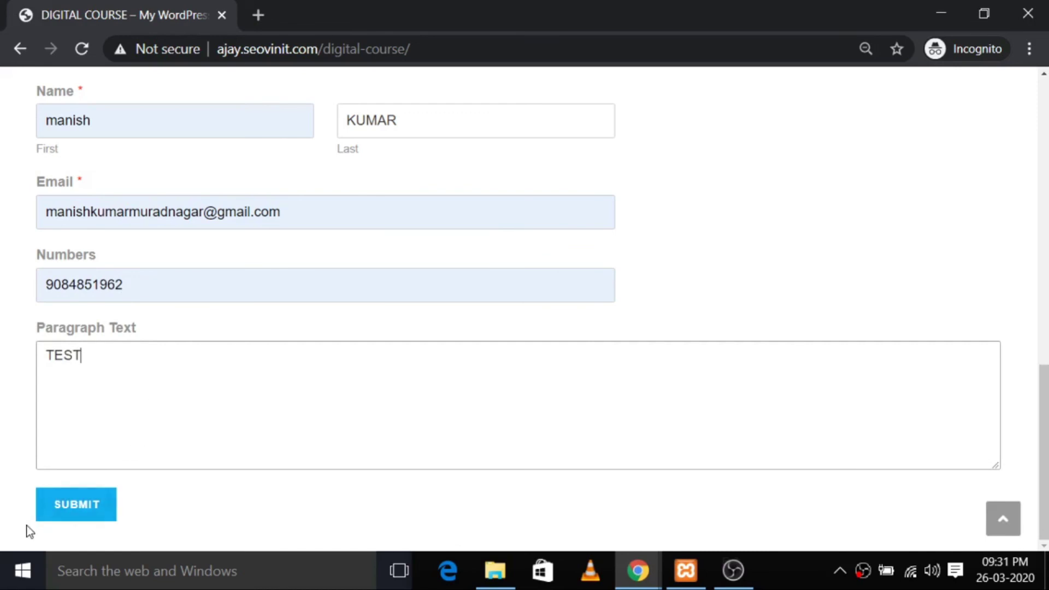
Submit the completed registration form and check the published page for the form's response
{"action": "left_click", "coordinate": [81, 500]}
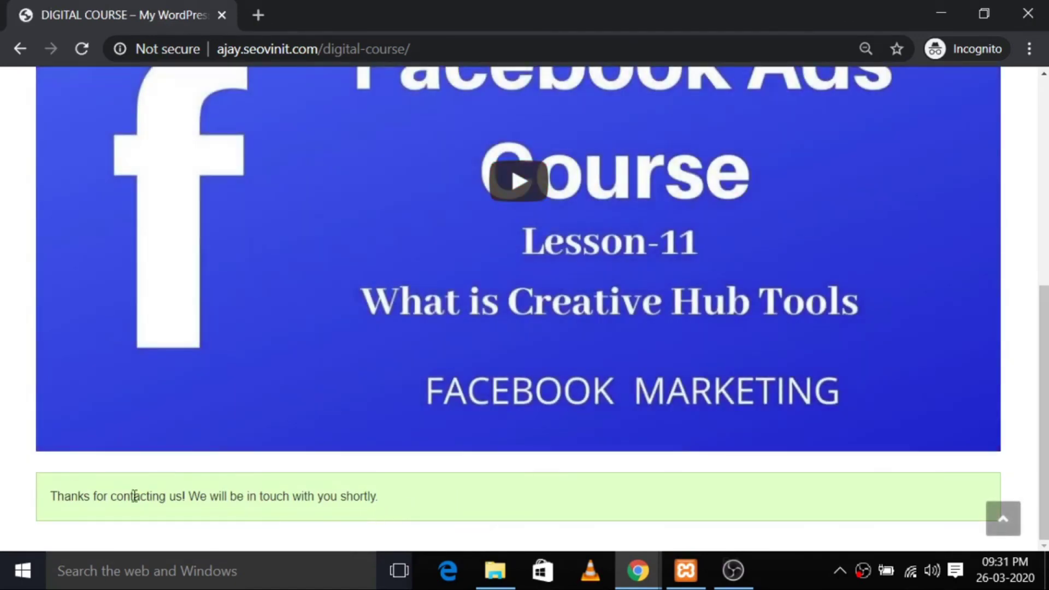
{"action": "scroll", "coordinate": [578, 543], "scroll_direction": "up", "scroll_amount": 6}
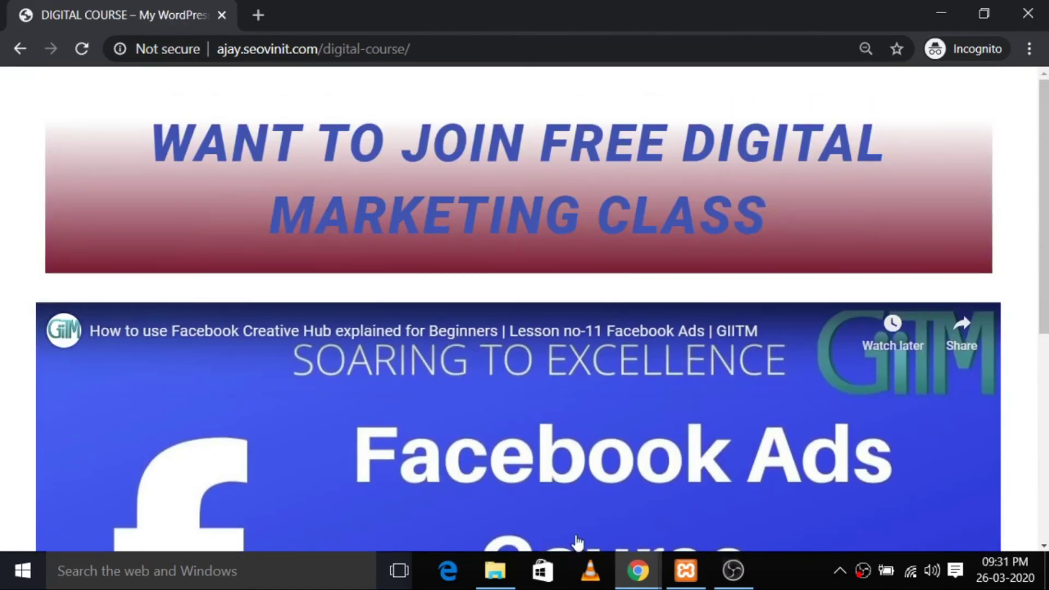
{"action": "scroll", "coordinate": [265, 457], "scroll_direction": "down", "scroll_amount": 7}
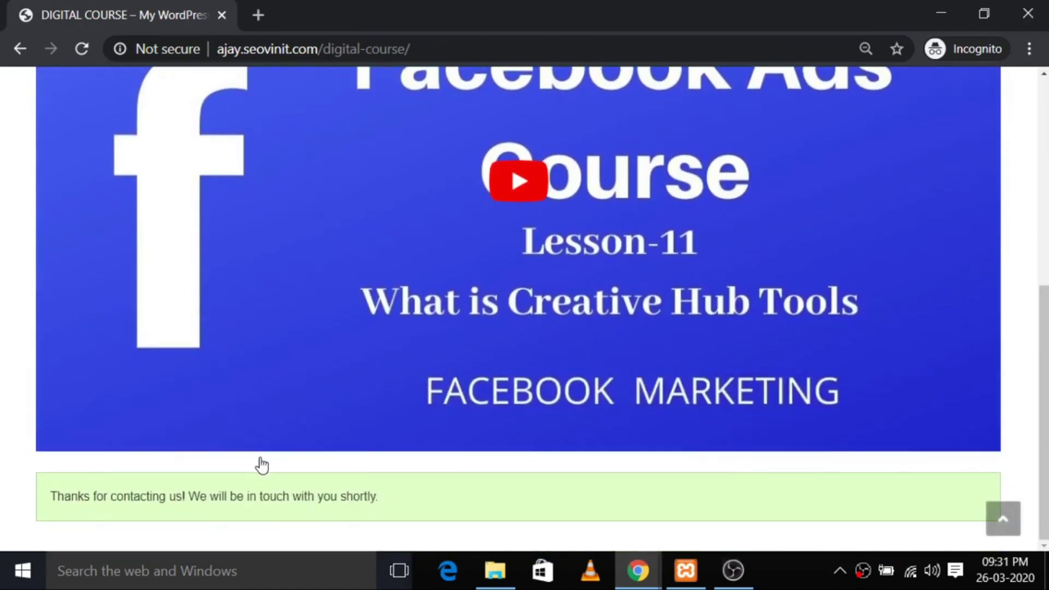
{"action": "scroll", "coordinate": [262, 465], "scroll_direction": "up", "scroll_amount": 7}
{"action": "scroll", "coordinate": [263, 464], "scroll_direction": "down", "scroll_amount": 5}
{"action": "scroll", "coordinate": [264, 462], "scroll_direction": "up", "scroll_amount": 5}
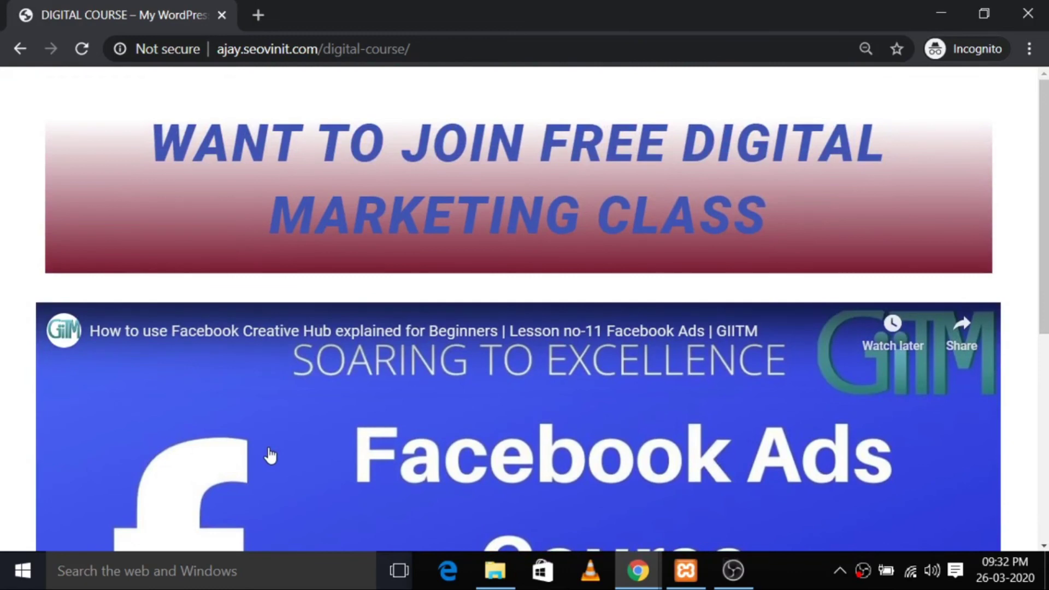
Return to the regular browser window and bring up the DIGITAL COURSE page in the Elementor editor, at the end of its form
{"action": "mouse_move", "coordinate": [638, 571]}
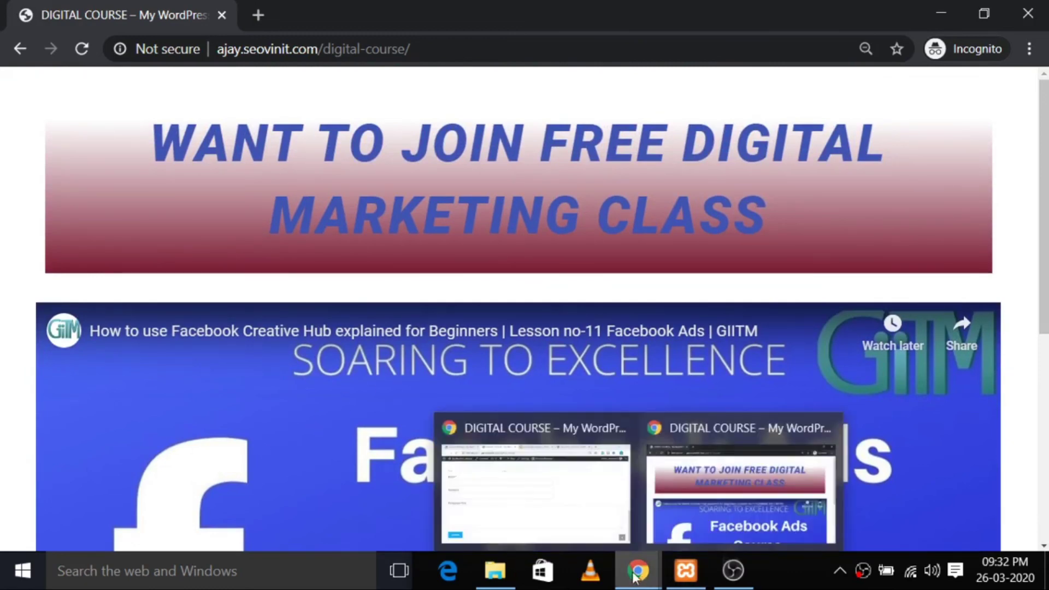
{"action": "left_click", "coordinate": [612, 527]}
{"action": "scroll", "coordinate": [229, 339], "scroll_direction": "up", "scroll_amount": 8}
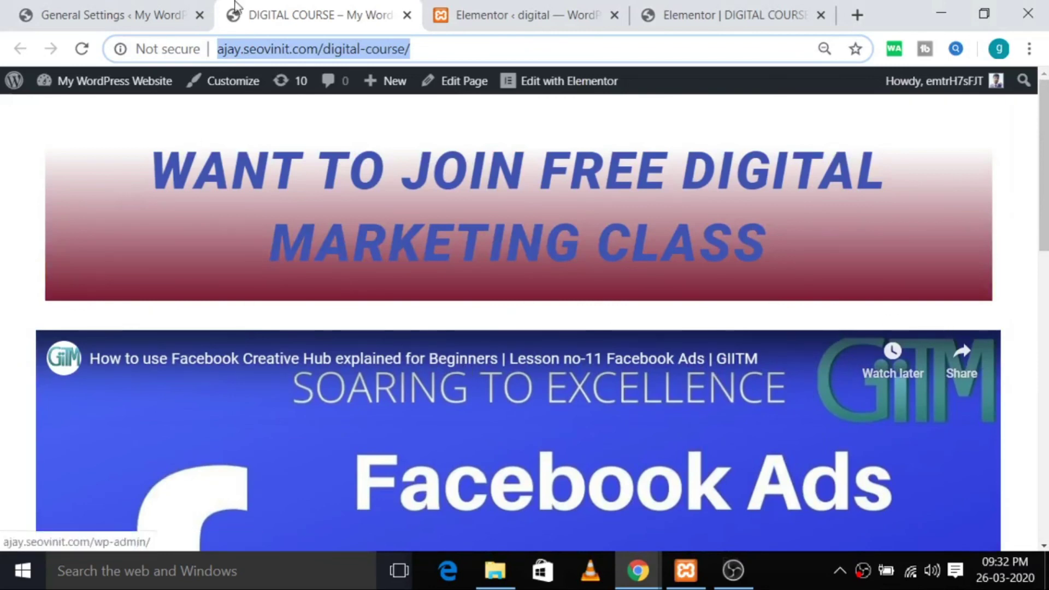
{"action": "left_click", "coordinate": [687, 8]}
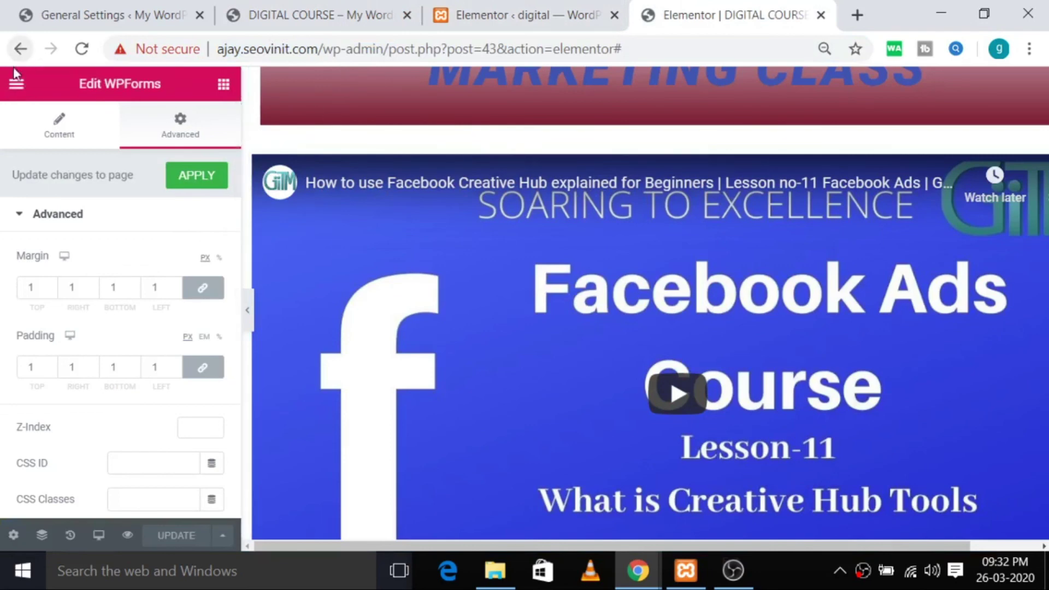
{"action": "scroll", "coordinate": [390, 298], "scroll_direction": "up", "scroll_amount": 3}
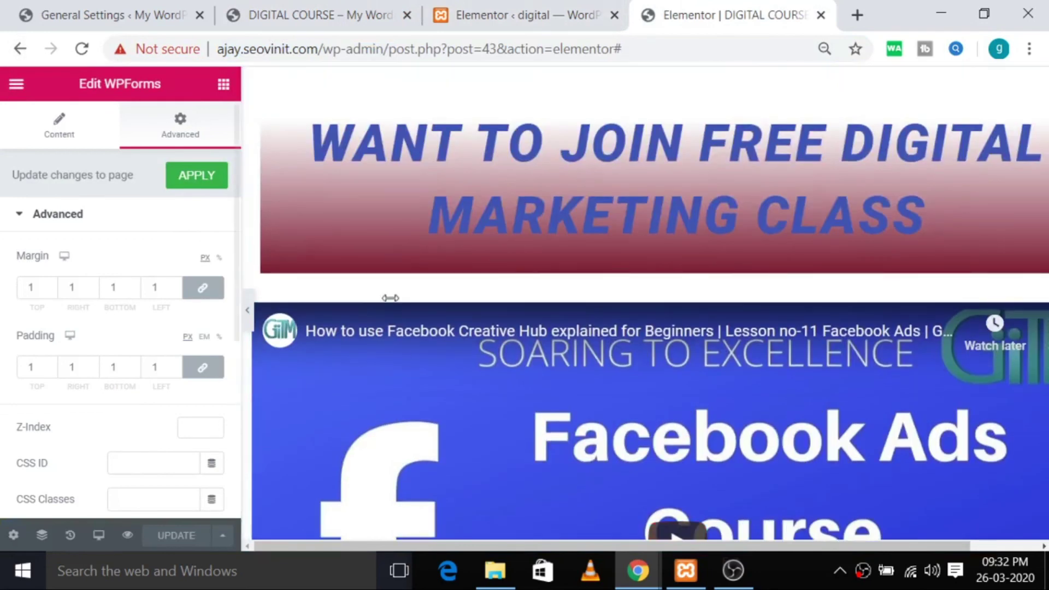
{"action": "scroll", "coordinate": [872, 287], "scroll_direction": "down", "scroll_amount": 15}
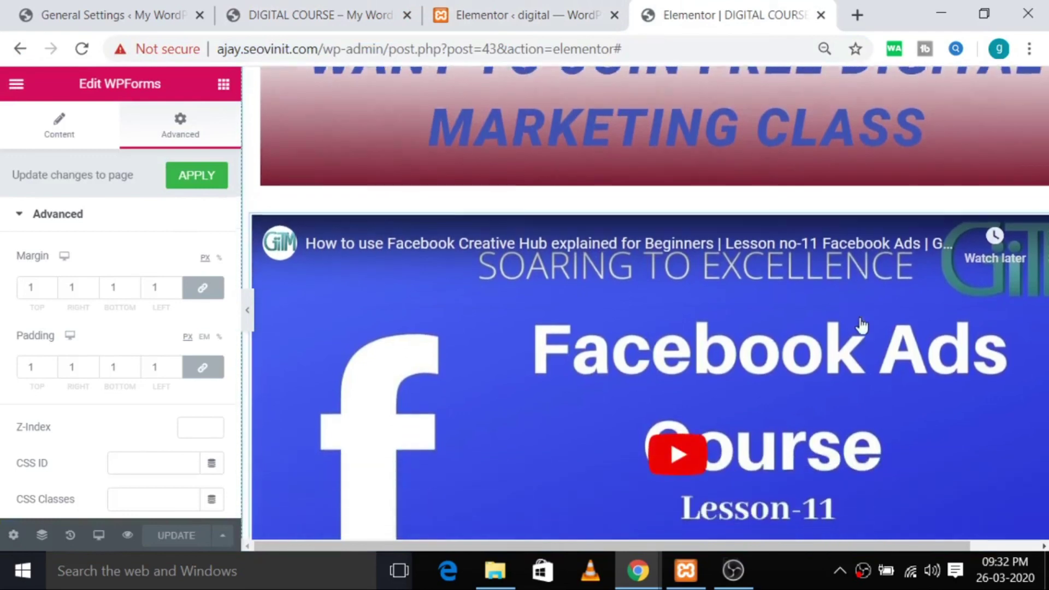
{"action": "scroll", "coordinate": [375, 352], "scroll_direction": "down", "scroll_amount": 2}
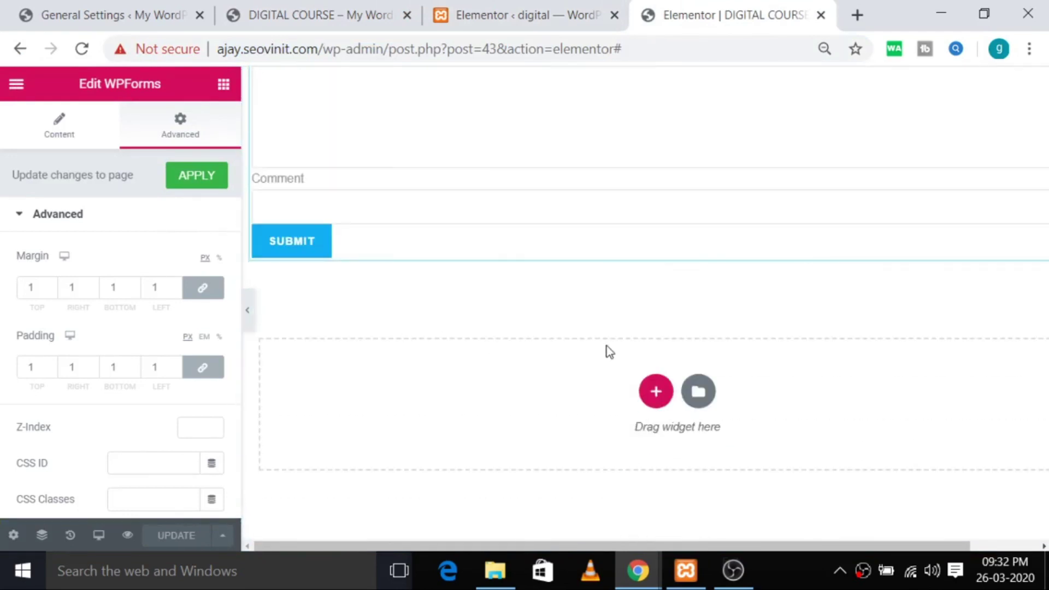
Leave the WPForms settings for Elementor's widget list and look through the Basic and Pro widgets
{"action": "left_click", "coordinate": [13, 88]}
{"action": "left_click", "coordinate": [18, 87]}
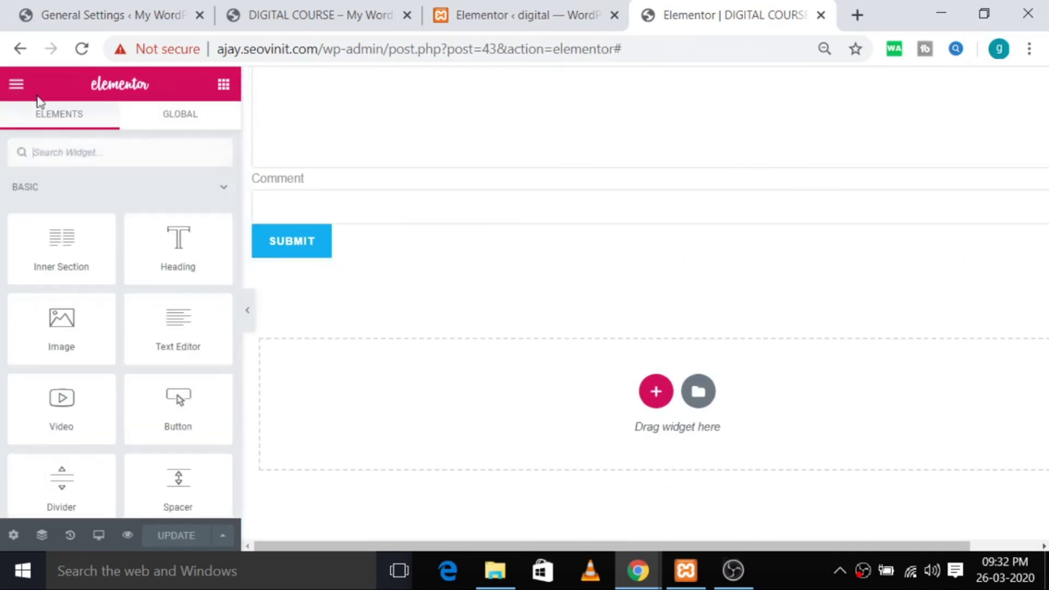
{"action": "scroll", "coordinate": [164, 361], "scroll_direction": "down", "scroll_amount": 4}
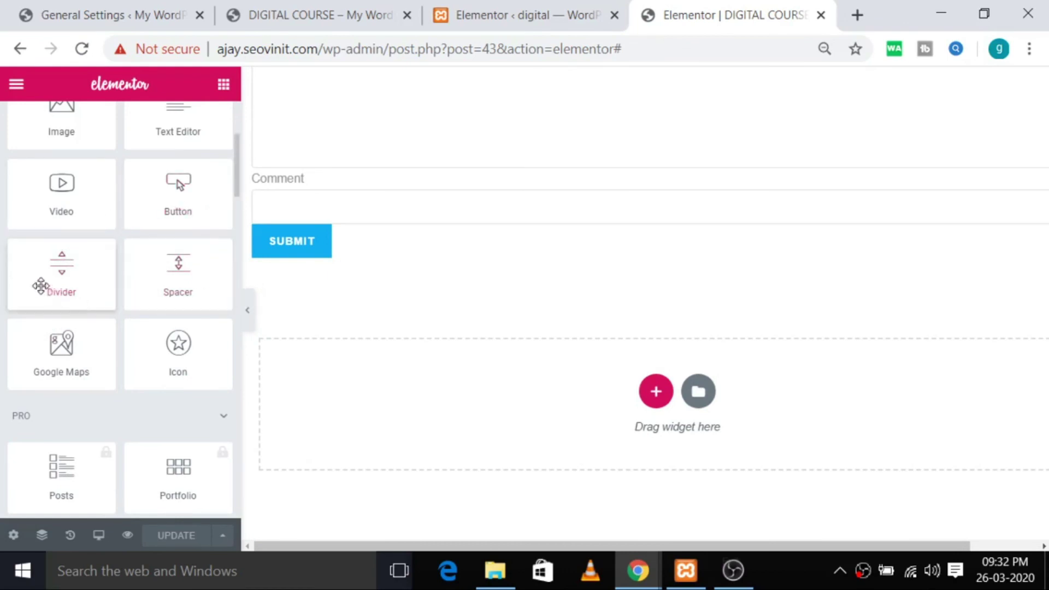
{"action": "scroll", "coordinate": [180, 350], "scroll_direction": "down", "scroll_amount": 2}
{"action": "scroll", "coordinate": [66, 416], "scroll_direction": "down", "scroll_amount": 2}
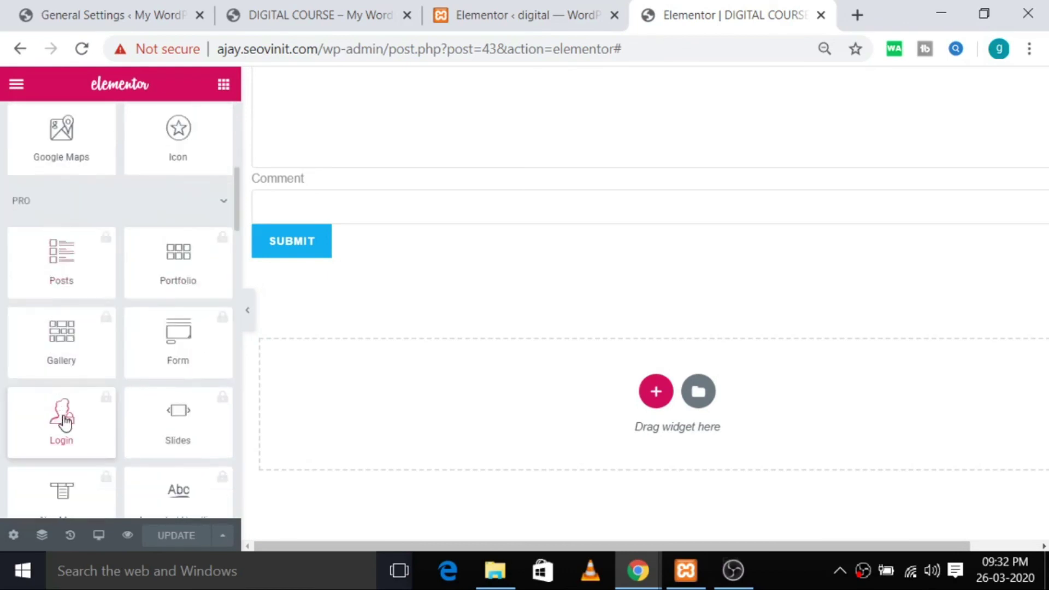
{"action": "scroll", "coordinate": [187, 437], "scroll_direction": "down", "scroll_amount": 4}
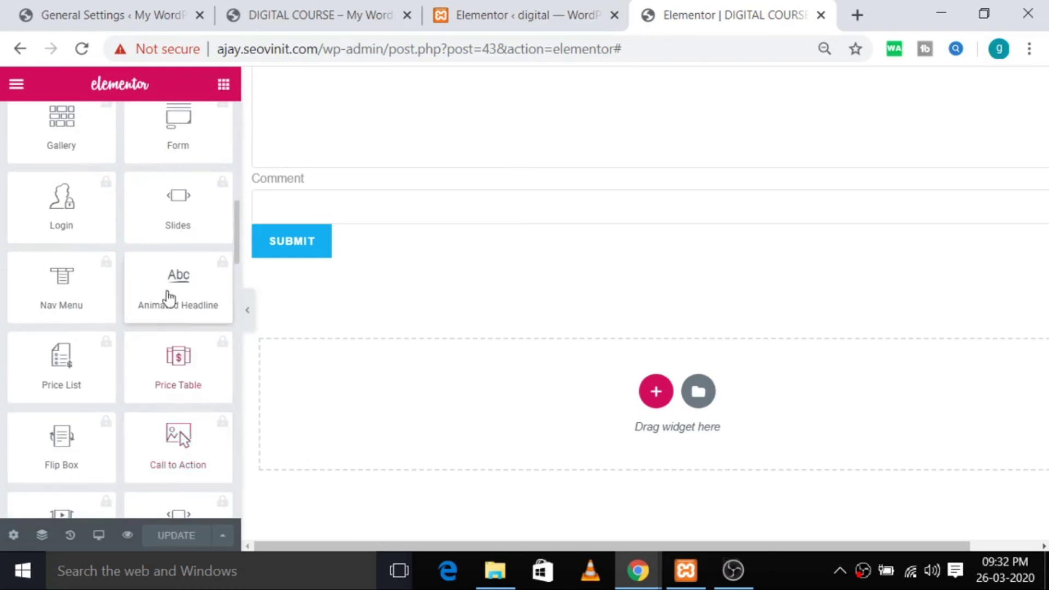
{"action": "scroll", "coordinate": [189, 446], "scroll_direction": "down", "scroll_amount": 6}
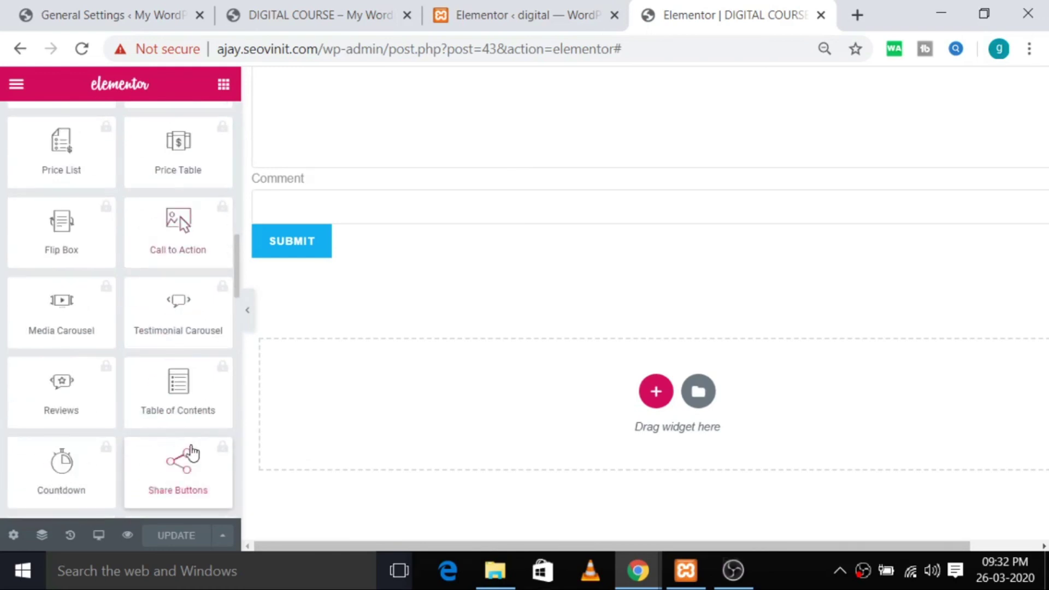
{"action": "scroll", "coordinate": [163, 451], "scroll_direction": "down", "scroll_amount": 2}
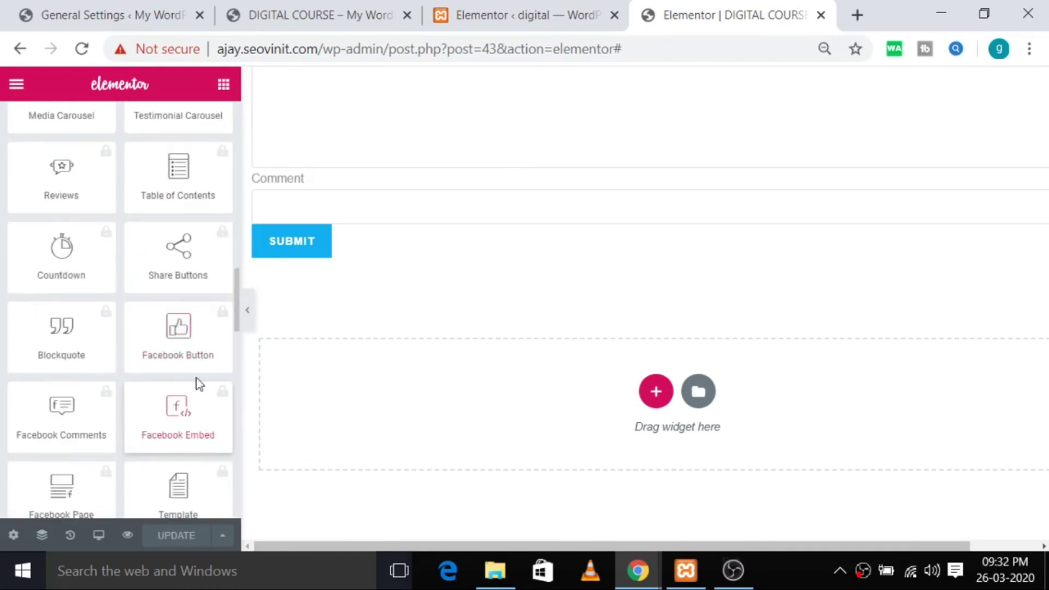
{"action": "scroll", "coordinate": [135, 466], "scroll_direction": "down", "scroll_amount": 2}
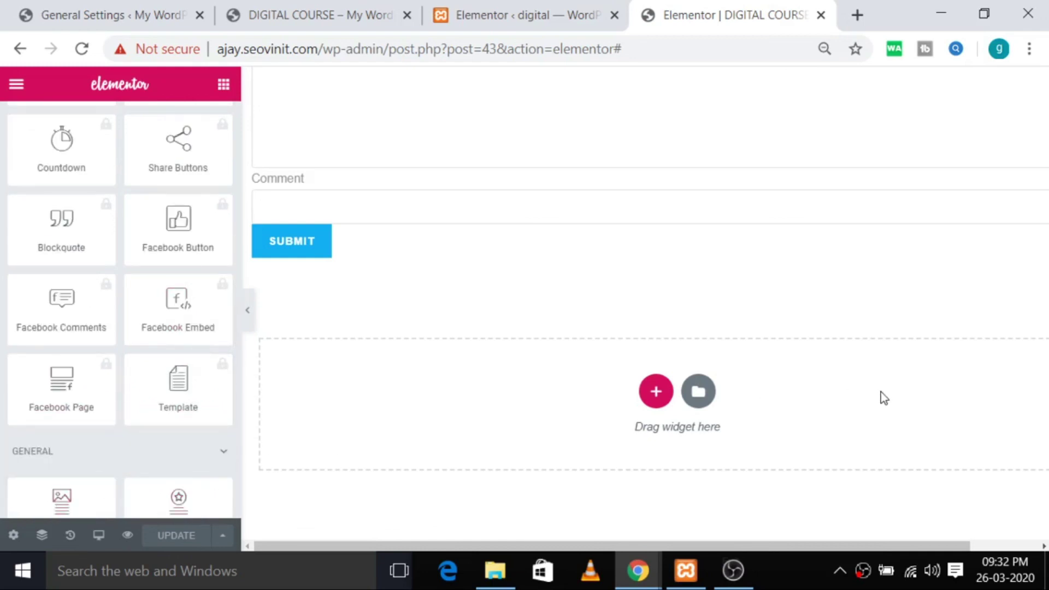
{"action": "scroll", "coordinate": [881, 392], "scroll_direction": "up", "scroll_amount": 15}
{"action": "scroll", "coordinate": [886, 388], "scroll_direction": "down", "scroll_amount": 10}
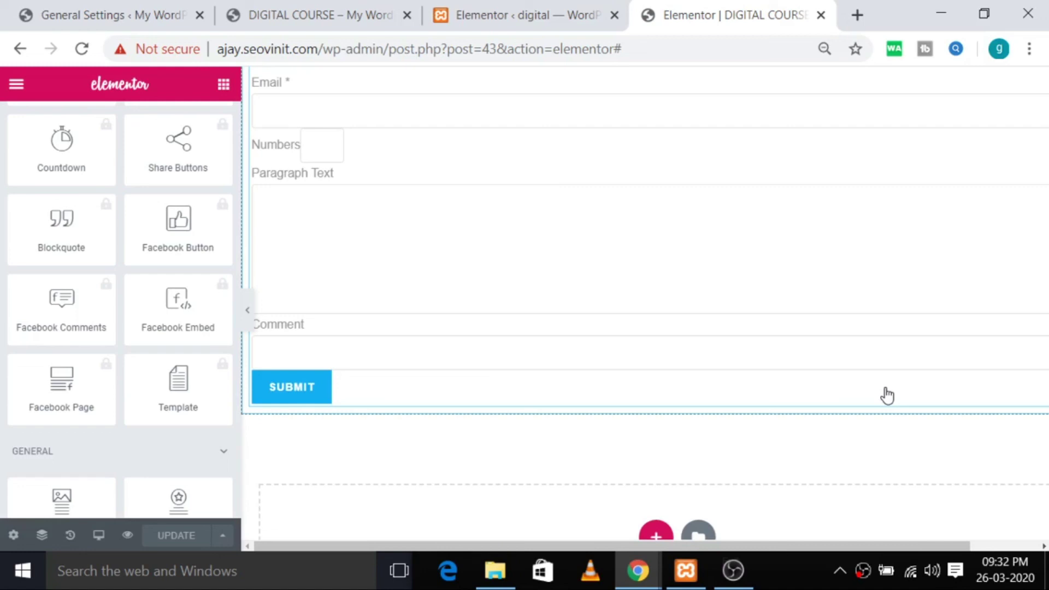
{"action": "scroll", "coordinate": [736, 350], "scroll_direction": "up", "scroll_amount": 10}
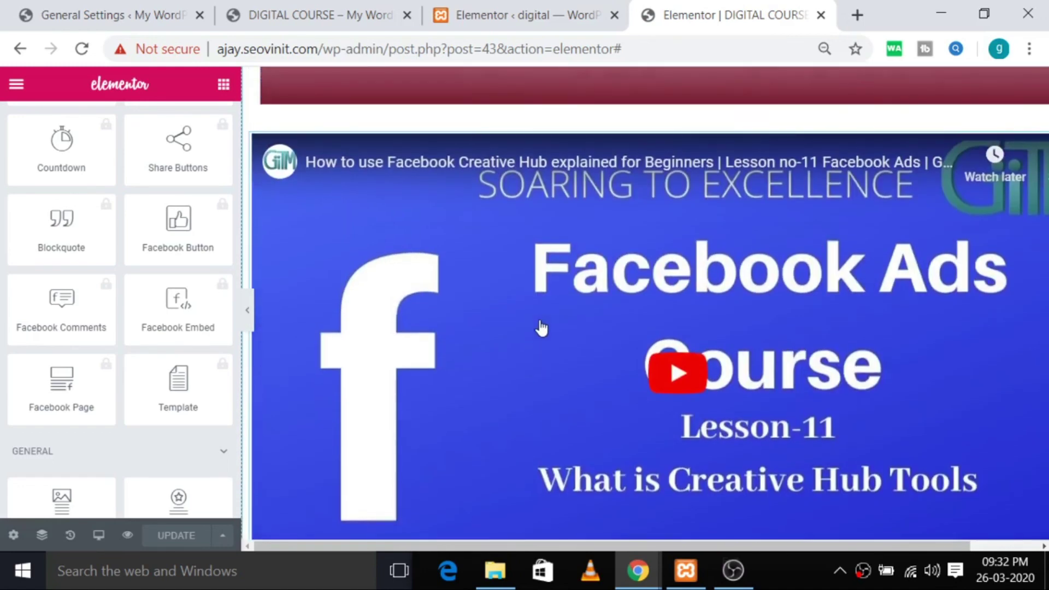